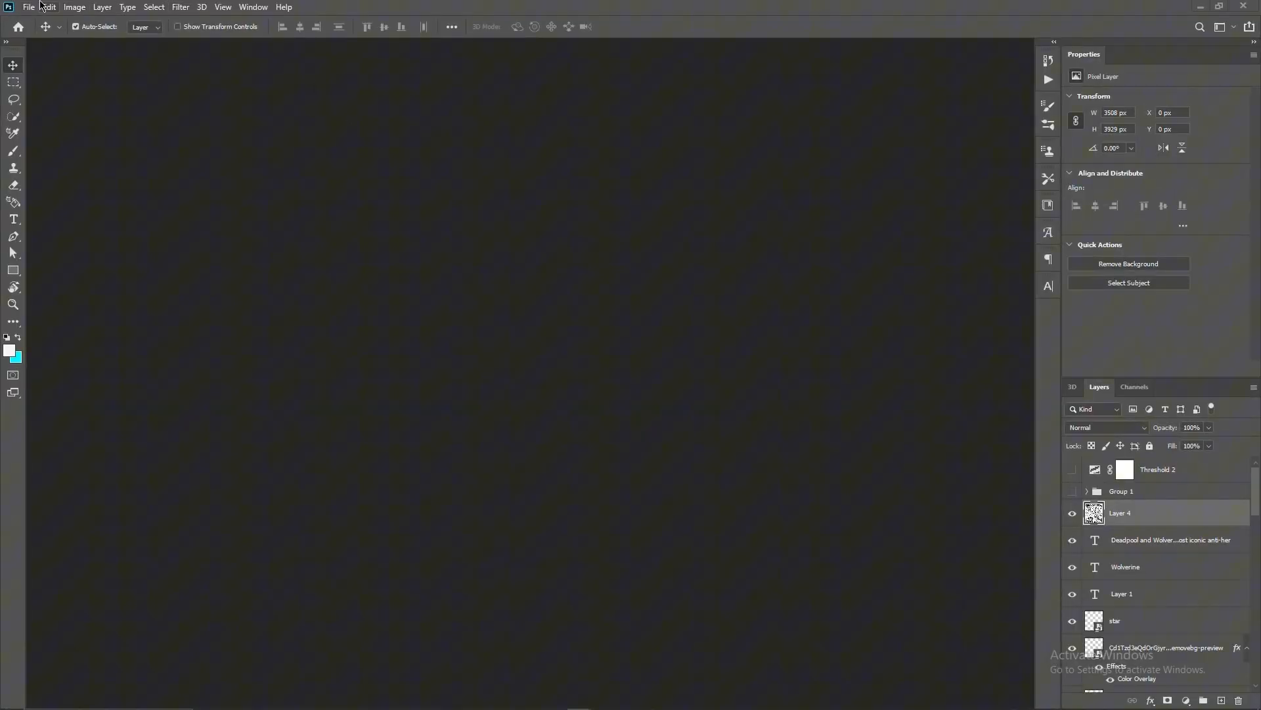
- Create a new portrait document 3508 px wide and 3929 px high at 300 pixels/inch, RGB Color, with a white background
click(34, 7)
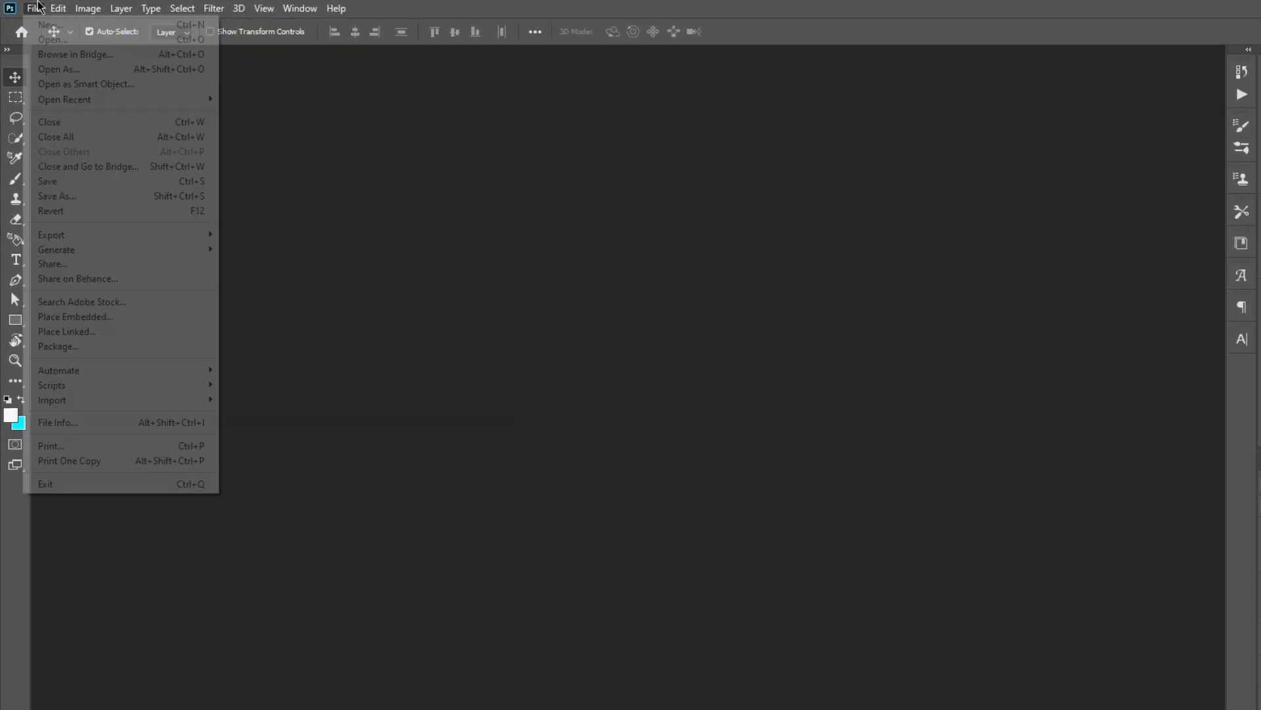
click(56, 26)
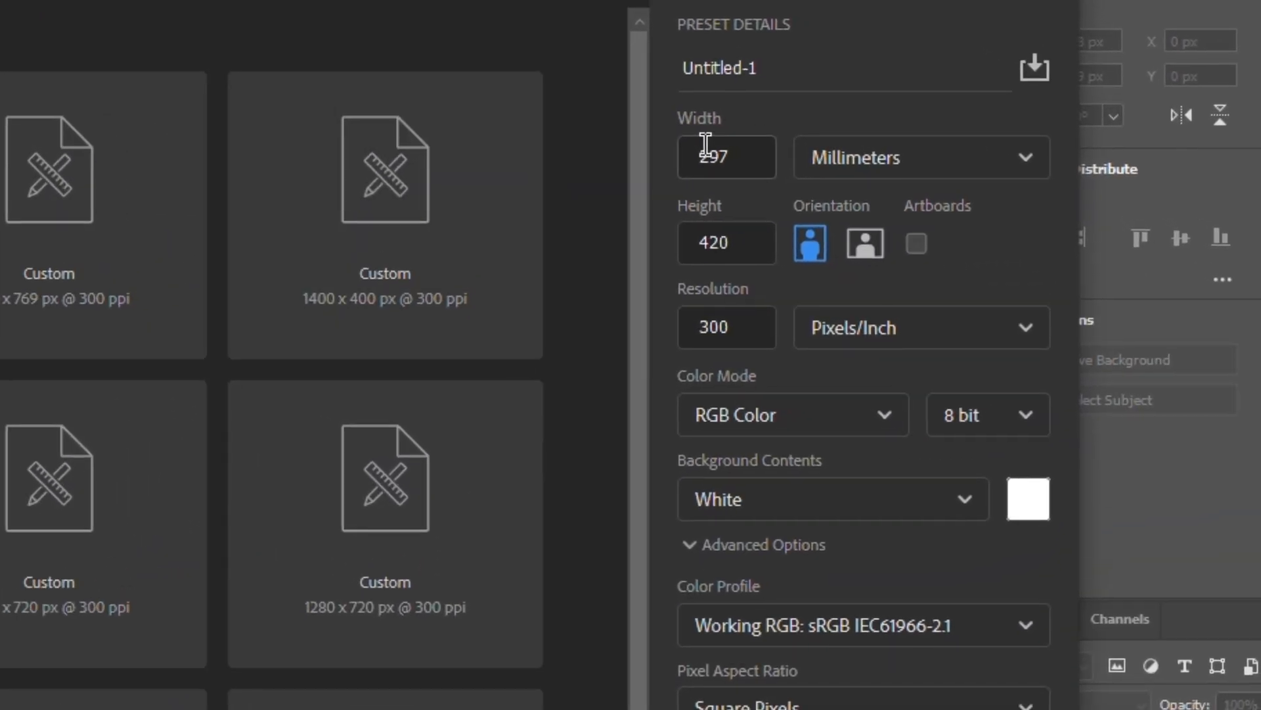
click(1234, 184)
click(840, 223)
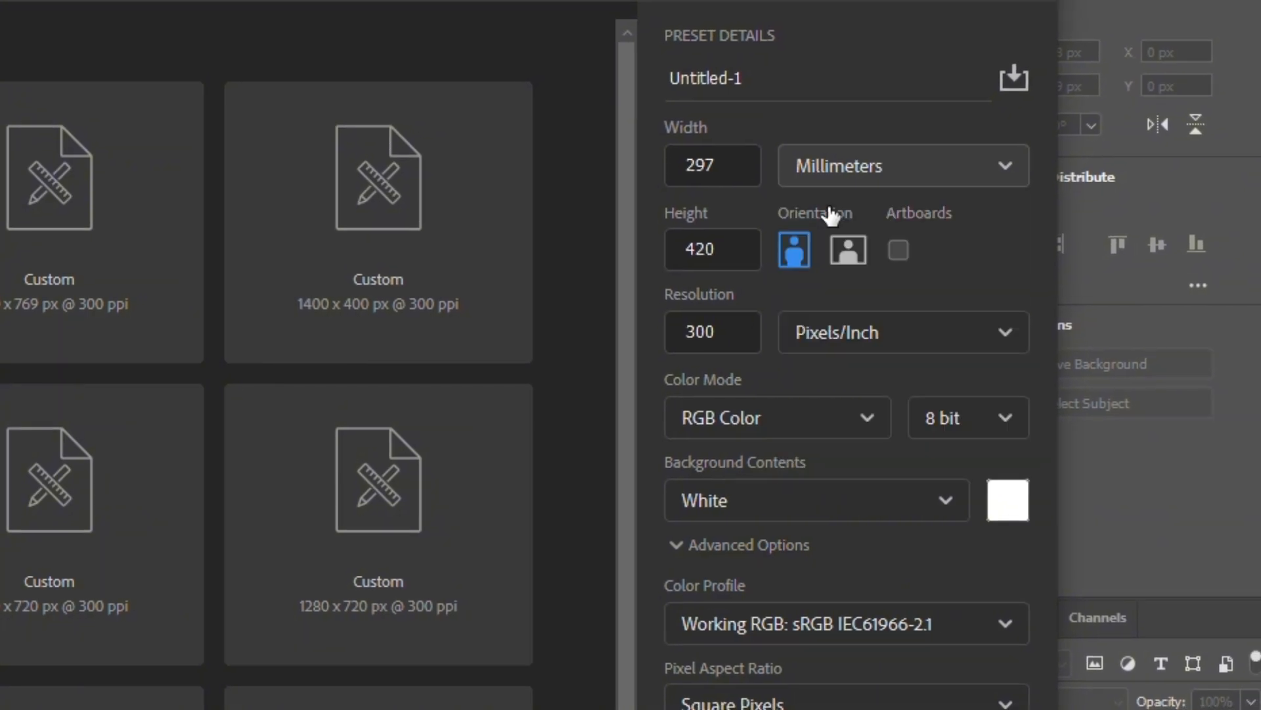
drag(735, 245, 679, 234)
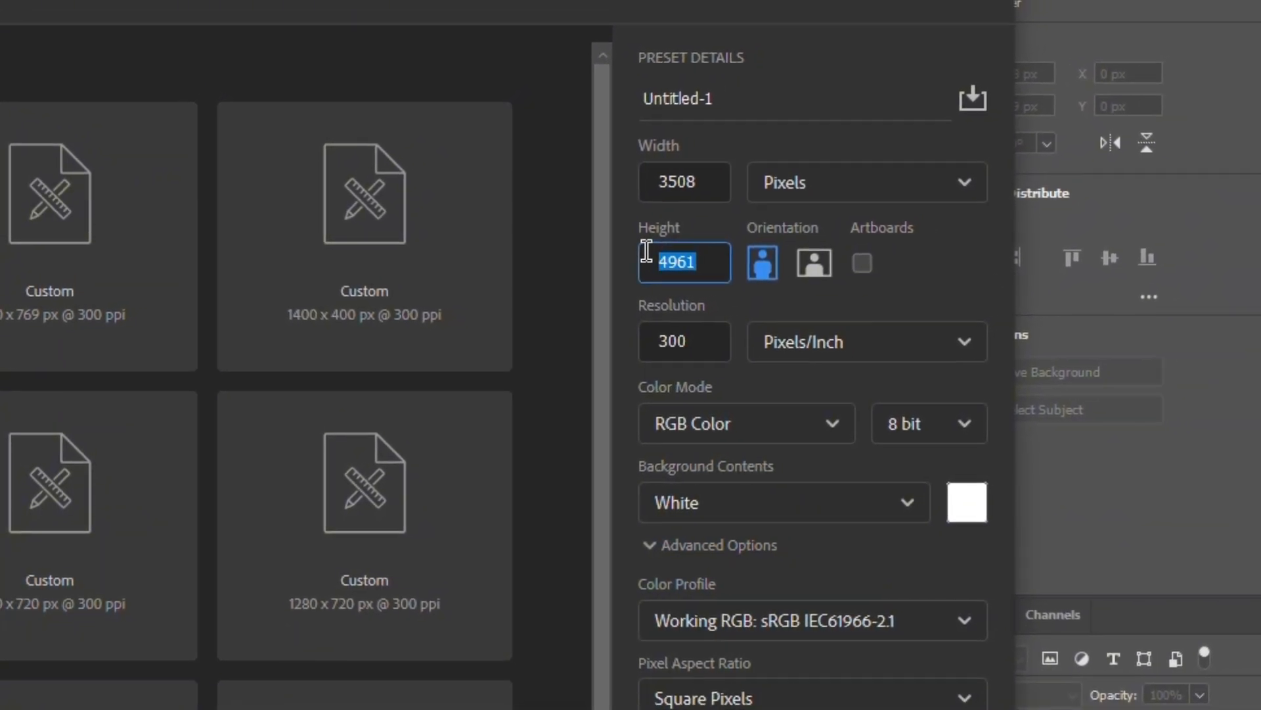
text(3929)
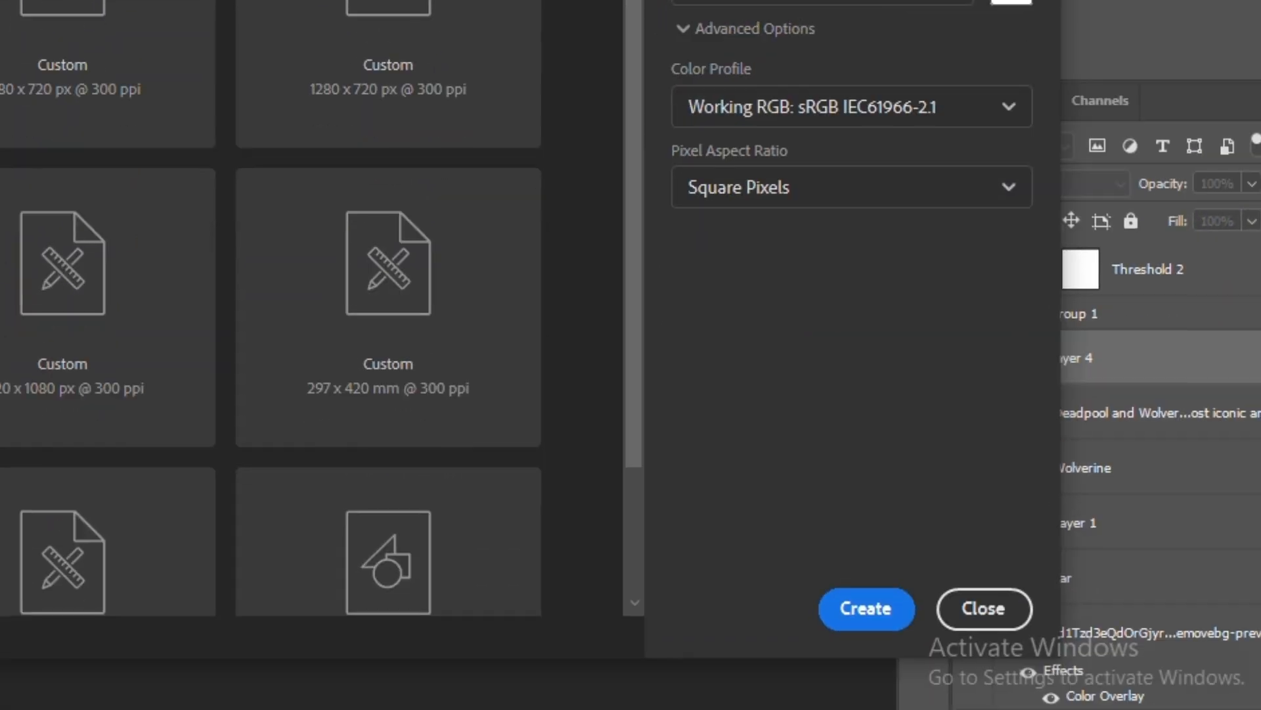
click(832, 709)
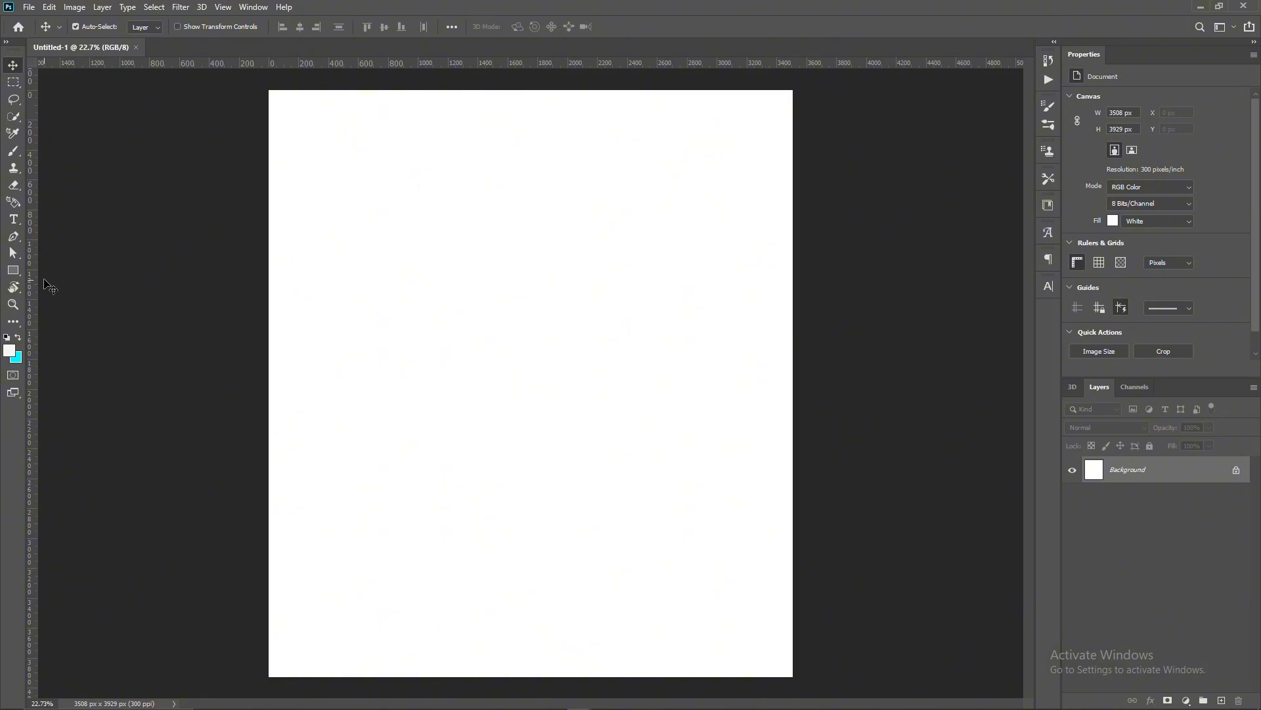
- Place three vertical and three horizontal guides marking the page's side, top and bottom margins and both centre lines
drag(29, 280, 295, 317)
drag(472, 61, 476, 115)
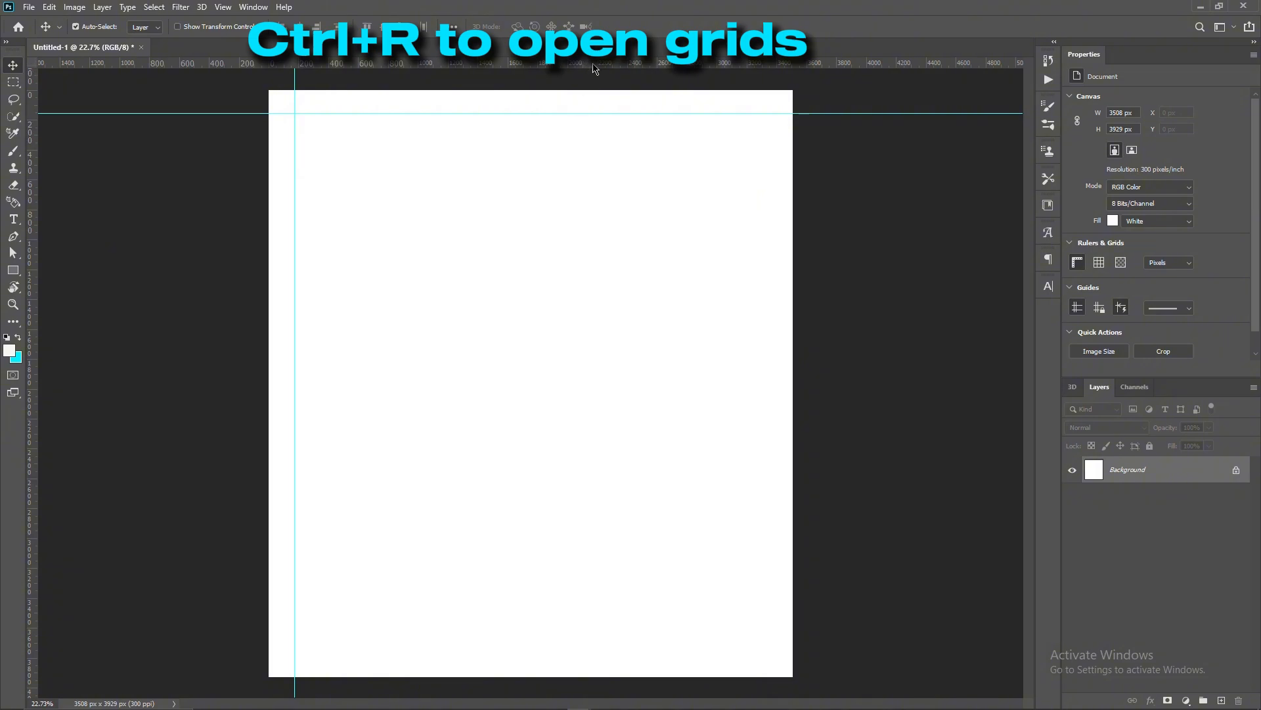
drag(594, 69, 593, 373)
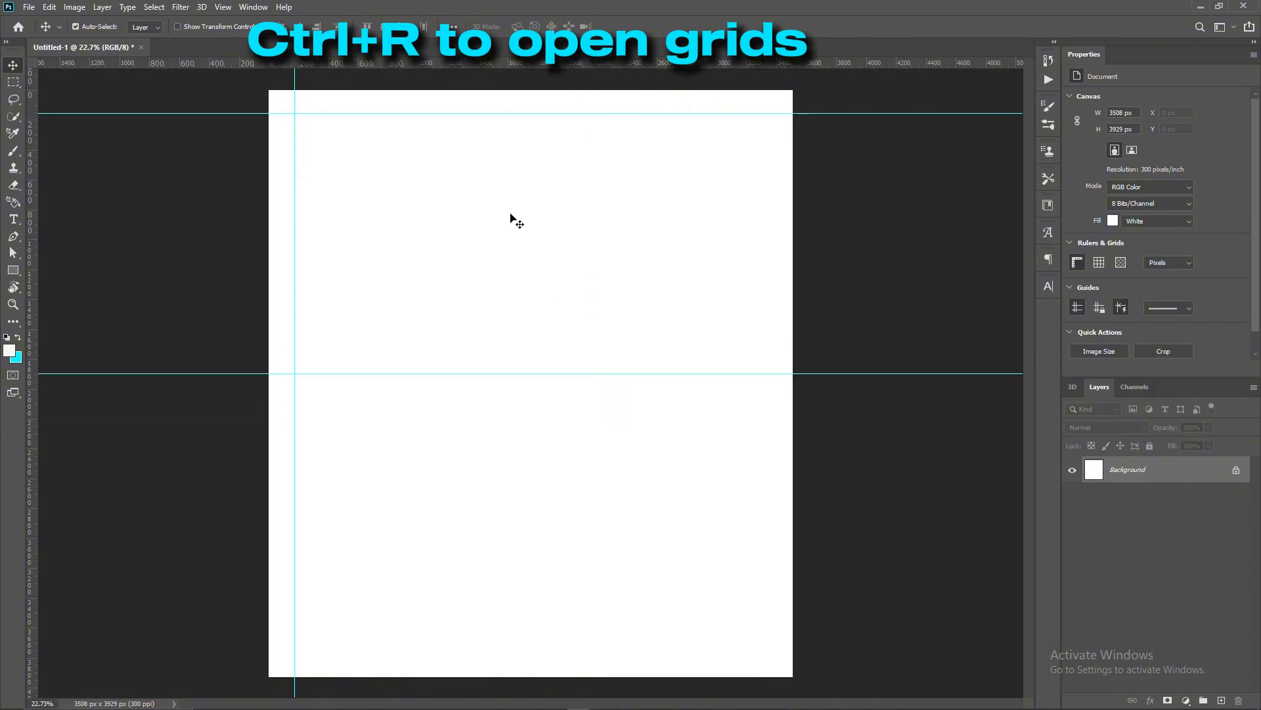
drag(498, 64, 515, 655)
drag(30, 319, 530, 388)
drag(30, 348, 770, 379)
scroll(584, 353, down, 3)
scroll(581, 349, up, 2)
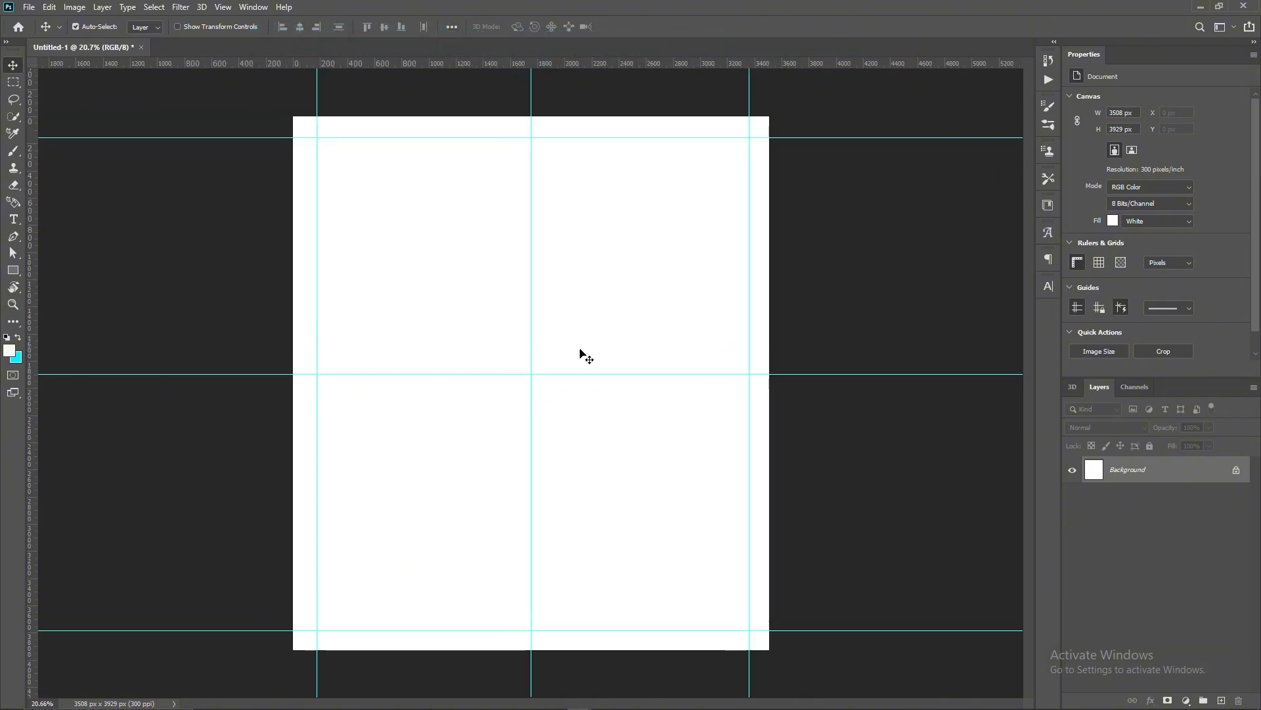
- Open the Deadpool versus Wolverine drawing, unlock its background layer and convert it to a smart object
drag(953, 1, 950, 50)
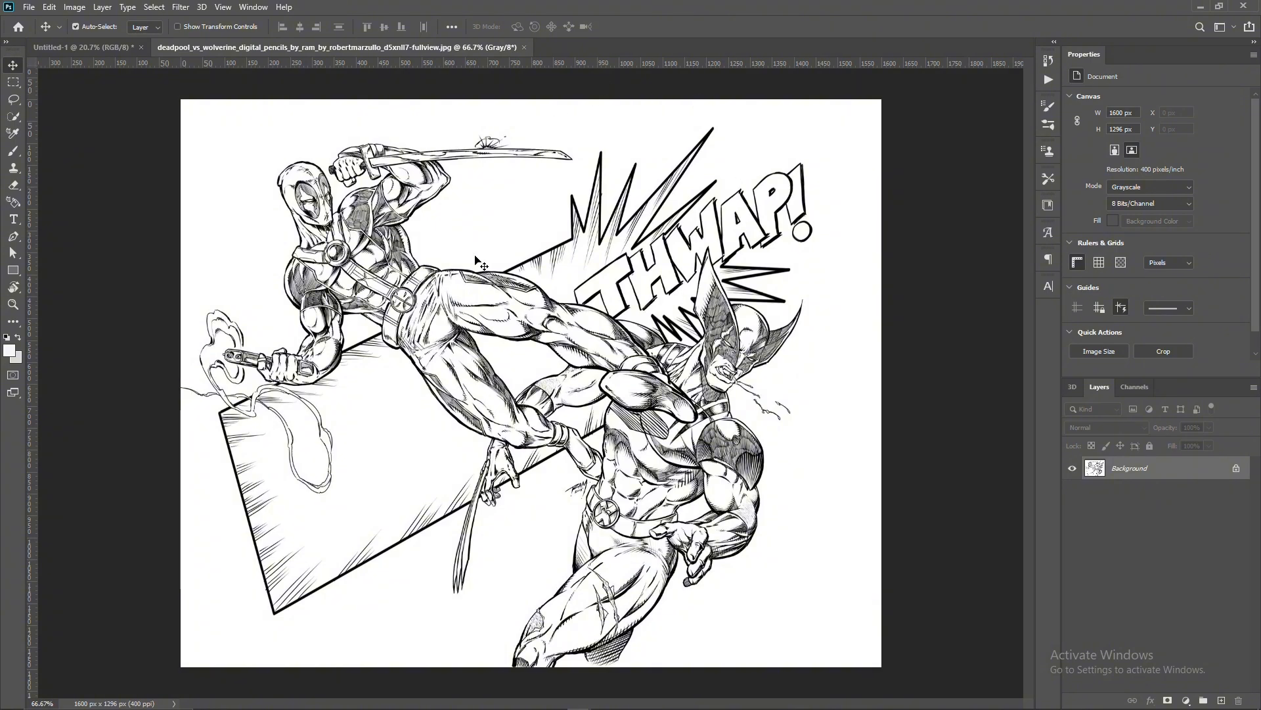
scroll(475, 317, up, 1)
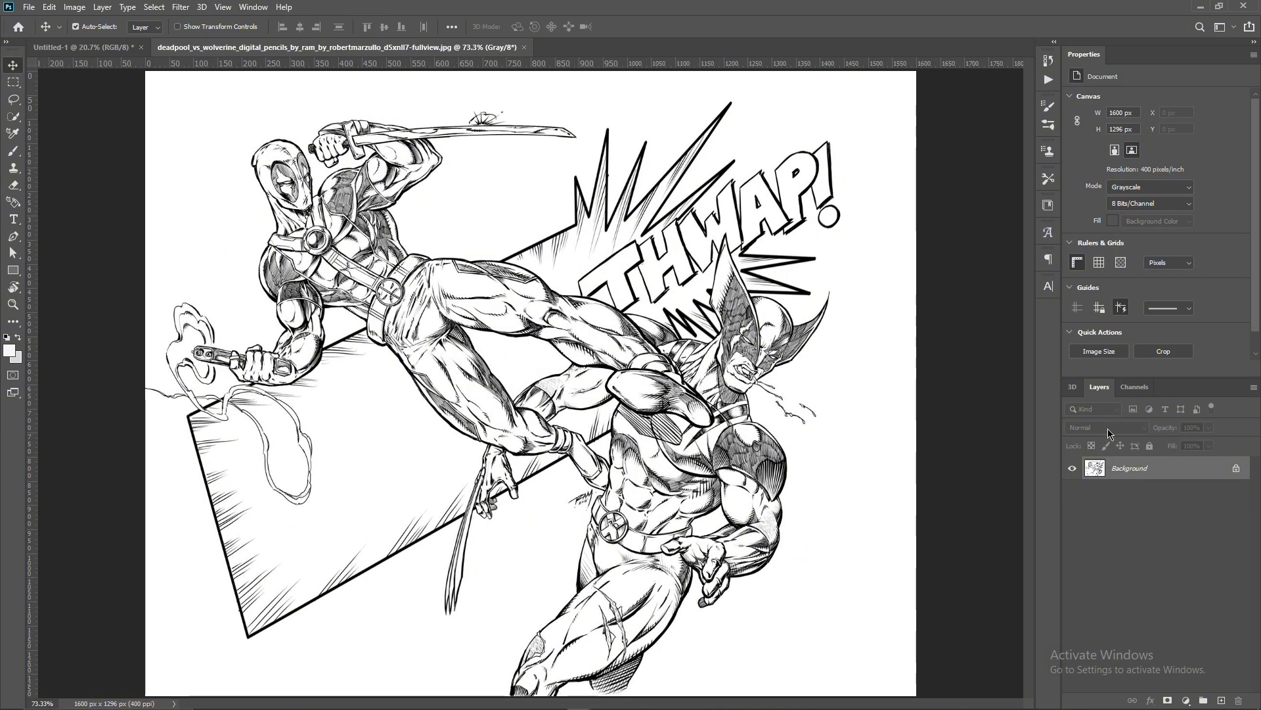
click(1236, 467)
right_click(1142, 469)
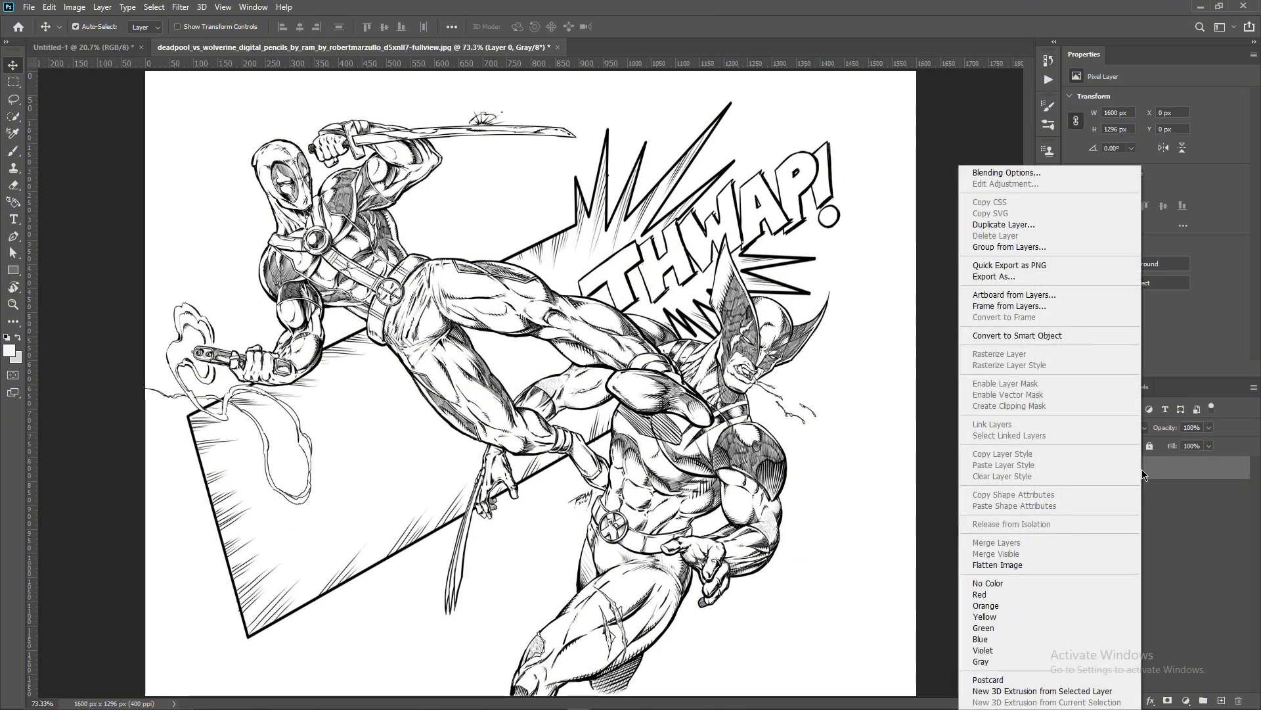
click(999, 335)
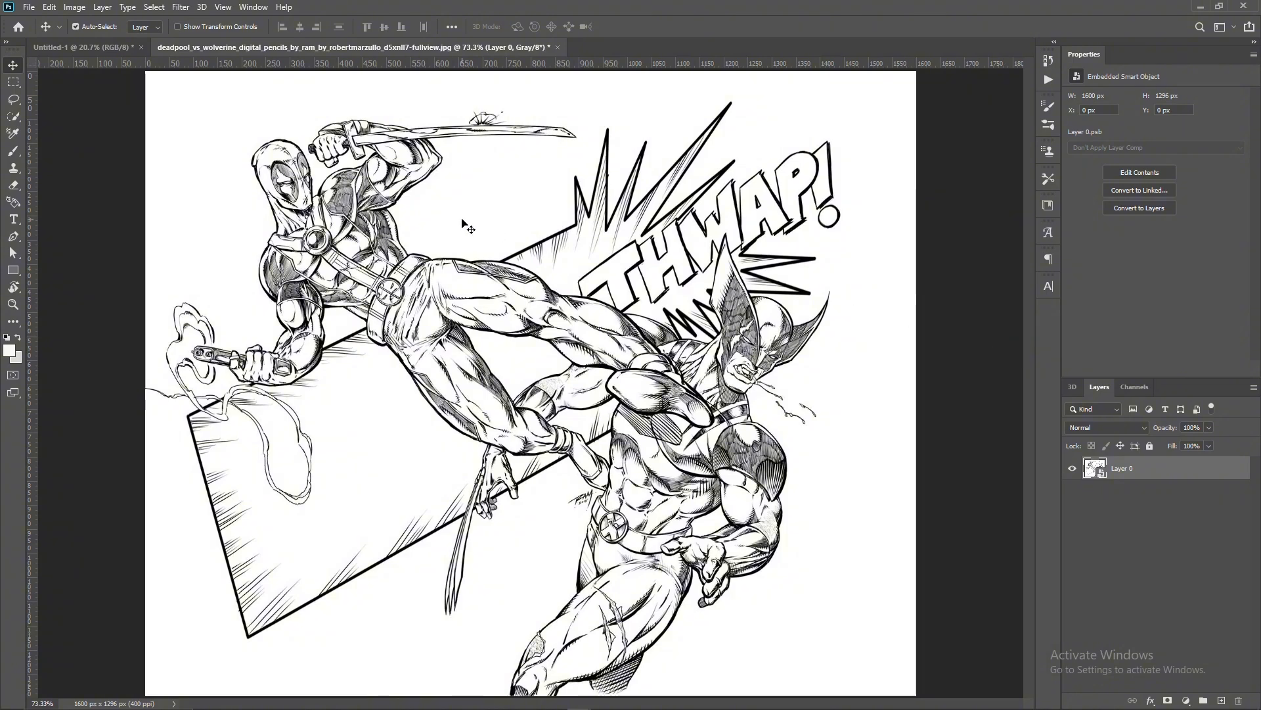
- Apply a Curves adjustment to the drawing with the light end at input 15, the dark end pulled inward and the midtones darkened
click(70, 5)
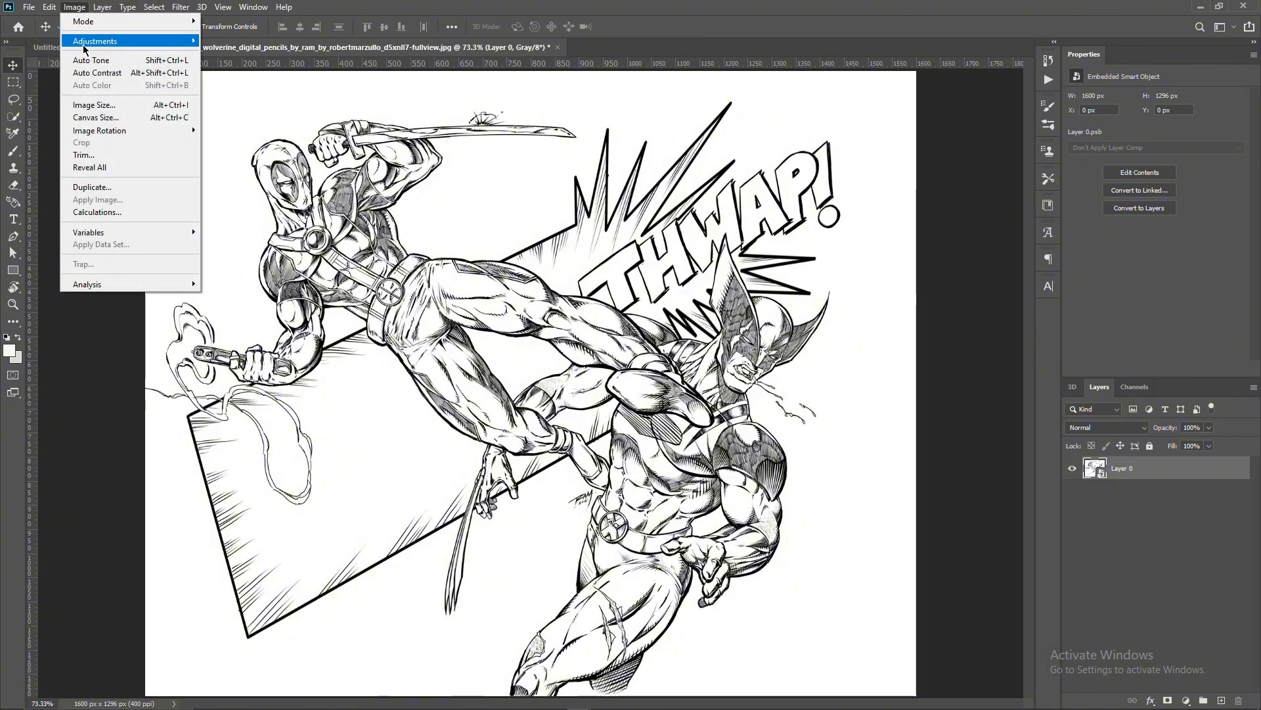
mouse_move(84, 46)
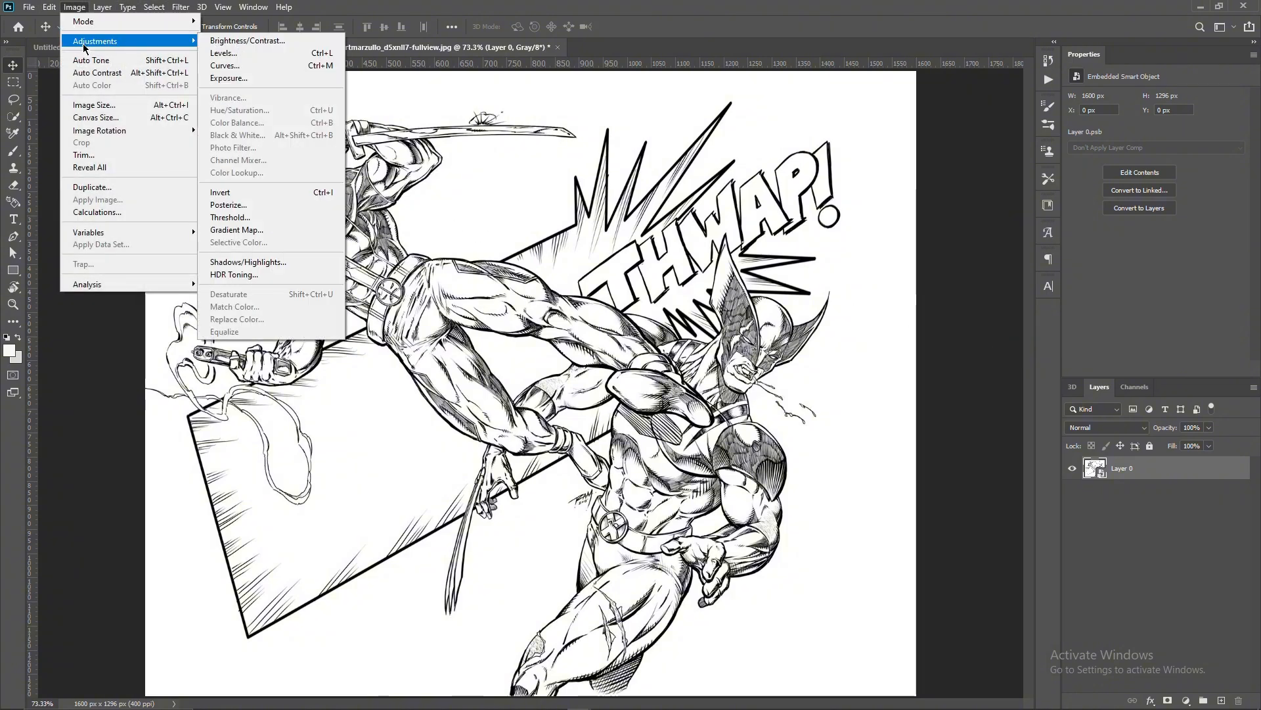
click(256, 65)
drag(682, 125, 1002, 139)
drag(864, 377, 881, 377)
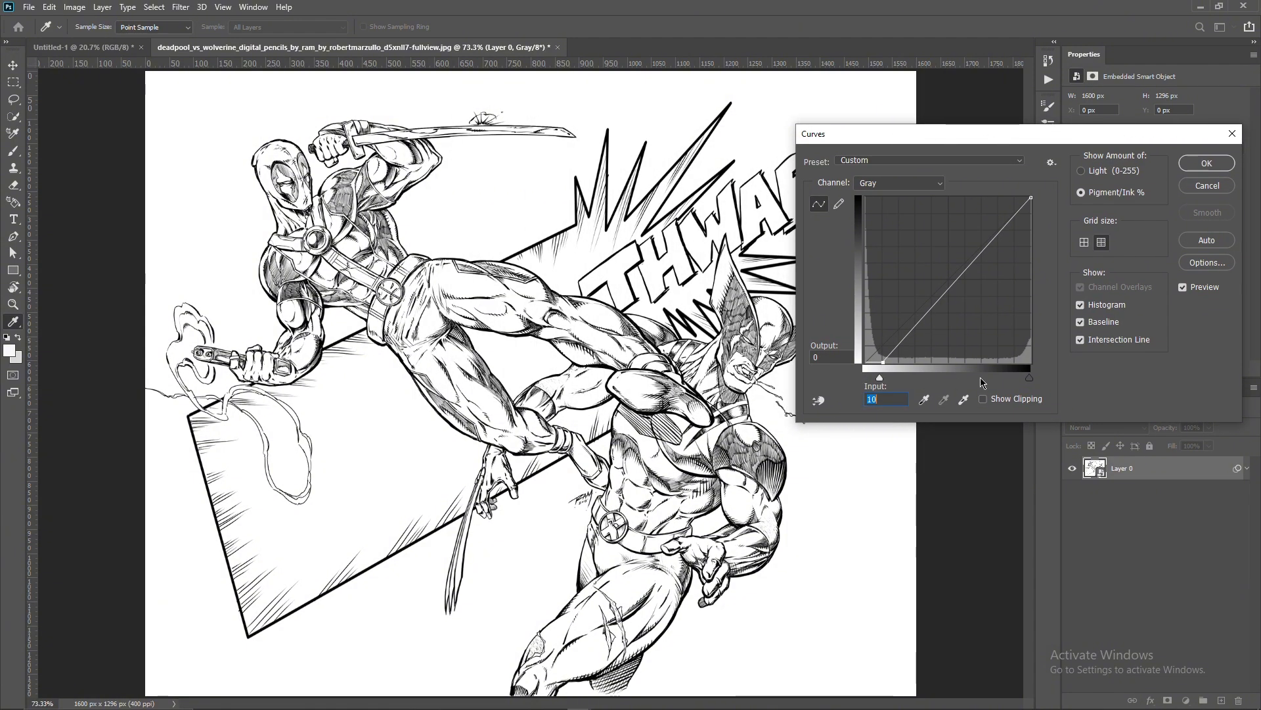
drag(1030, 377, 1007, 376)
mouse_move(939, 288)
mouse_down()
mouse_move(955, 294)
mouse_move(929, 283)
mouse_up()
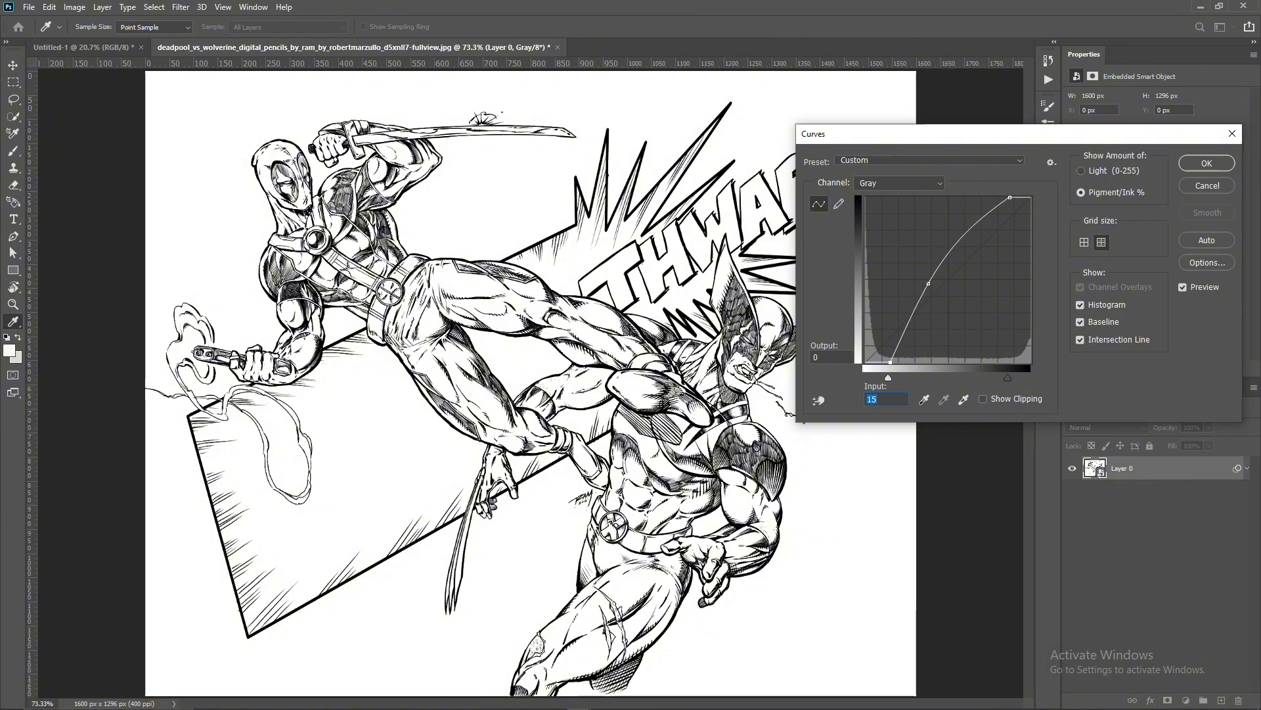
click(1206, 163)
scroll(590, 330, down, 2)
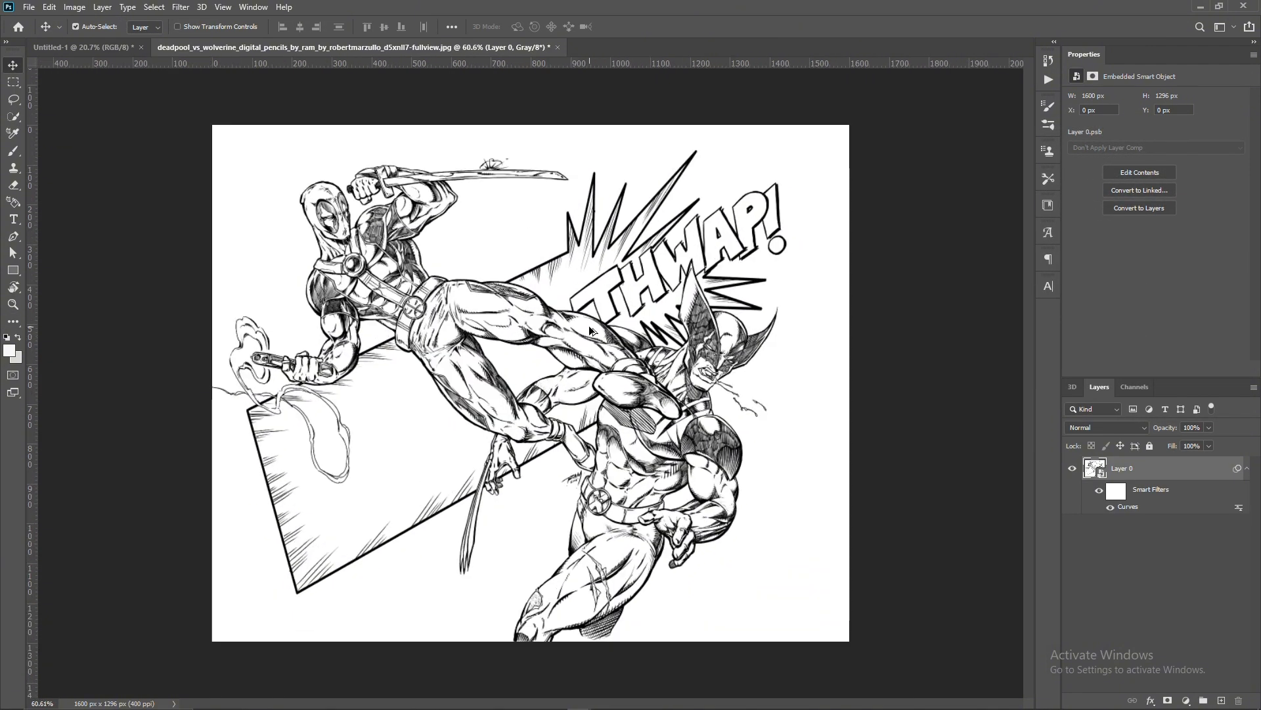
- Draw a black-outlined rectangle in Untitled-1 across the page's middle, spanning from the side guide at one margin to the other
click(82, 46)
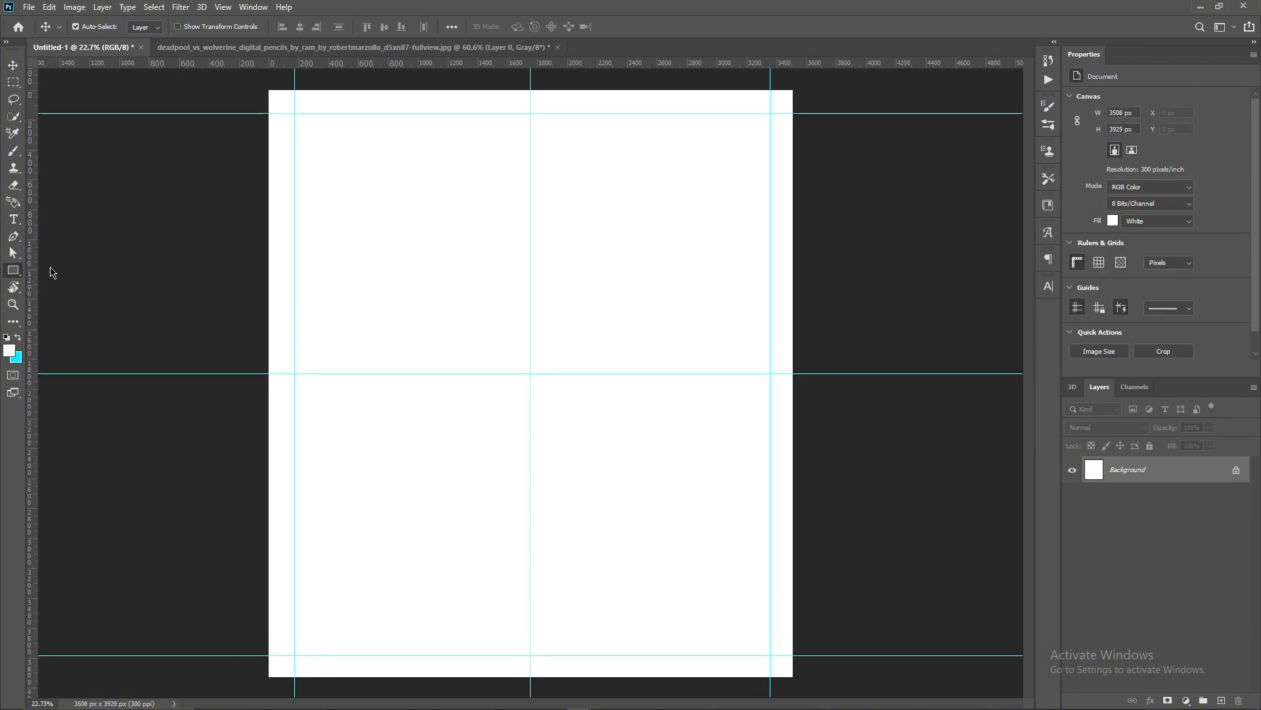
drag(293, 260, 769, 443)
- Skew the rectangle about -21° and rotate it about -9°, widen it into a slanted page-wide panel, and fill it near-white
key(ctrl+t)
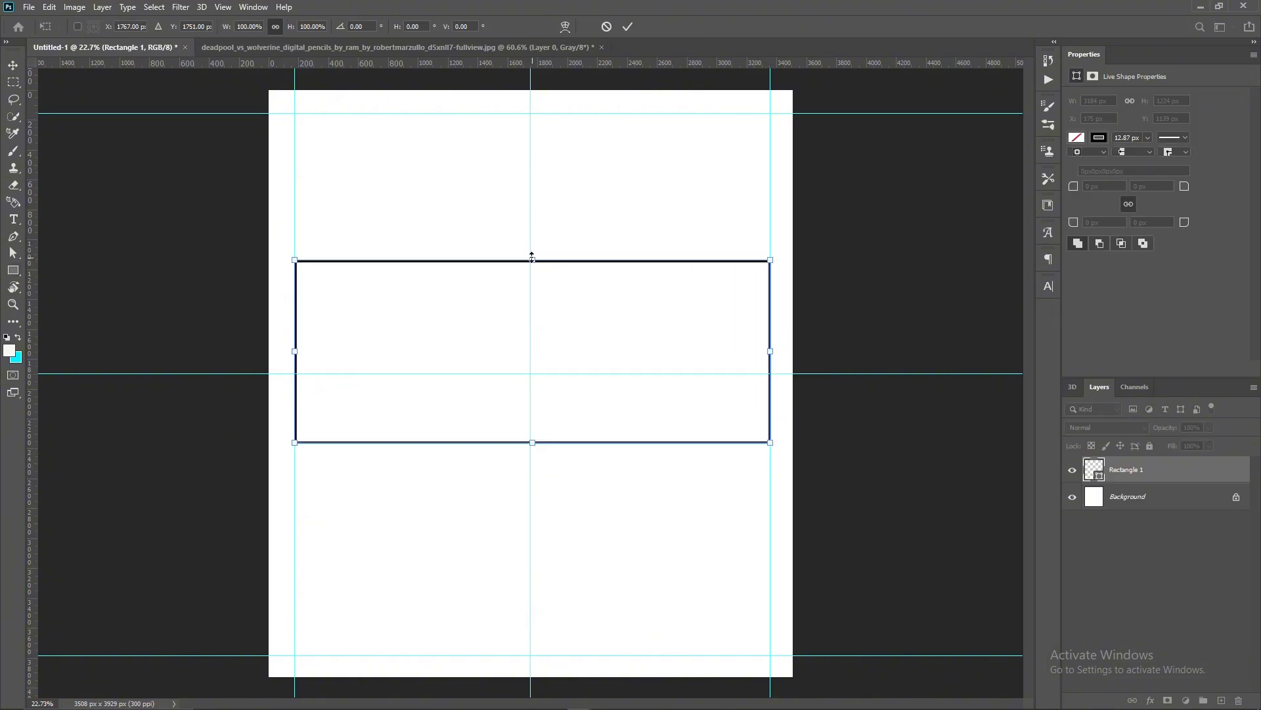
drag(532, 260, 606, 259)
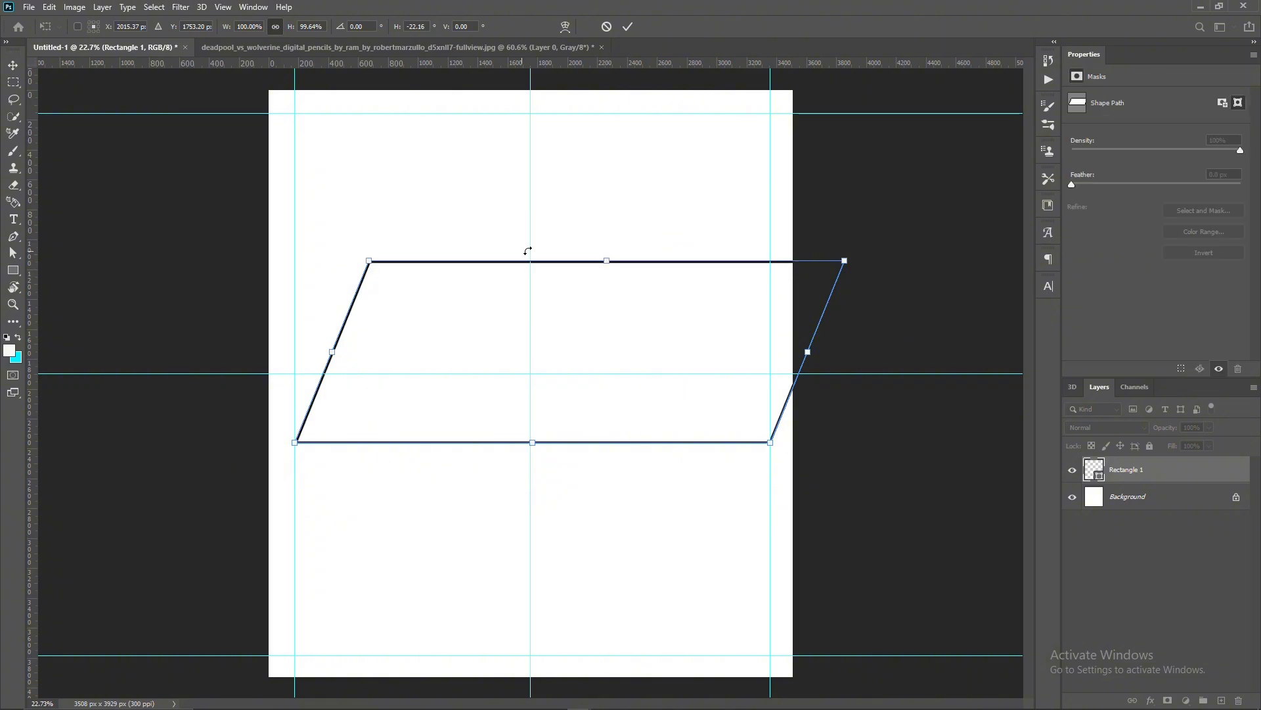
drag(857, 354, 853, 295)
drag(703, 317, 665, 317)
drag(297, 393, 276, 392)
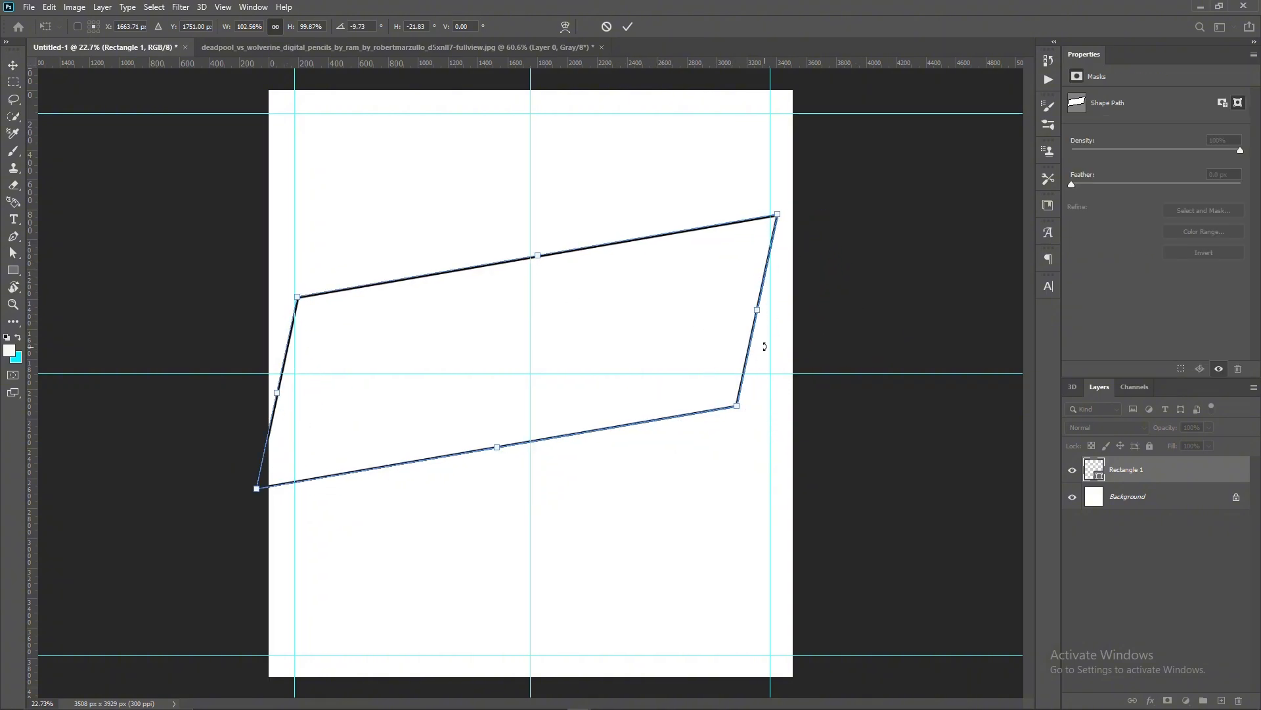
mouse_move(764, 309)
mouse_down()
mouse_move(795, 310)
mouse_move(758, 332)
mouse_up()
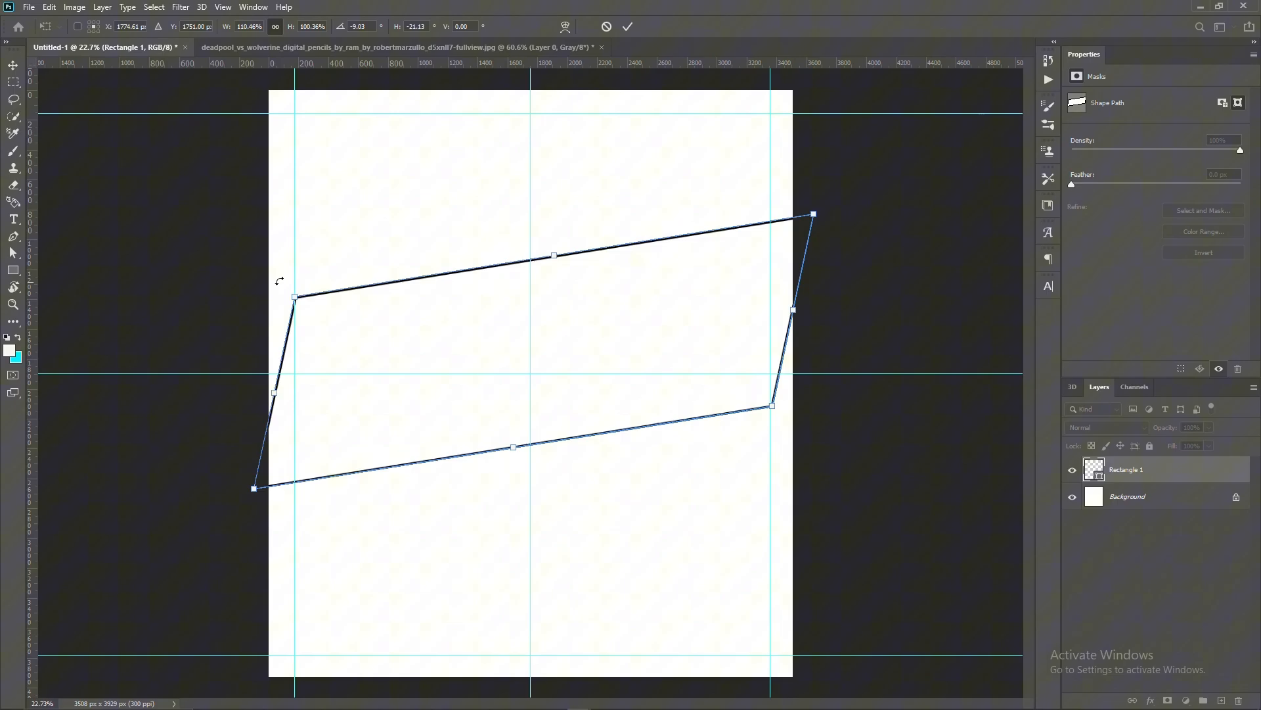
click(628, 27)
key(Return)
click(148, 27)
click(74, 67)
- Copy the adjusted drawing layer from its own document into Untitled-1, above the slanted panel
key(v)
click(394, 48)
drag(1115, 465, 532, 329)
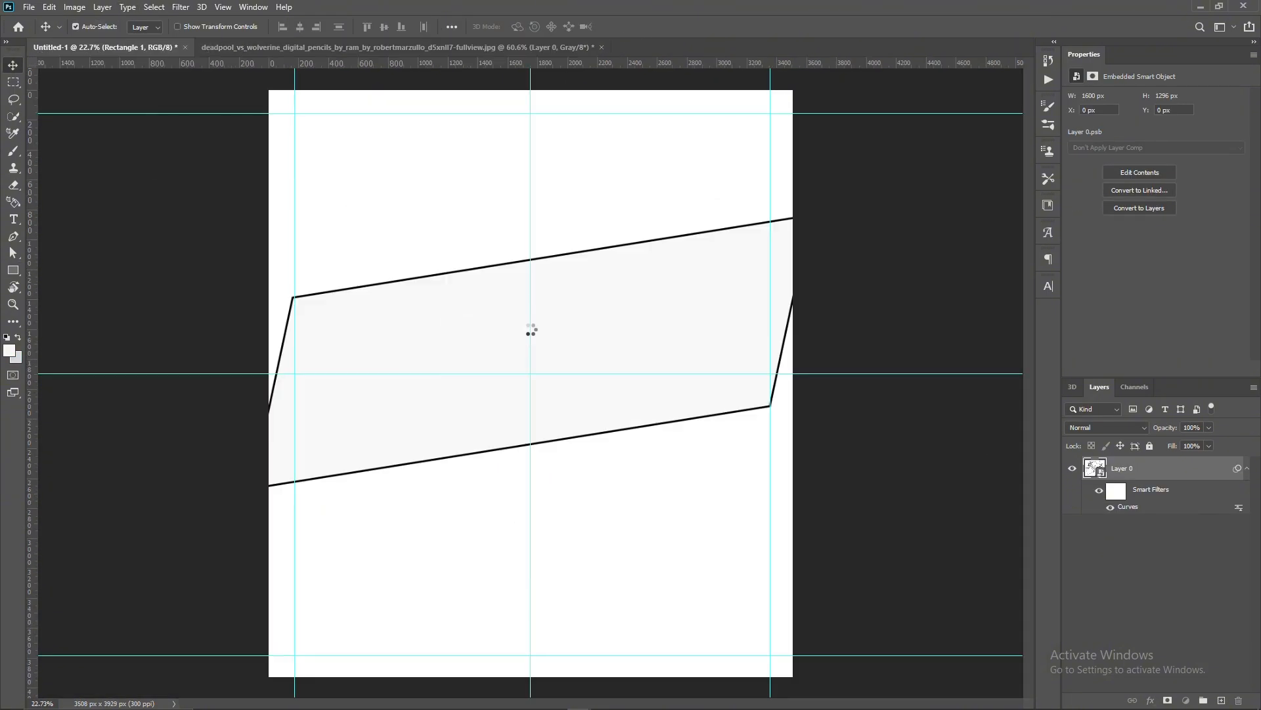
- Scale the drawing to about 309% so it spans the page width, and clip it to the slanted panel
key(ctrl+t)
click(659, 277)
drag(655, 328, 816, 327)
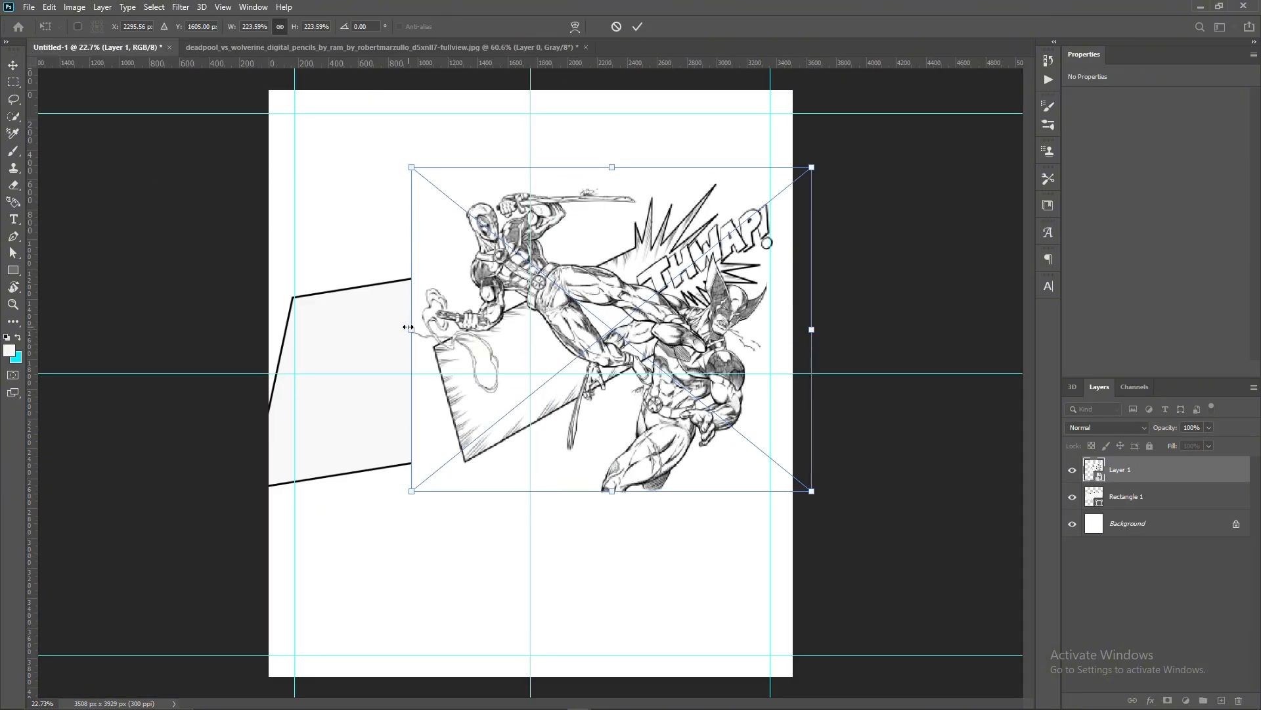
drag(408, 326, 260, 374)
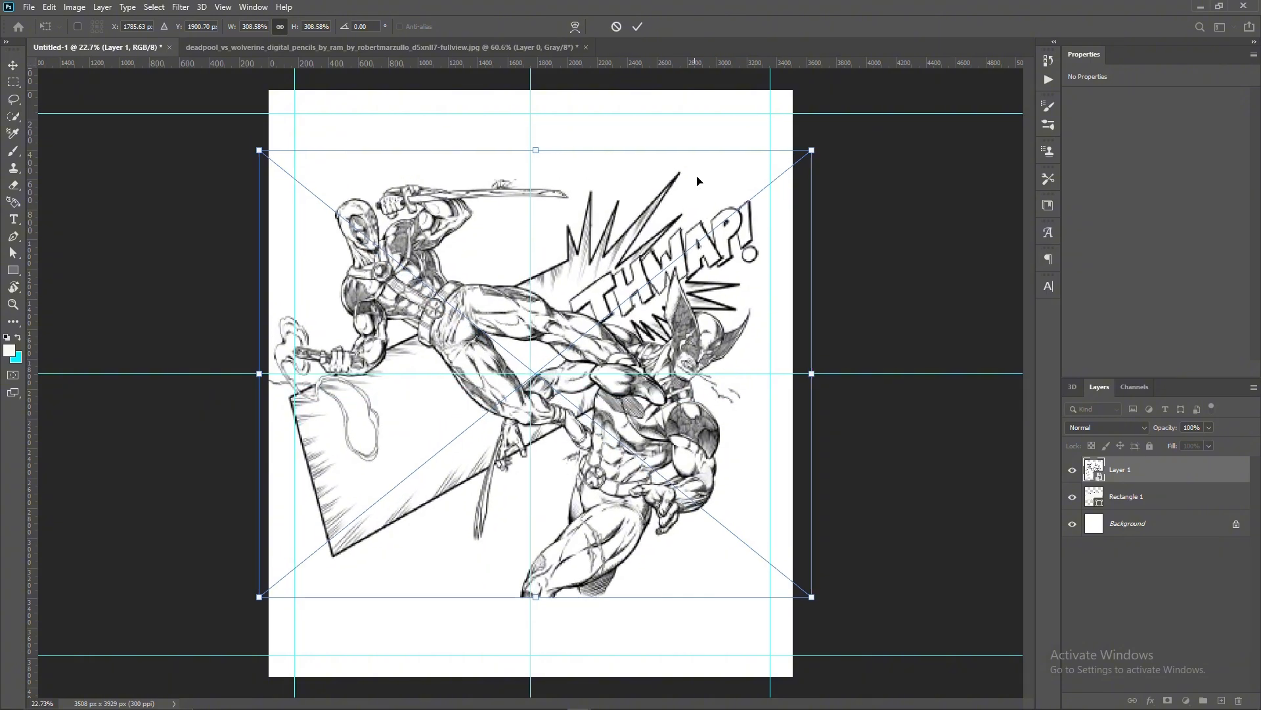
click(636, 27)
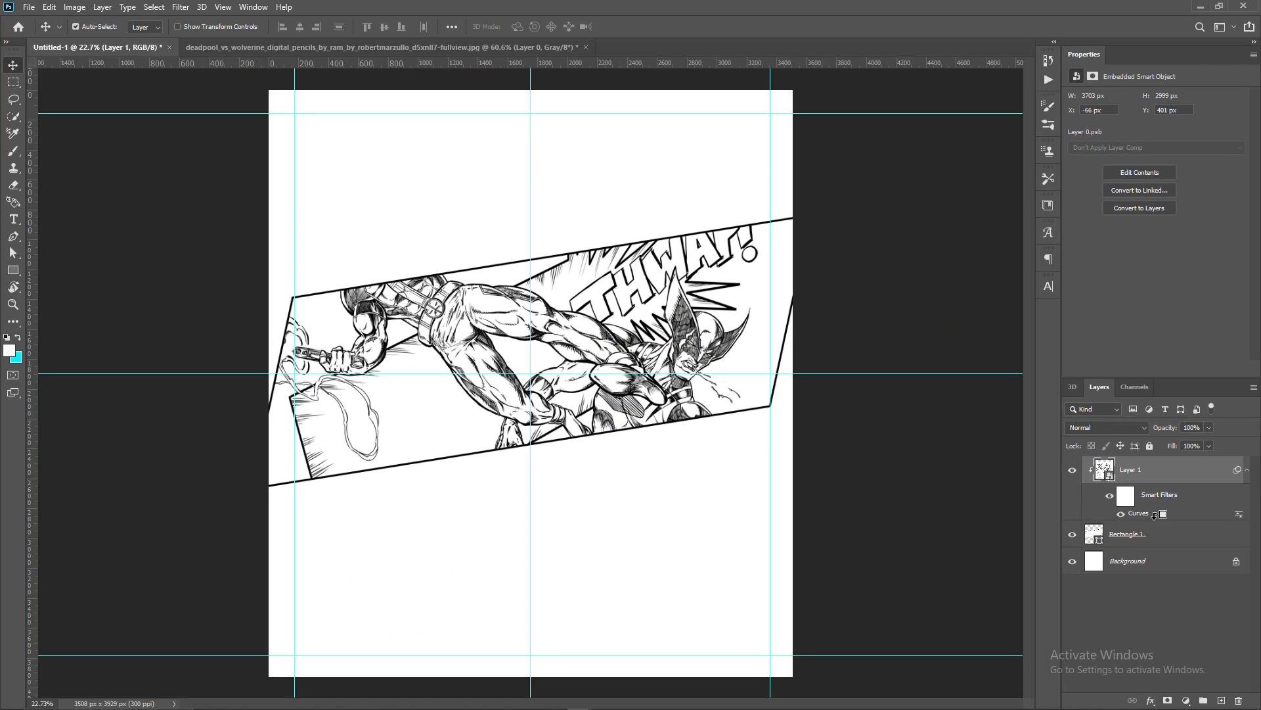
- Reposition the clipped drawing within the panel to about X 33 px, Y 599 px so the whole THWAP! lettering fits inside
scroll(652, 418, up, 3)
drag(704, 310, 723, 350)
scroll(710, 352, down, 3)
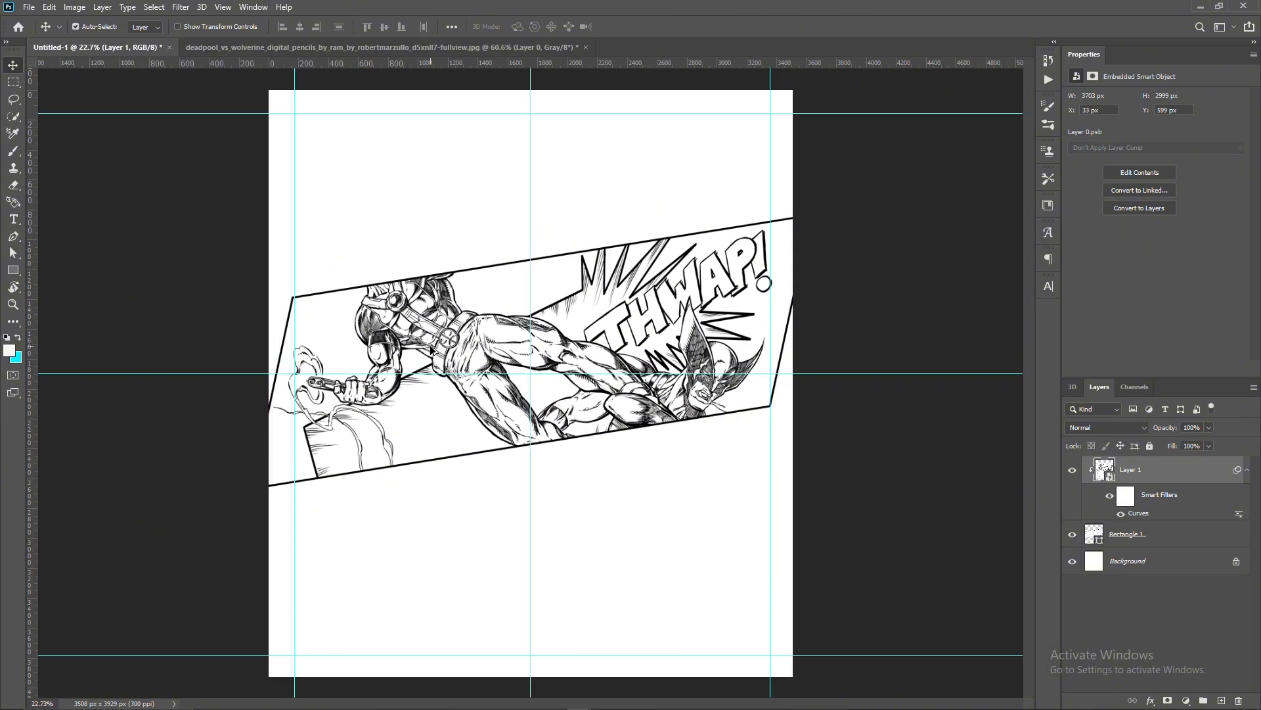
scroll(371, 315, up, 3)
scroll(857, 427, down, 1)
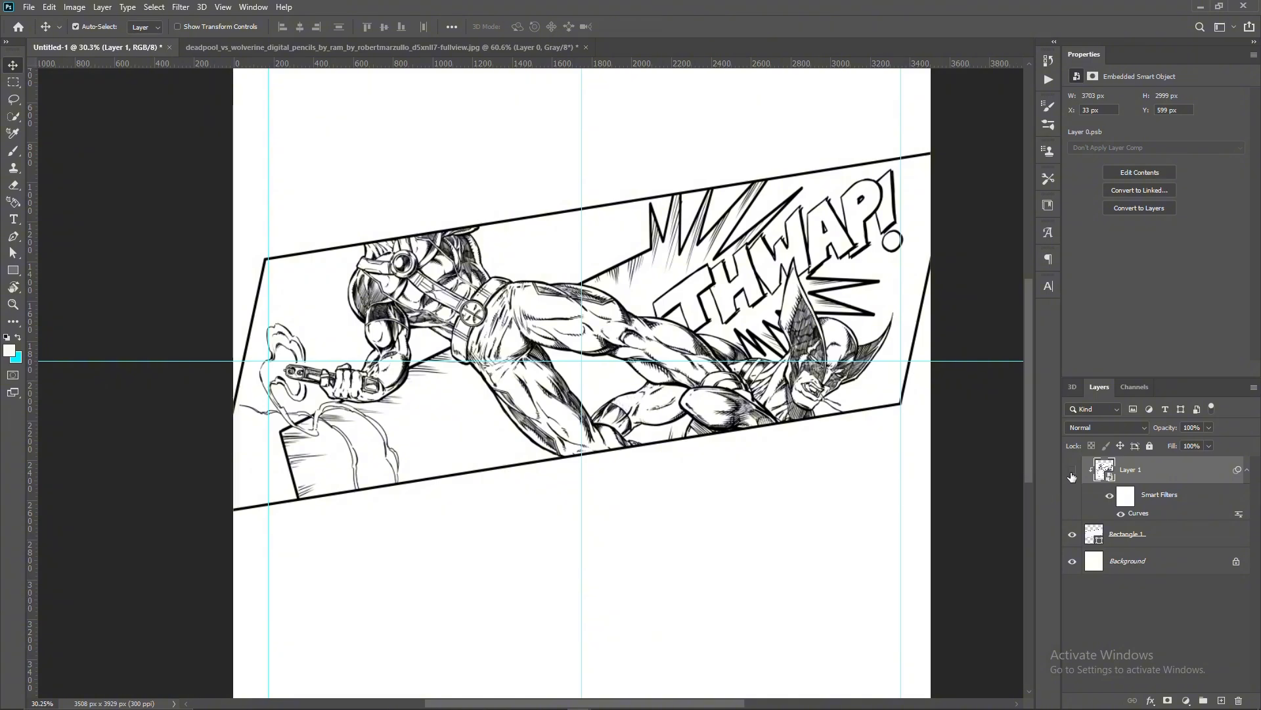
- Release the drawing from its clipping mask and lower its layer opacity to 36%
click(1072, 471)
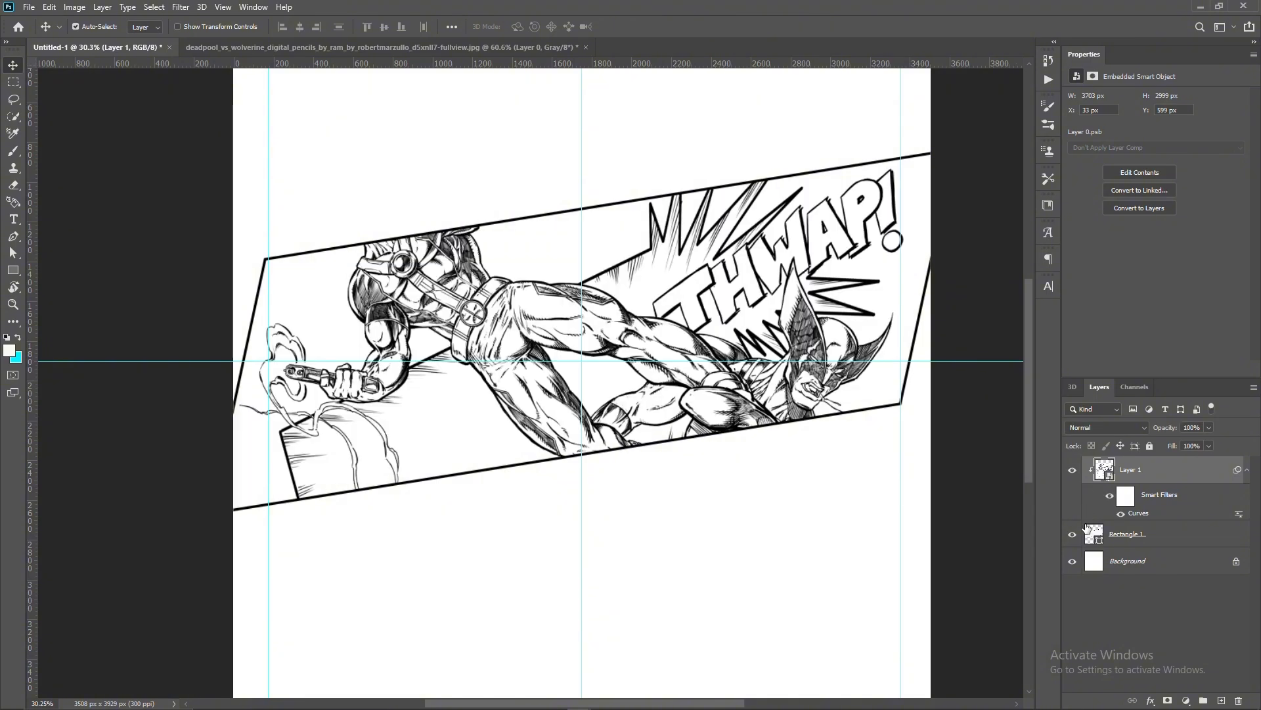
alt+click(1130, 515)
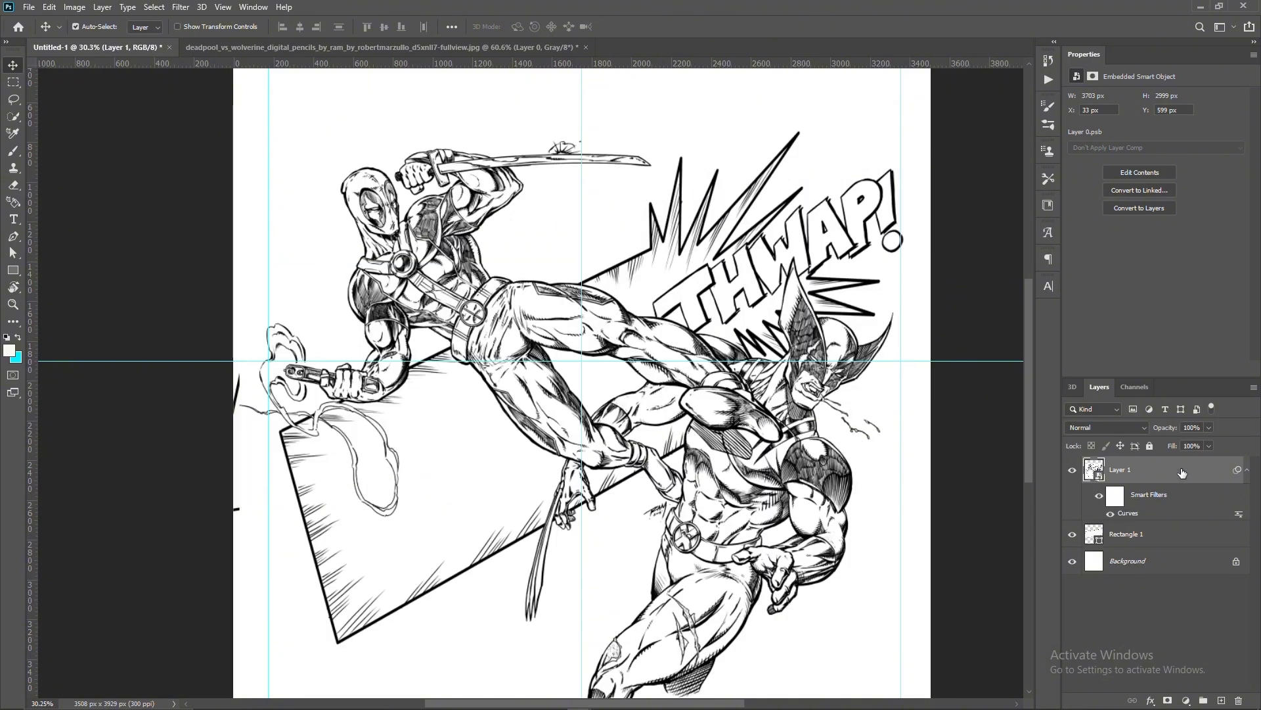
drag(1208, 446, 1166, 447)
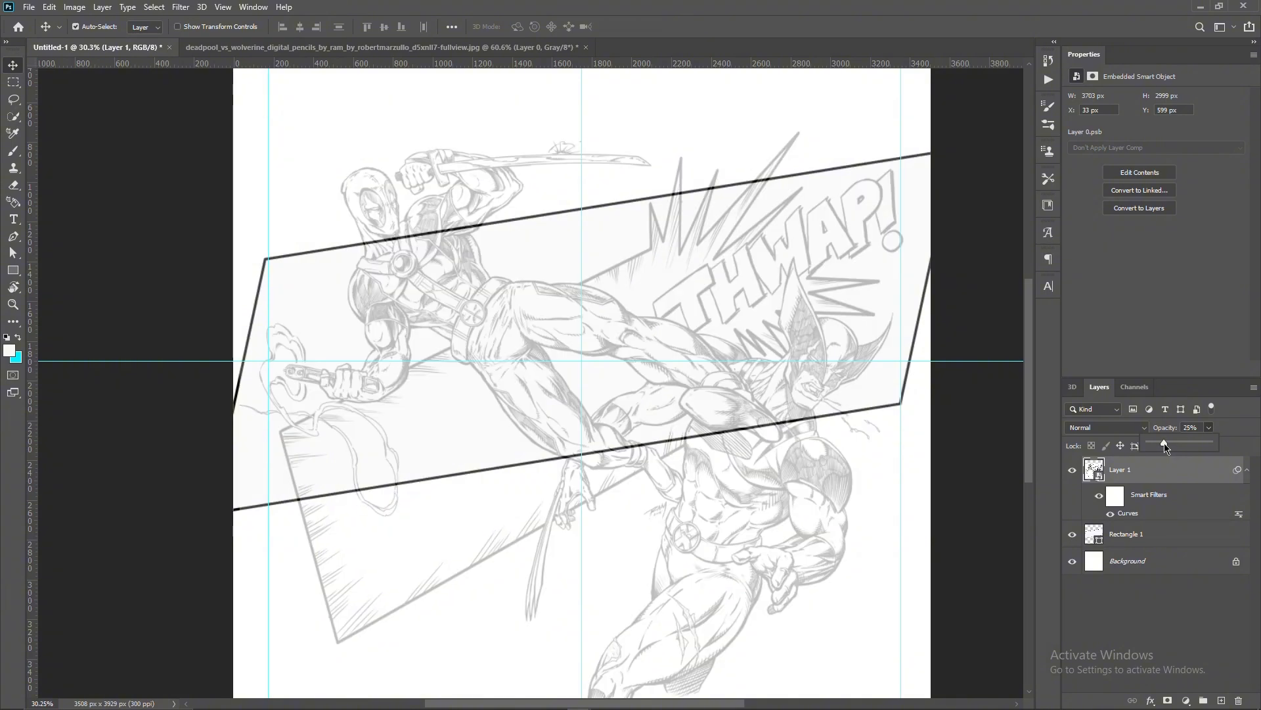
drag(1182, 445, 1170, 446)
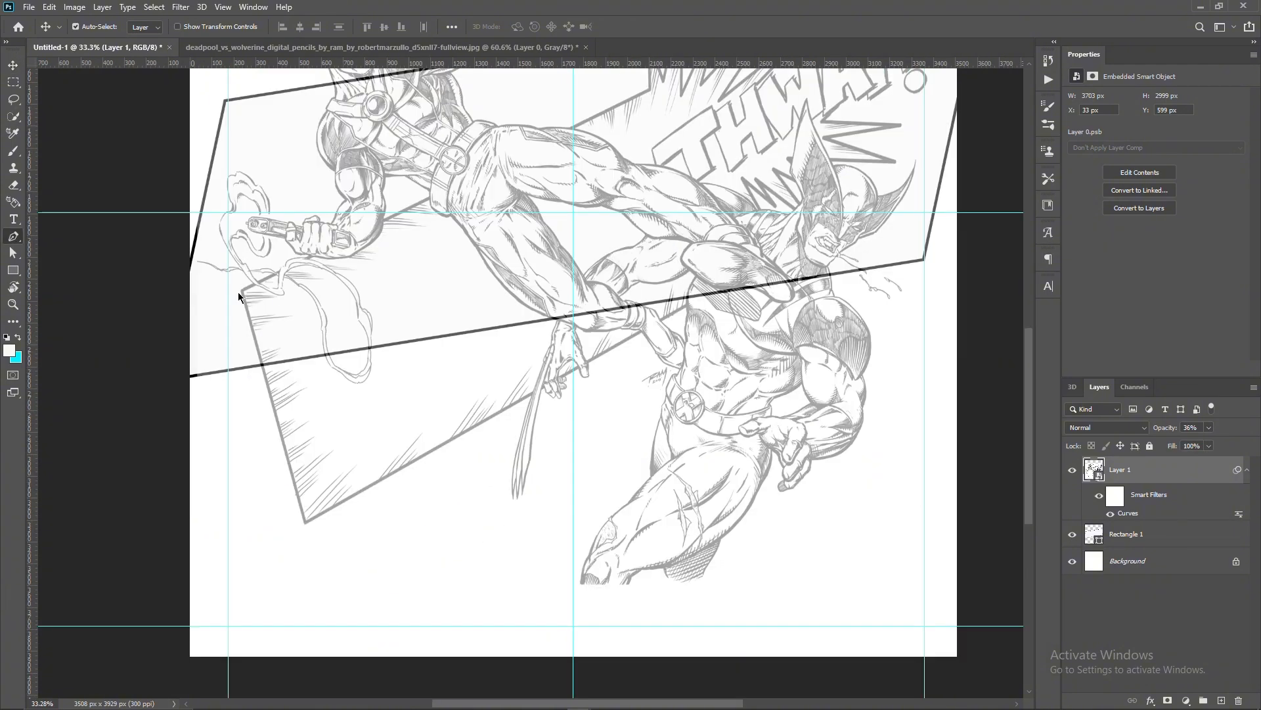
- Trace a closed Pen path along the panel's lower edge and around the drawing beneath it, and convert it to a selection
key(p)
click(96, 27)
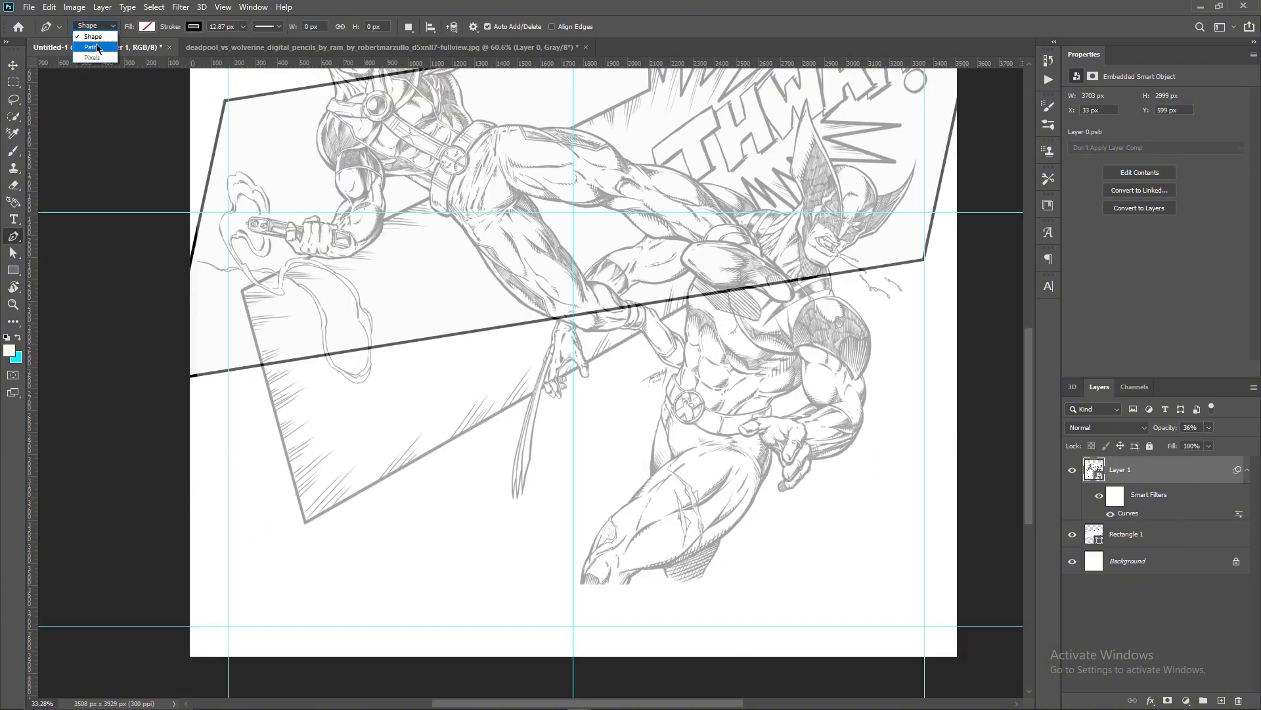
click(99, 50)
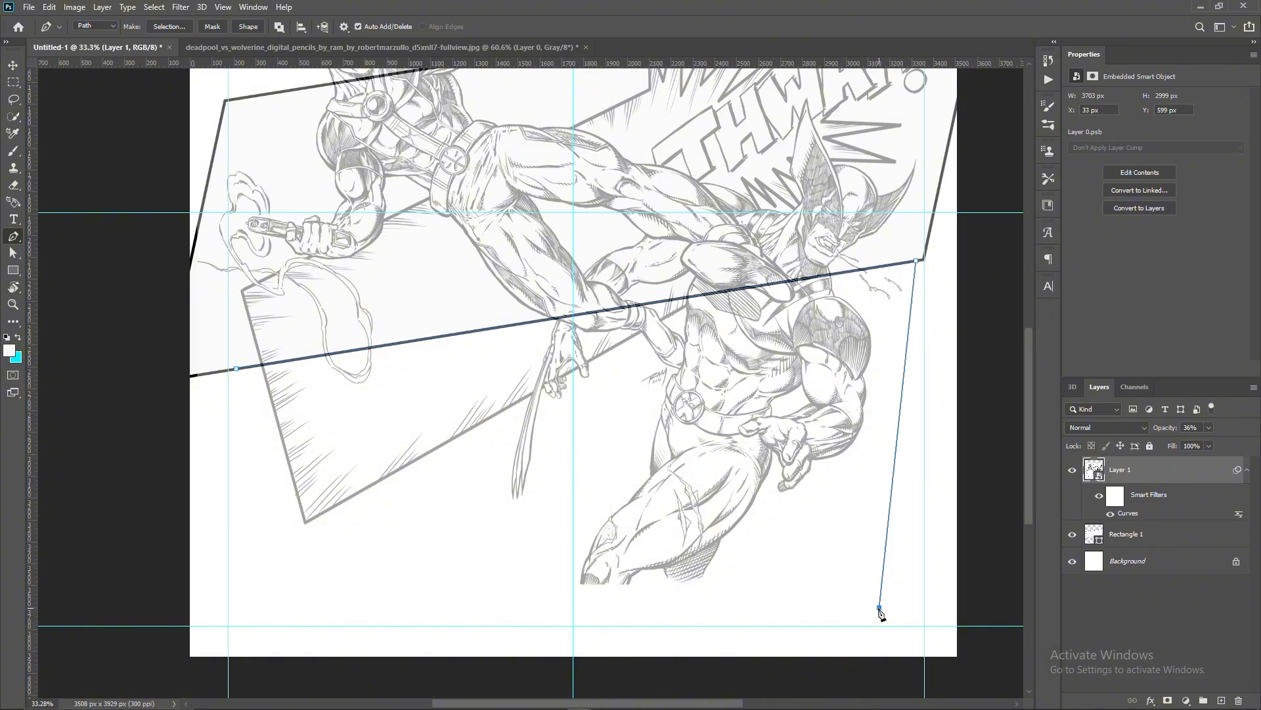
click(253, 610)
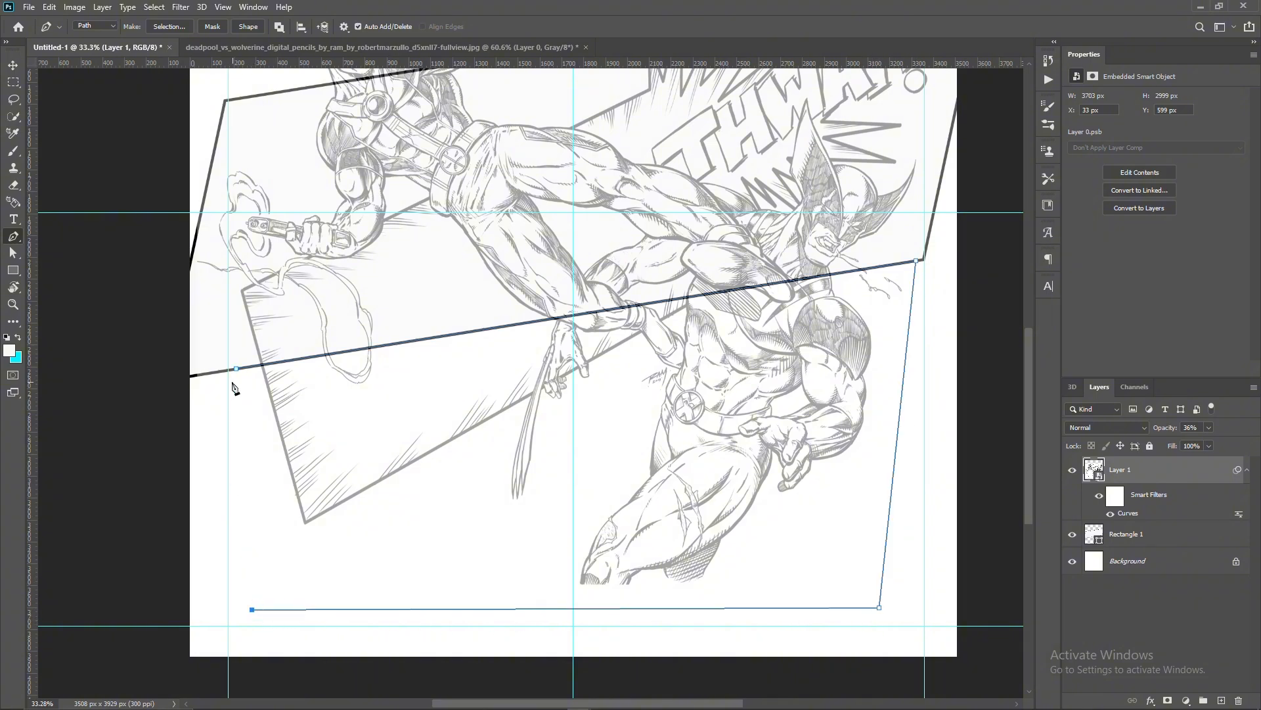
key(ctrl+Return)
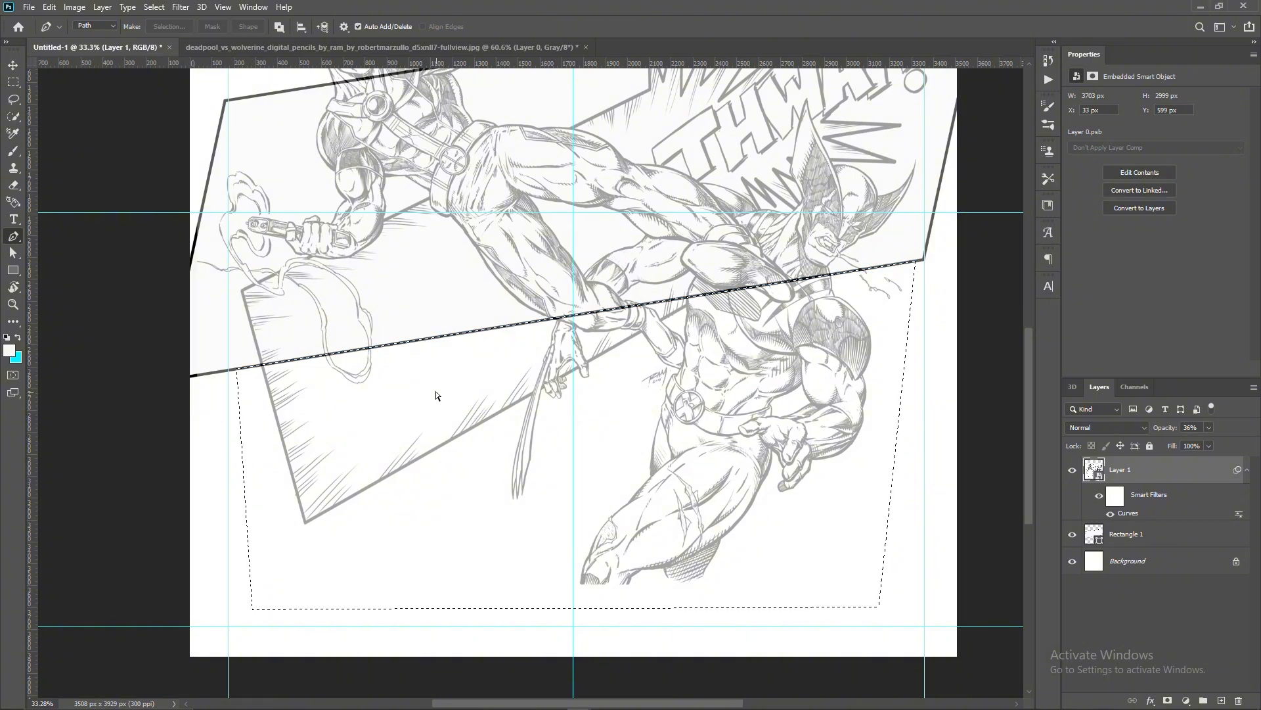
- Rasterize the drawing layer and erase the artwork inside the selection below the slanted panel at 100% flow
click(13, 185)
right_click(1173, 469)
click(1051, 384)
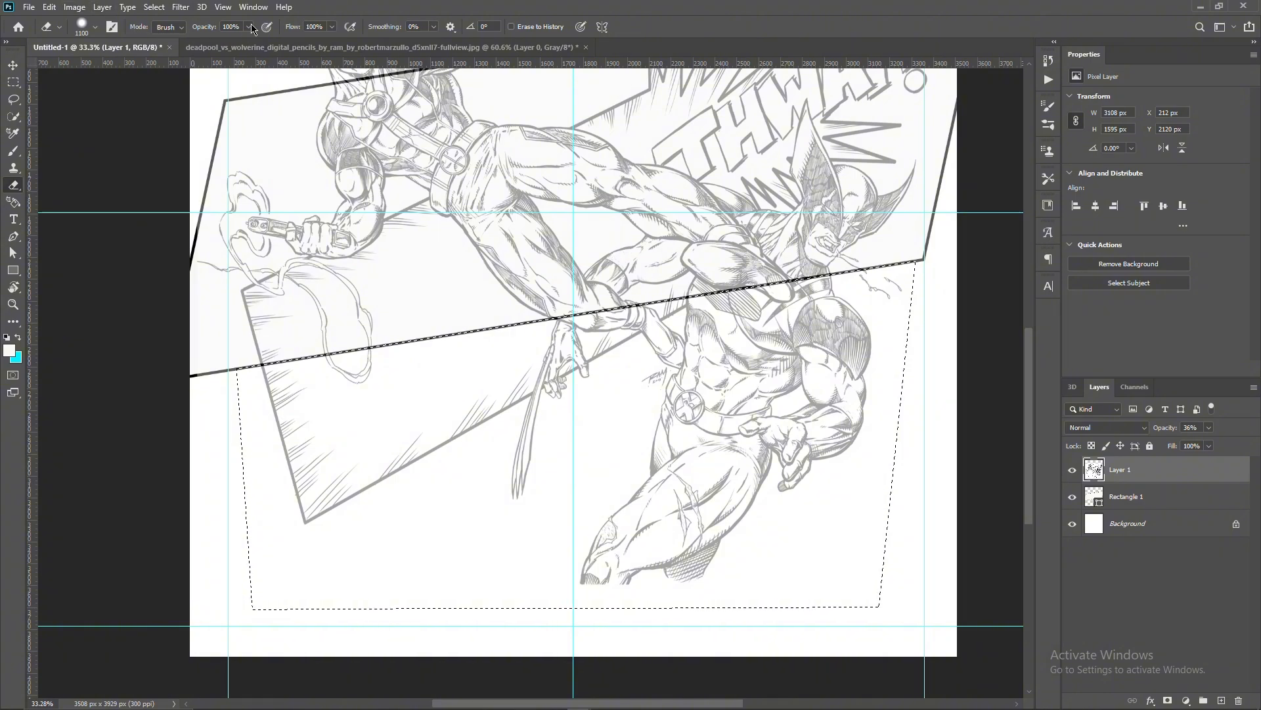
click(316, 26)
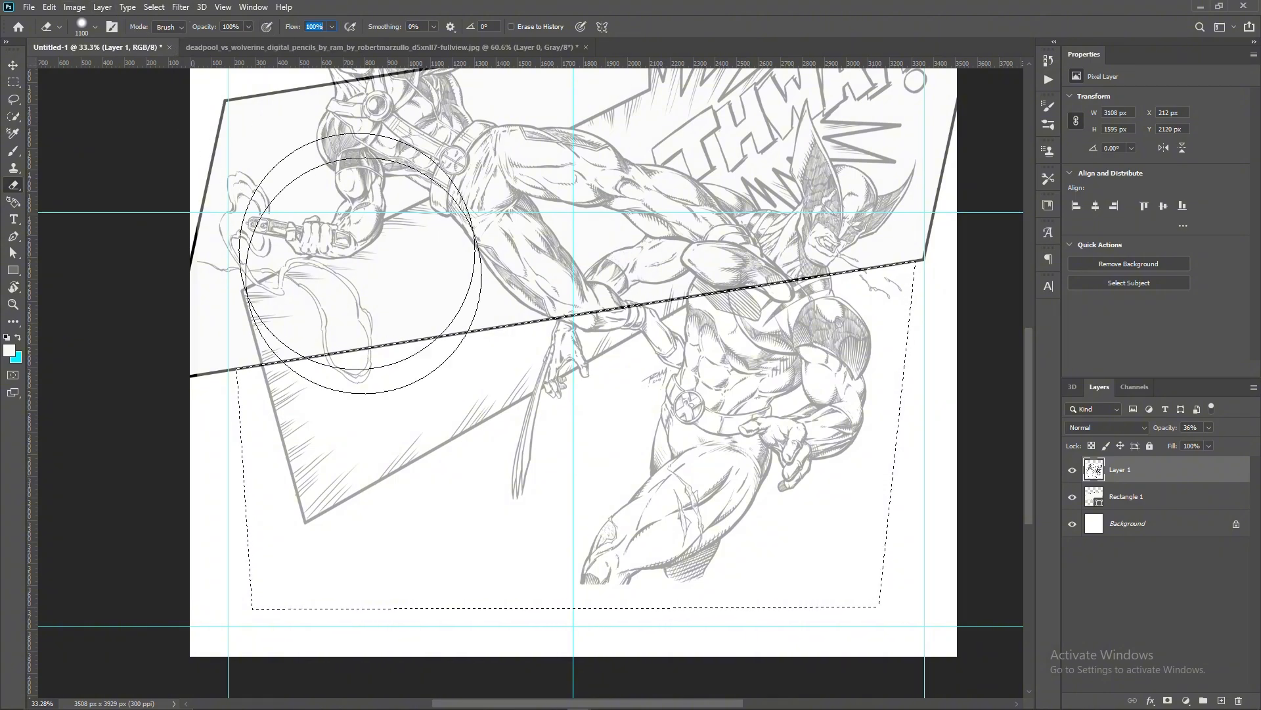
mouse_move(296, 211)
mouse_down()
mouse_move(226, 451)
mouse_move(295, 450)
mouse_move(802, 287)
mouse_move(690, 549)
mouse_move(749, 423)
mouse_up()
scroll(789, 394, up, 2)
scroll(765, 452, up, 2)
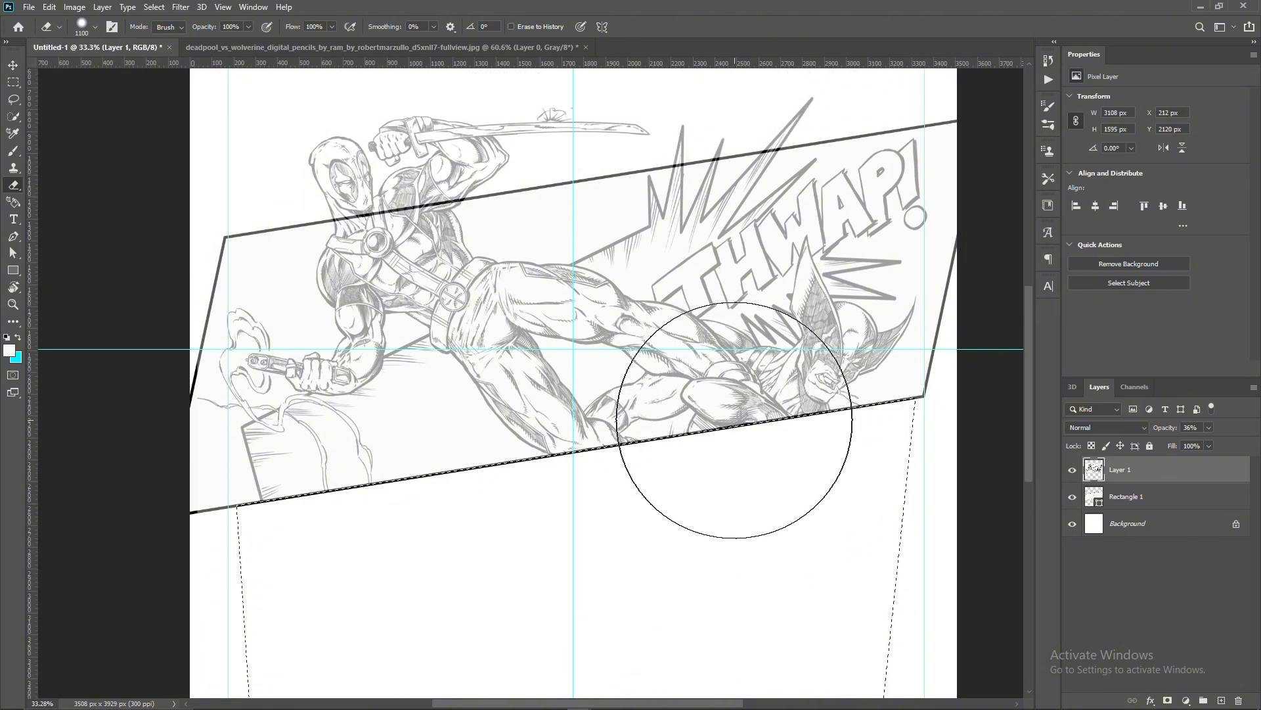
- Move the Rectangle 1 panel layer above the drawing layer and rasterize it
click(1187, 497)
drag(1187, 502, 1185, 461)
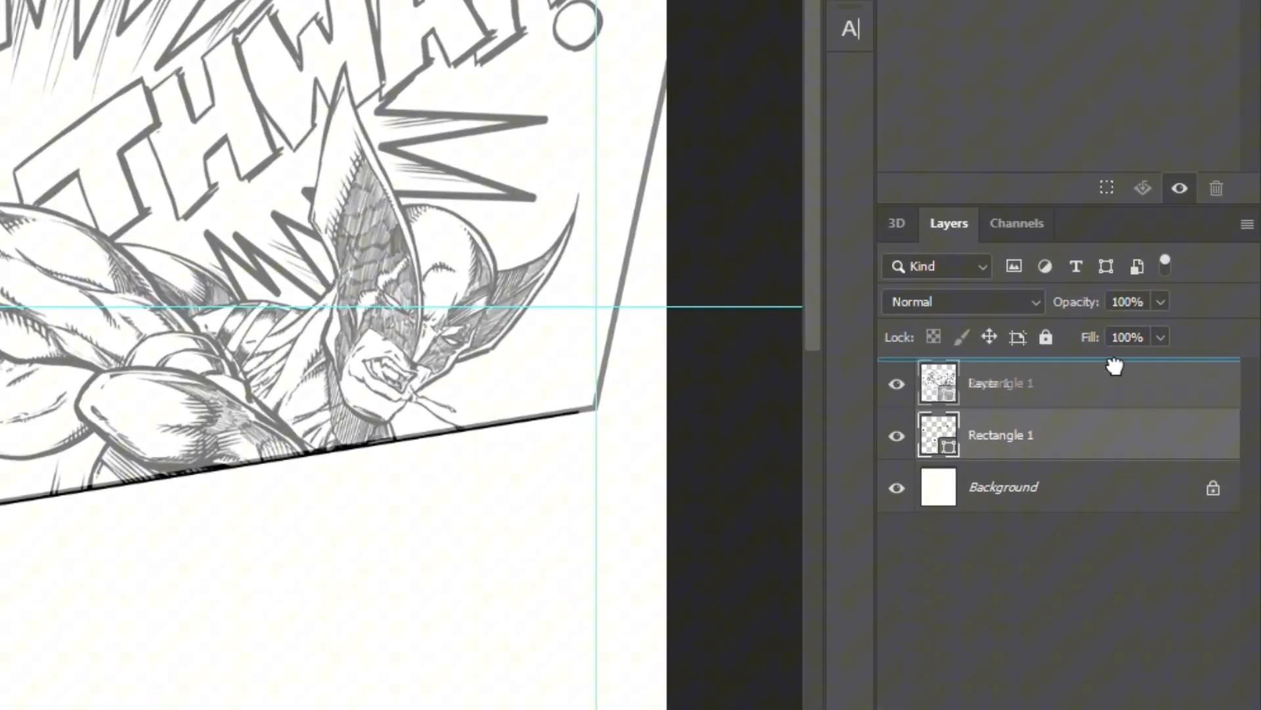
drag(1115, 365, 1114, 369)
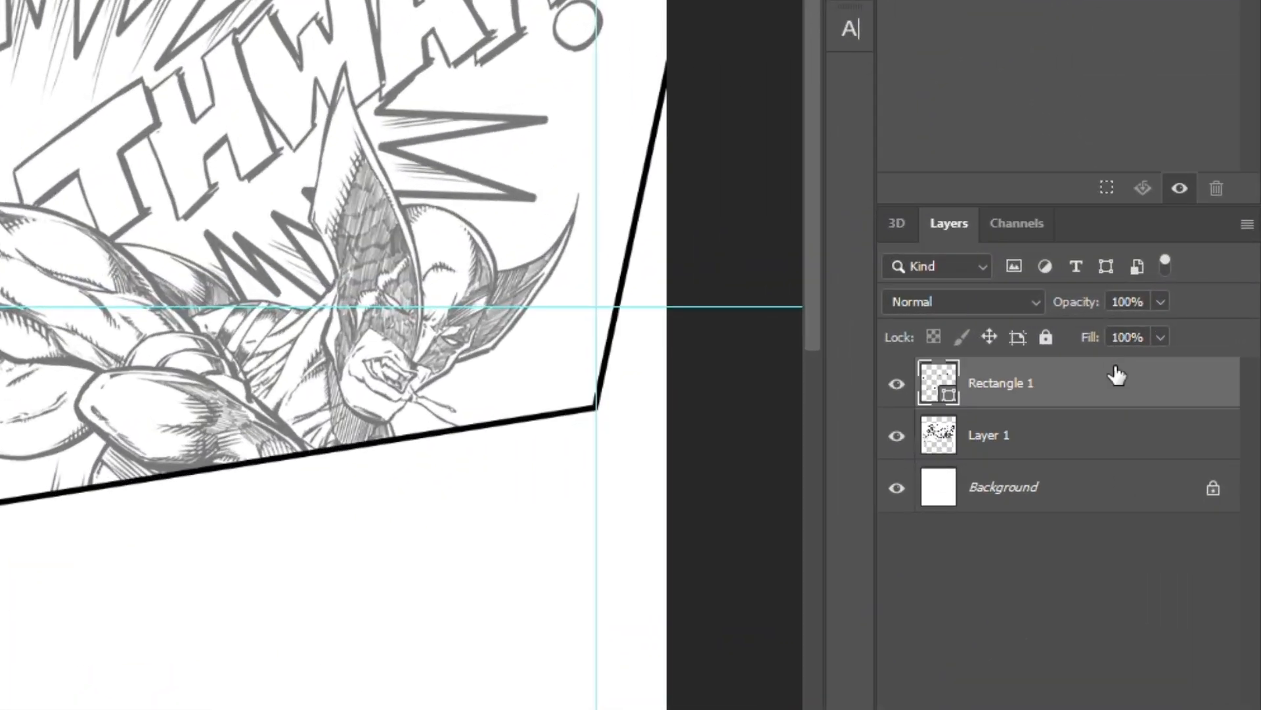
right_click(1115, 376)
click(938, 310)
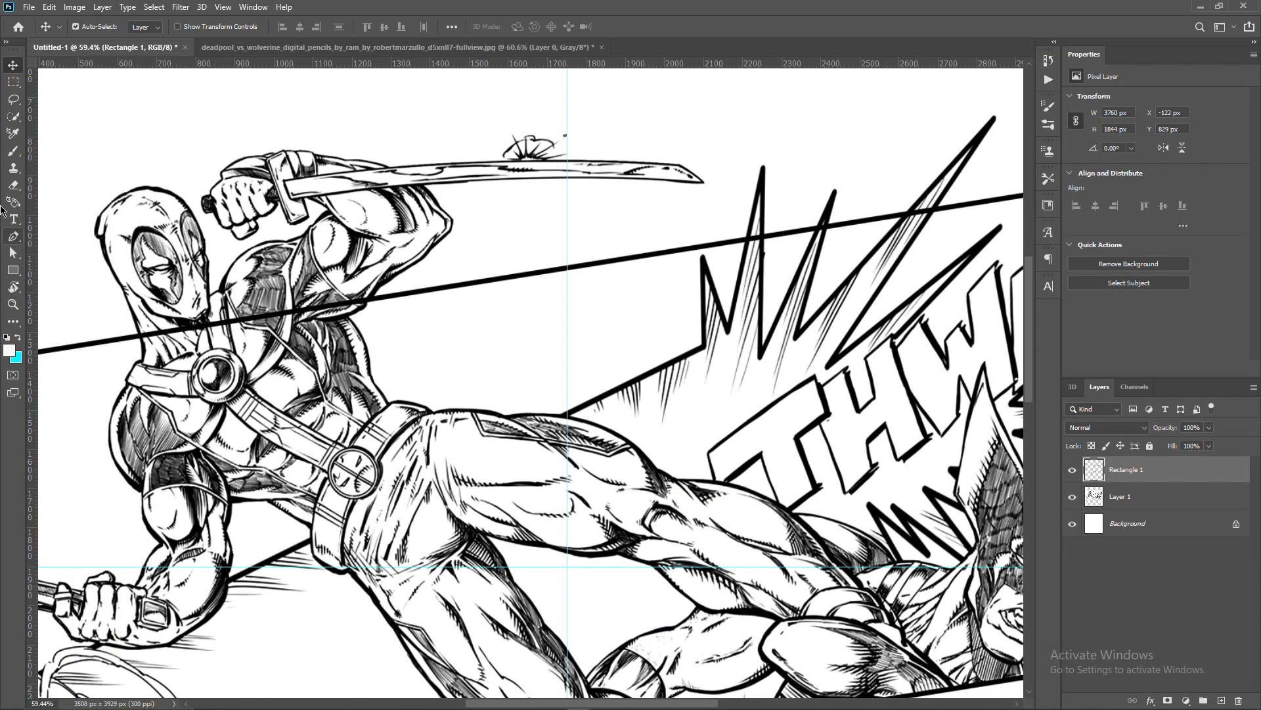
- Erase the panel's upper border where it crosses Deadpool's neck, chest and arm, using a 150 px eraser
click(13, 185)
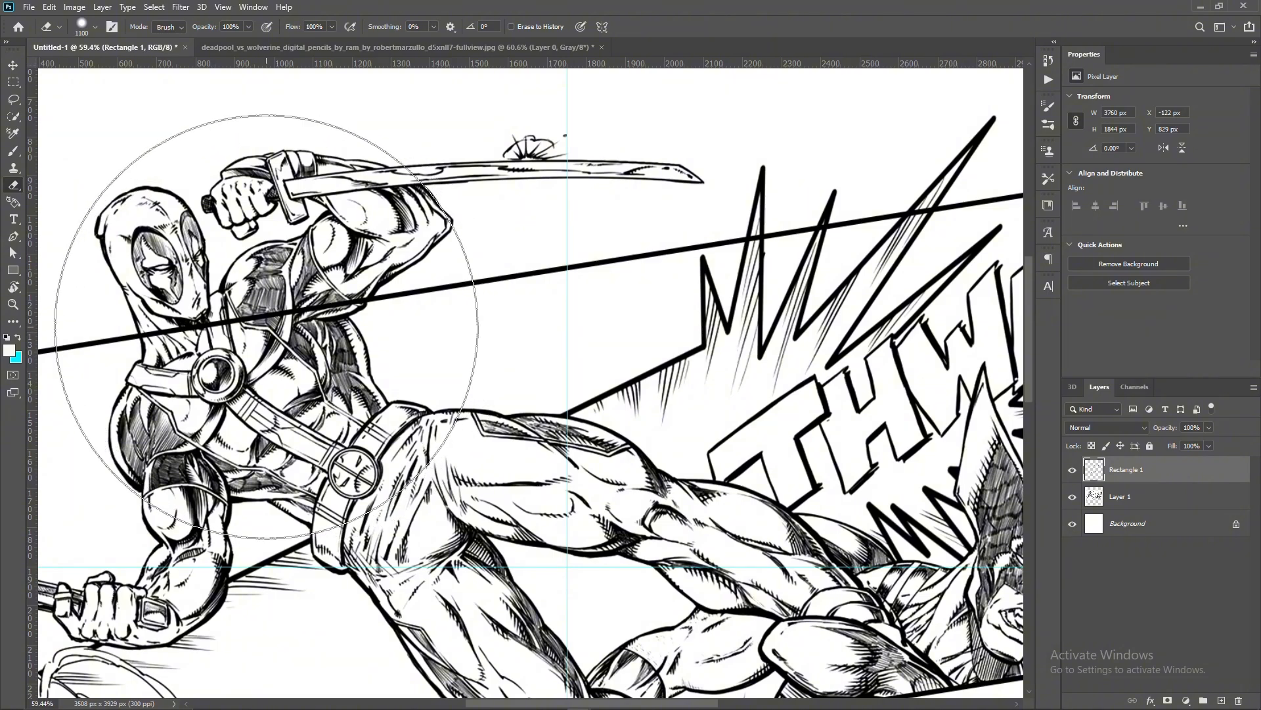
key(bracketleft)
key(bracketleft)
key(bracketleft)
key(bracketleft)
key(bracketleft)
key(bracketleft)
key(bracketleft)
key(bracketleft)
key(bracketleft)
mouse_move(253, 343)
mouse_down()
mouse_move(184, 343)
mouse_move(322, 302)
mouse_up()
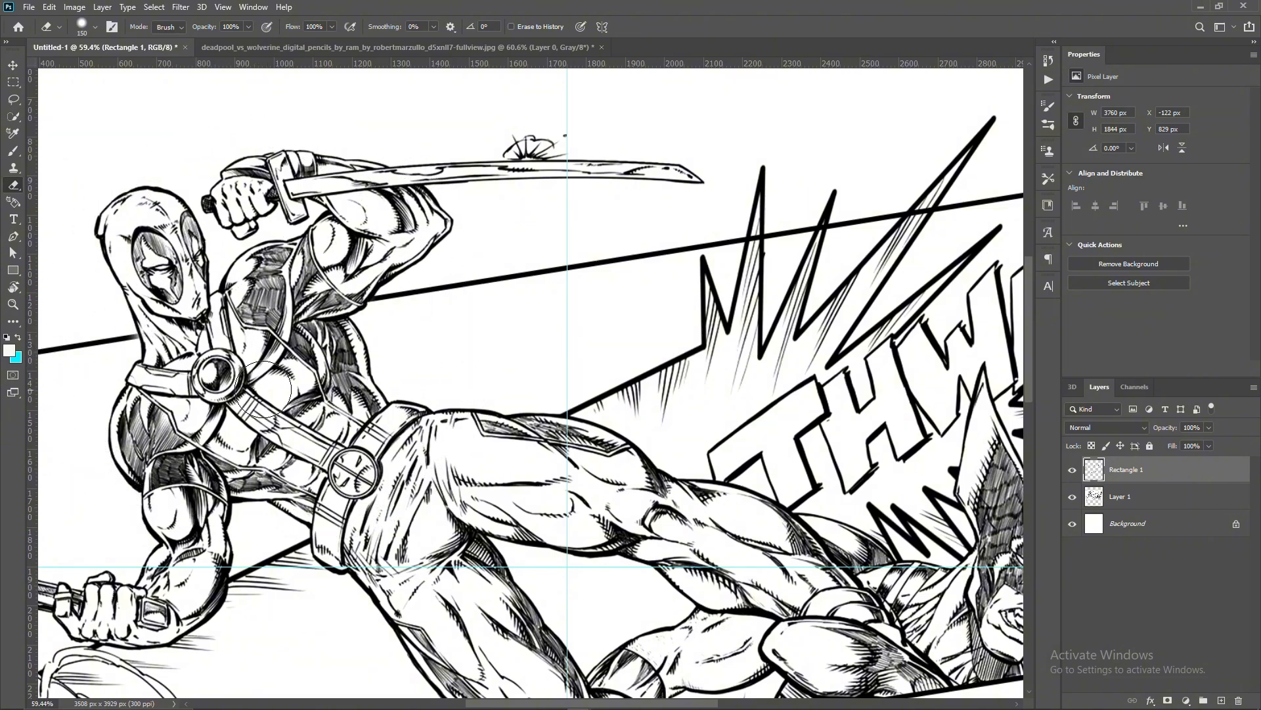
- Erase the panel border where it passes through the spikes of the THWAP! burst, using a 40 px eraser
drag(731, 251, 372, 371)
scroll(372, 372, up, 5)
key(bracketleft)
key(bracketleft)
key(bracketleft)
key(bracketleft)
key(bracketleft)
key(bracketleft)
key(bracketleft)
key(bracketleft)
key(bracketleft)
key(bracketleft)
key(bracketleft)
key(bracketleft)
click(413, 352)
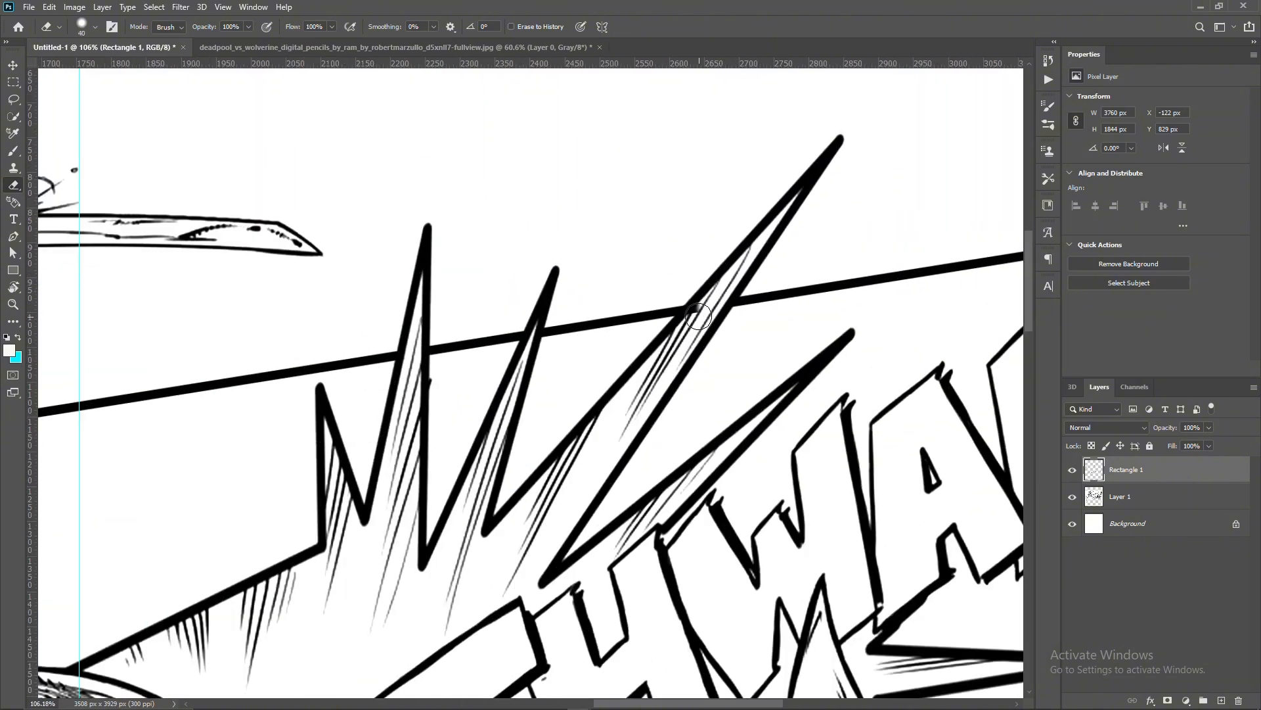
key(ctrl+0)
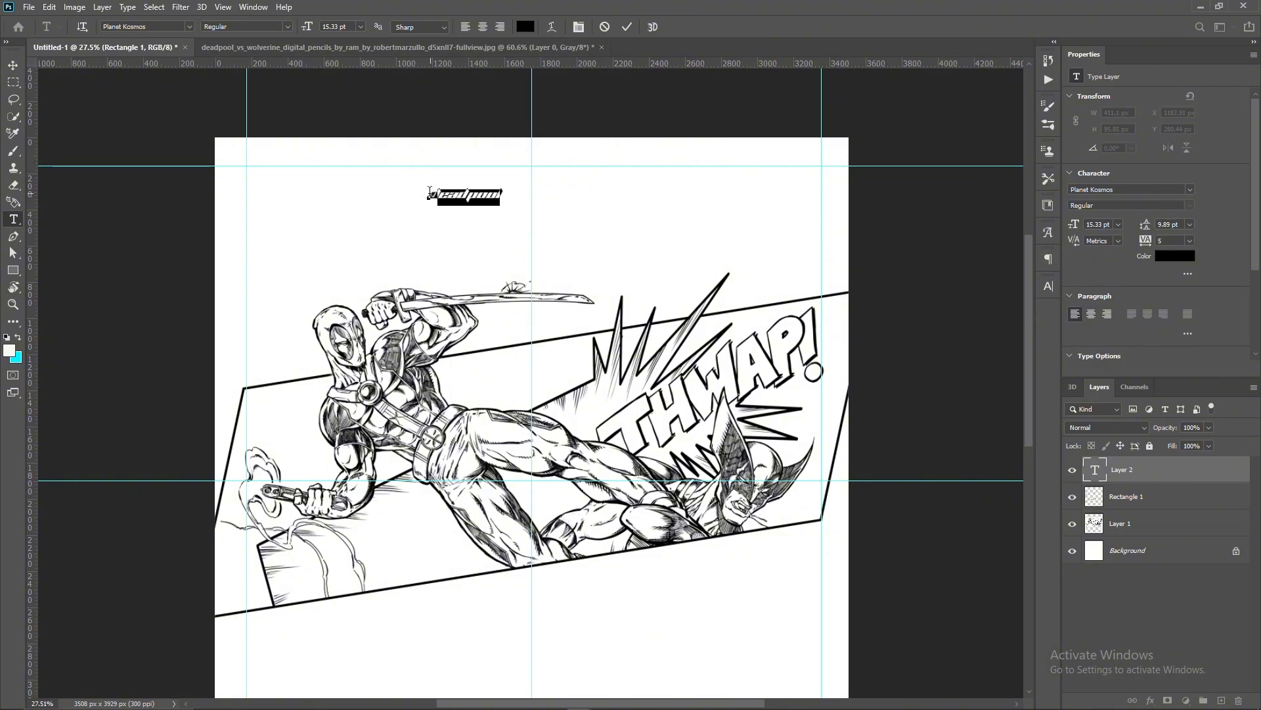
- Set the deadpool title text to 85.33 pt in the PROGRESS PERSONAL USE font
key(ctrl+a)
key(ctrl+alt+shift+period)
key(ctrl+alt+shift+period)
key(ctrl+alt+shift+period)
key(ctrl+alt+shift+period)
key(ctrl+alt+shift+period)
key(ctrl+alt+shift+period)
key(ctrl+alt+shift+period)
click(190, 27)
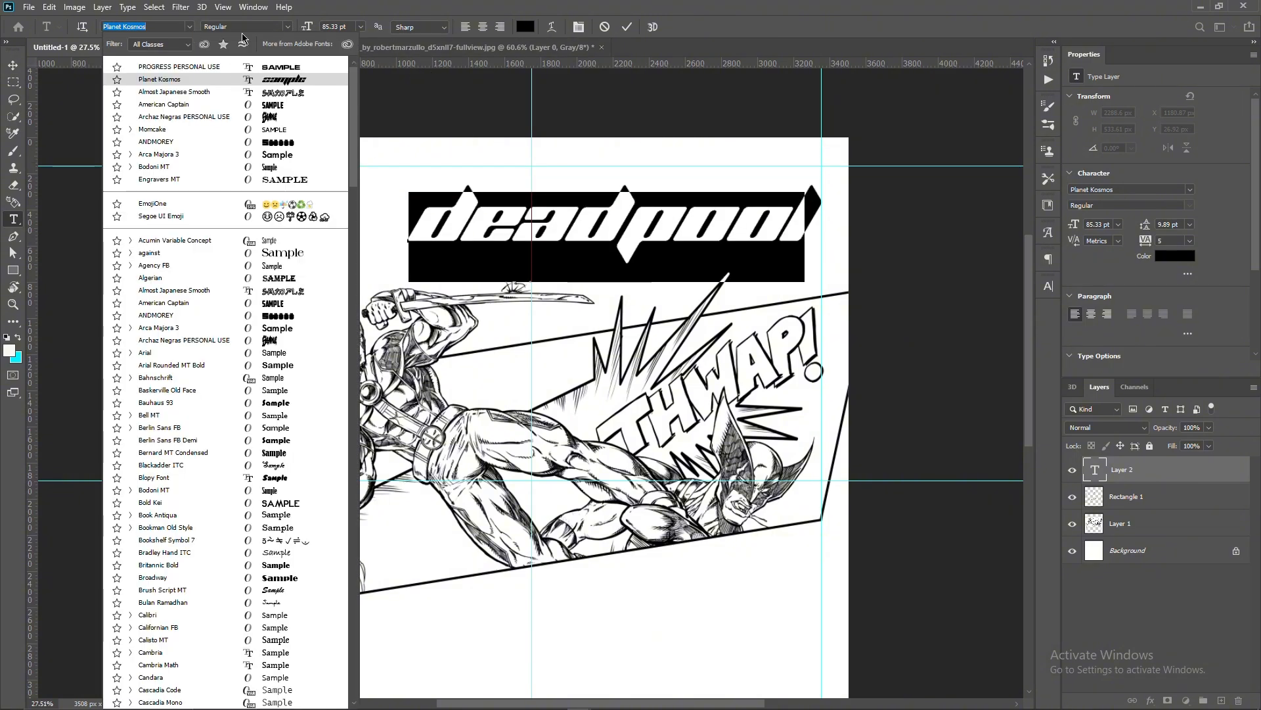
click(224, 61)
click(627, 27)
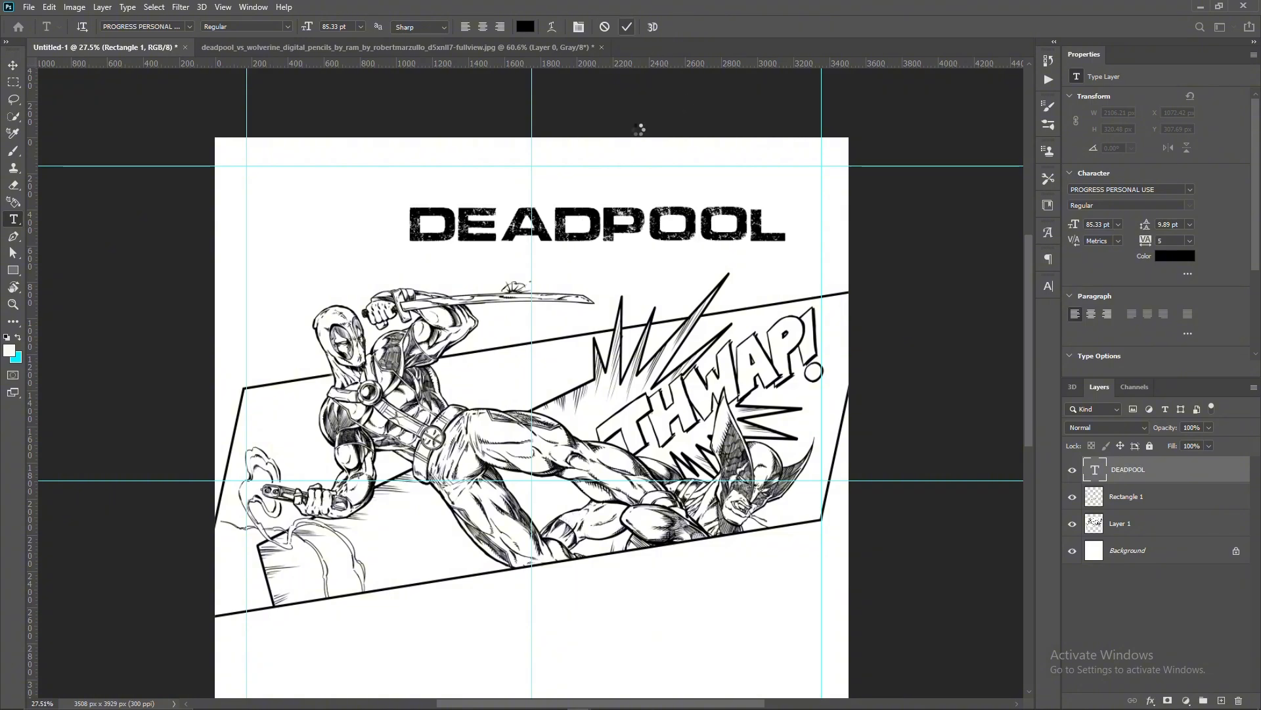
- Scale the title to about 151% so it spans the side margin guides, and move it up near the top guide
key(ctrl+t)
drag(409, 222, 246, 222)
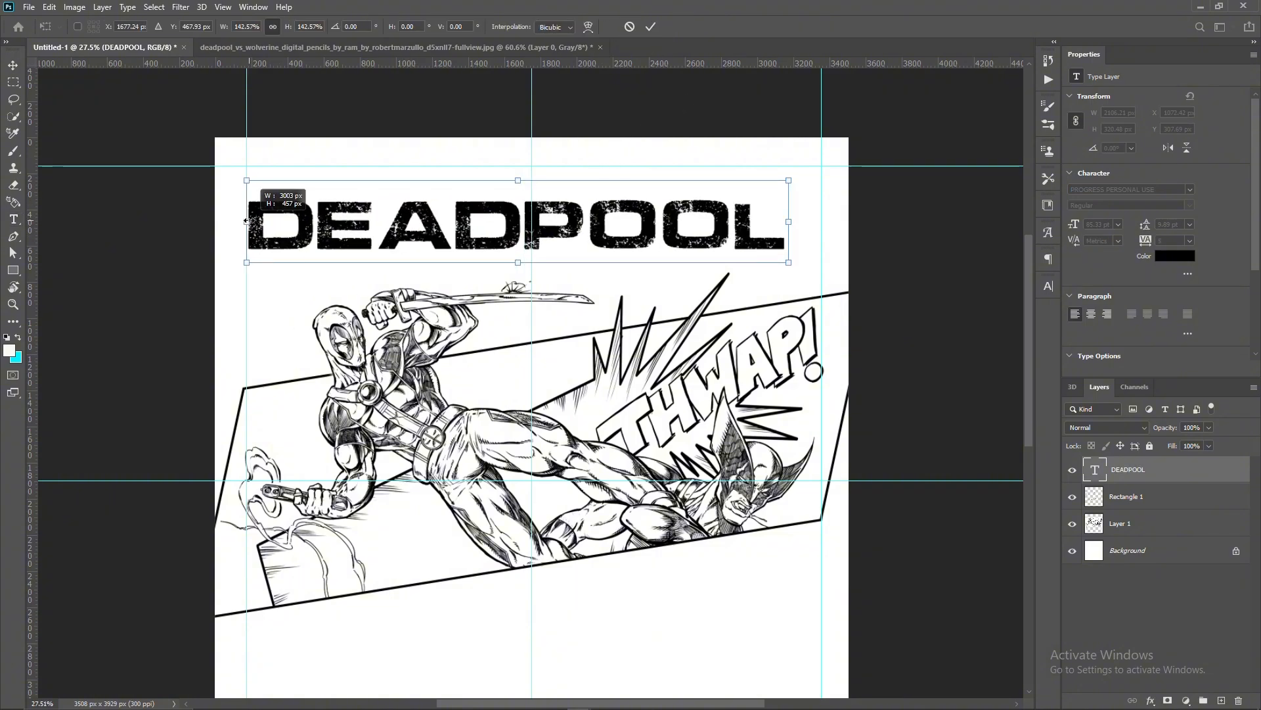
drag(795, 224, 823, 224)
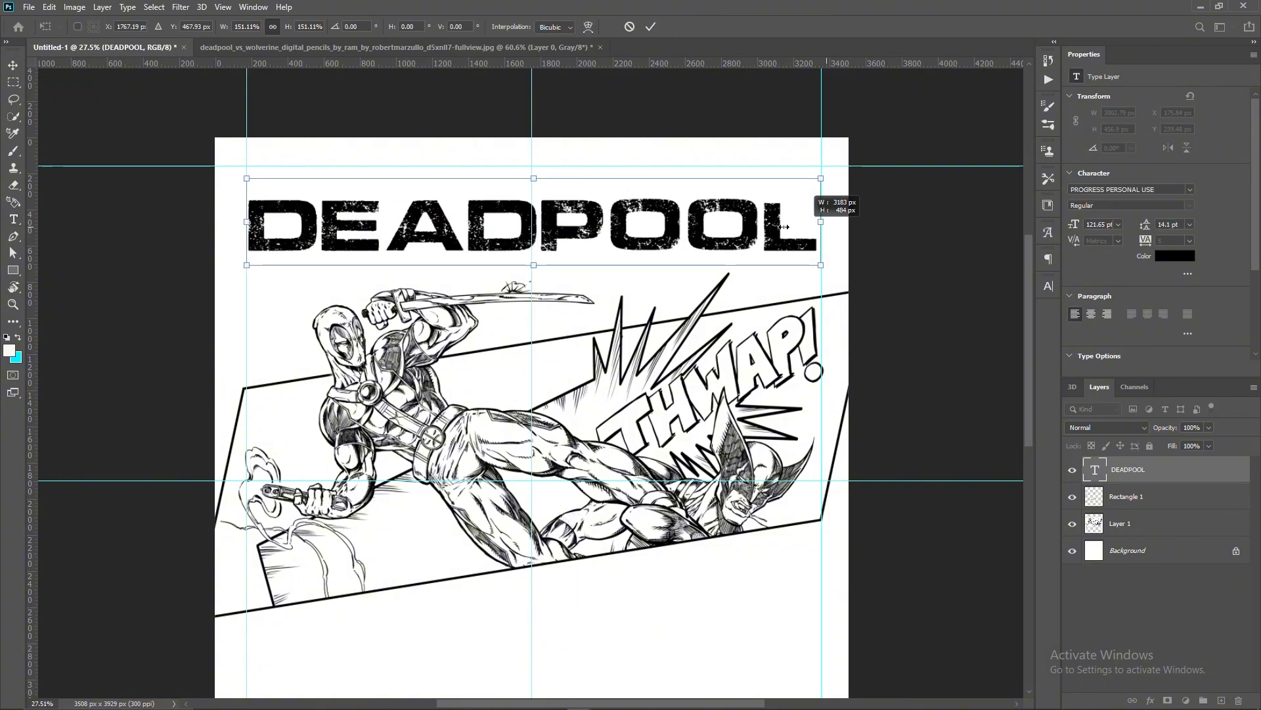
drag(708, 235, 708, 204)
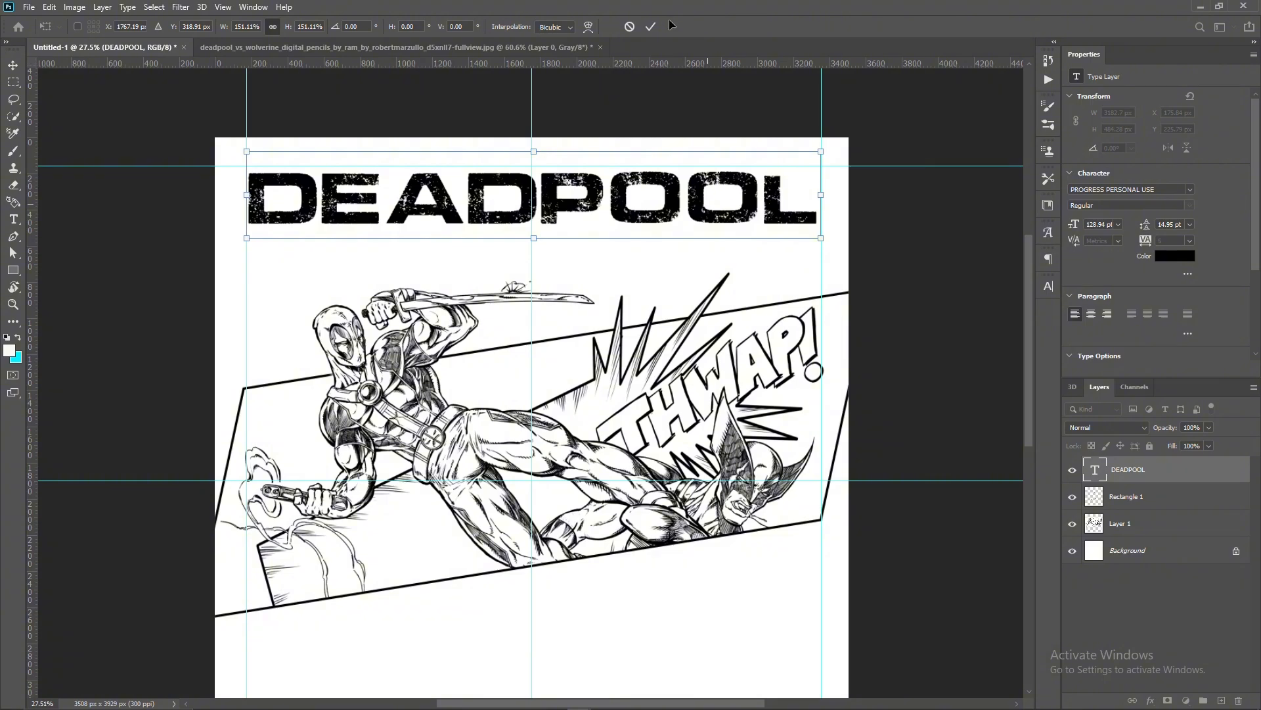
click(650, 26)
key(v)
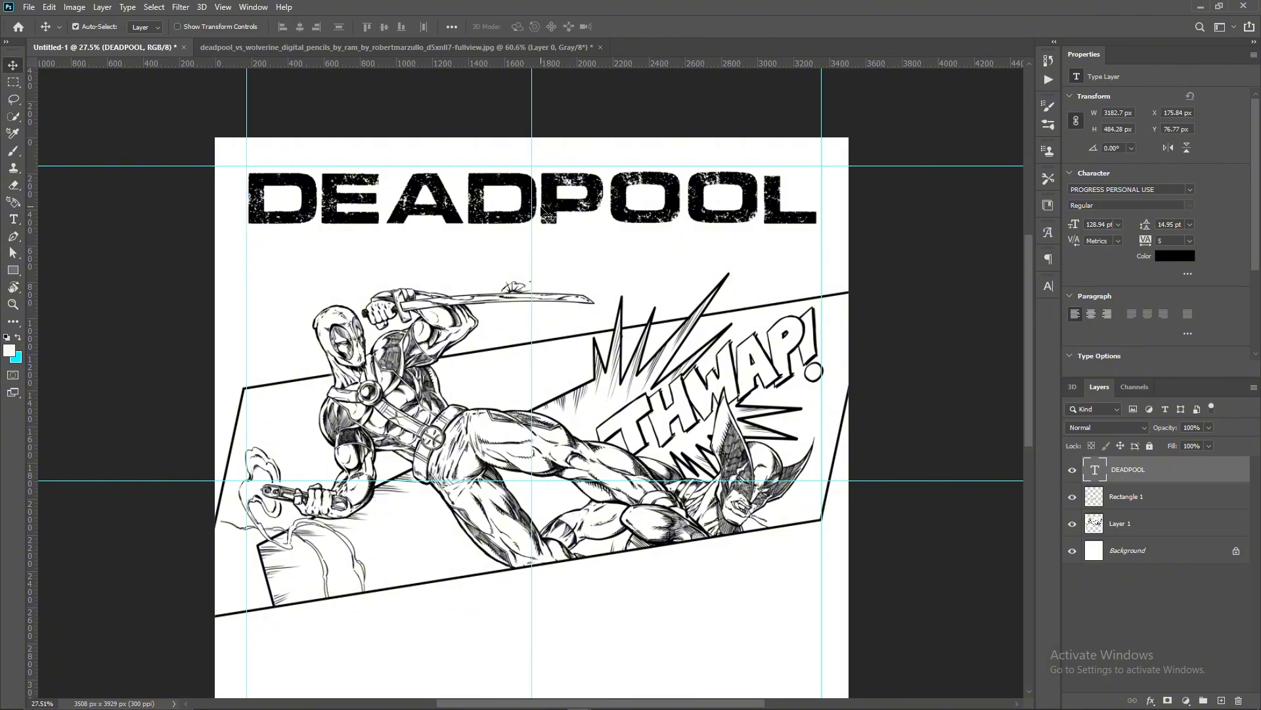
- Duplicate the DEADPOOL title downward and style the copy with 0% fill opacity and a 6 px black outside stroke
drag(618, 219, 618, 253)
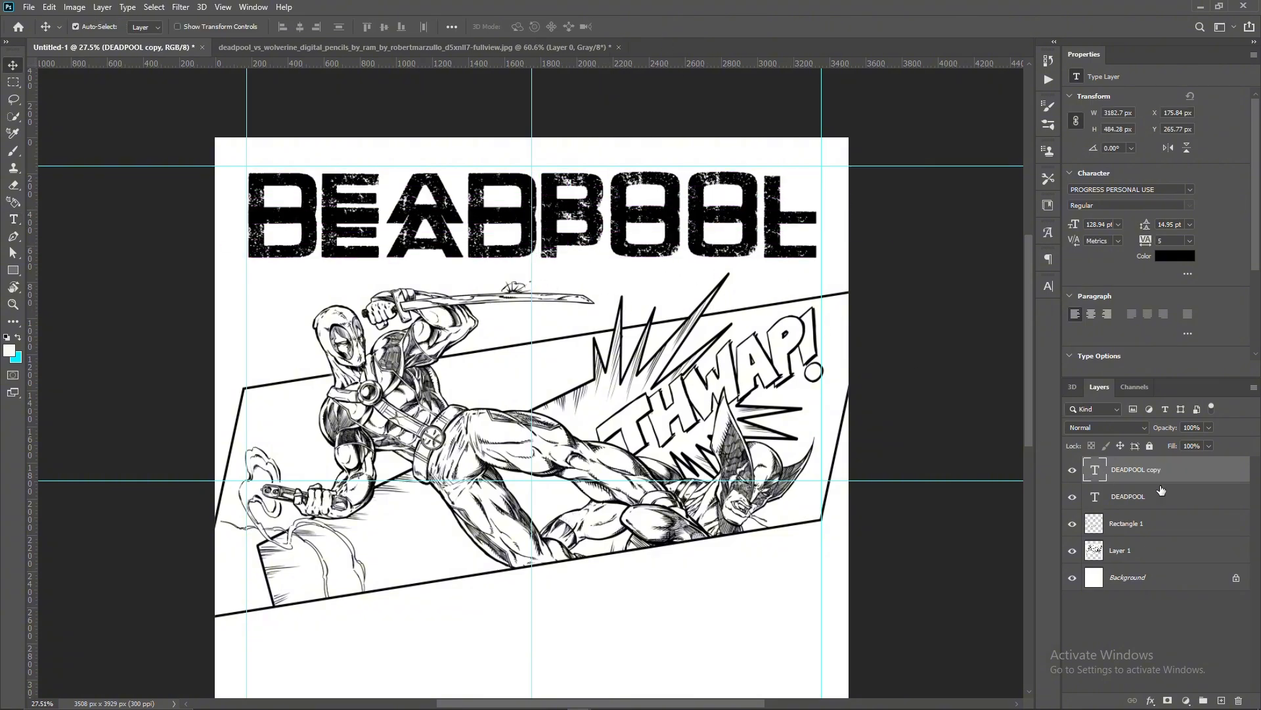
double_click(1170, 479)
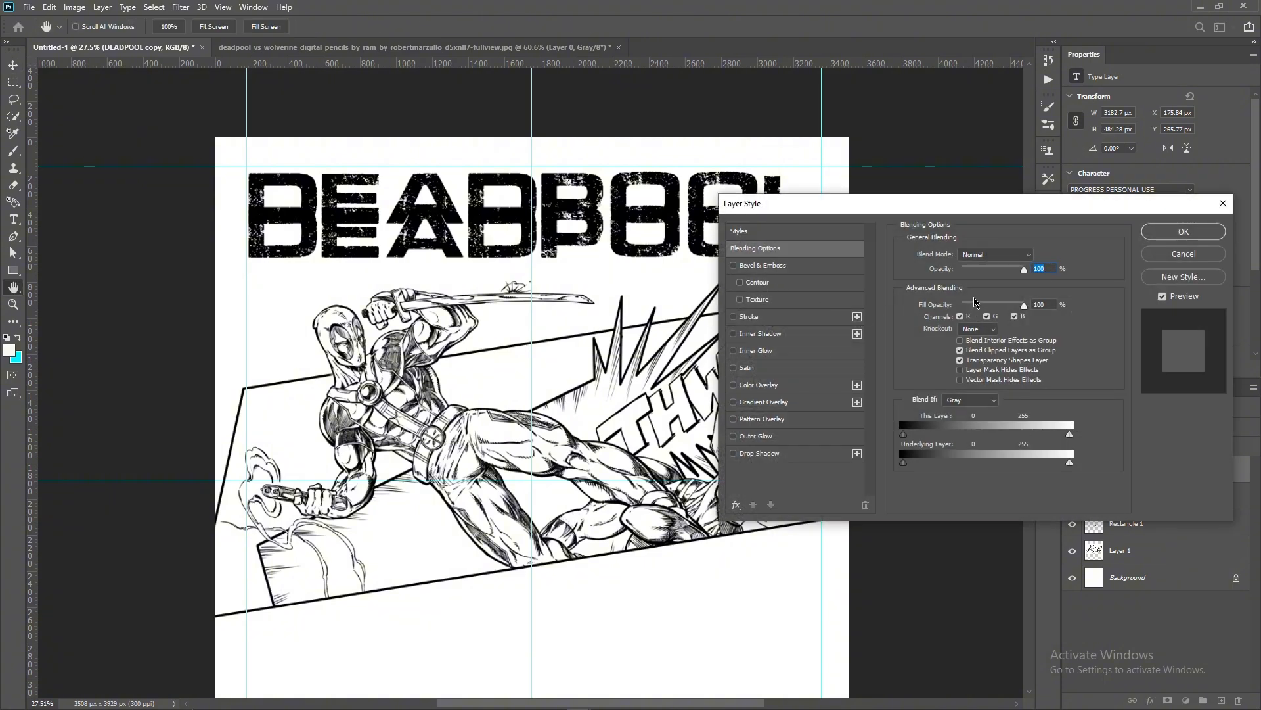
drag(974, 303, 820, 289)
click(760, 316)
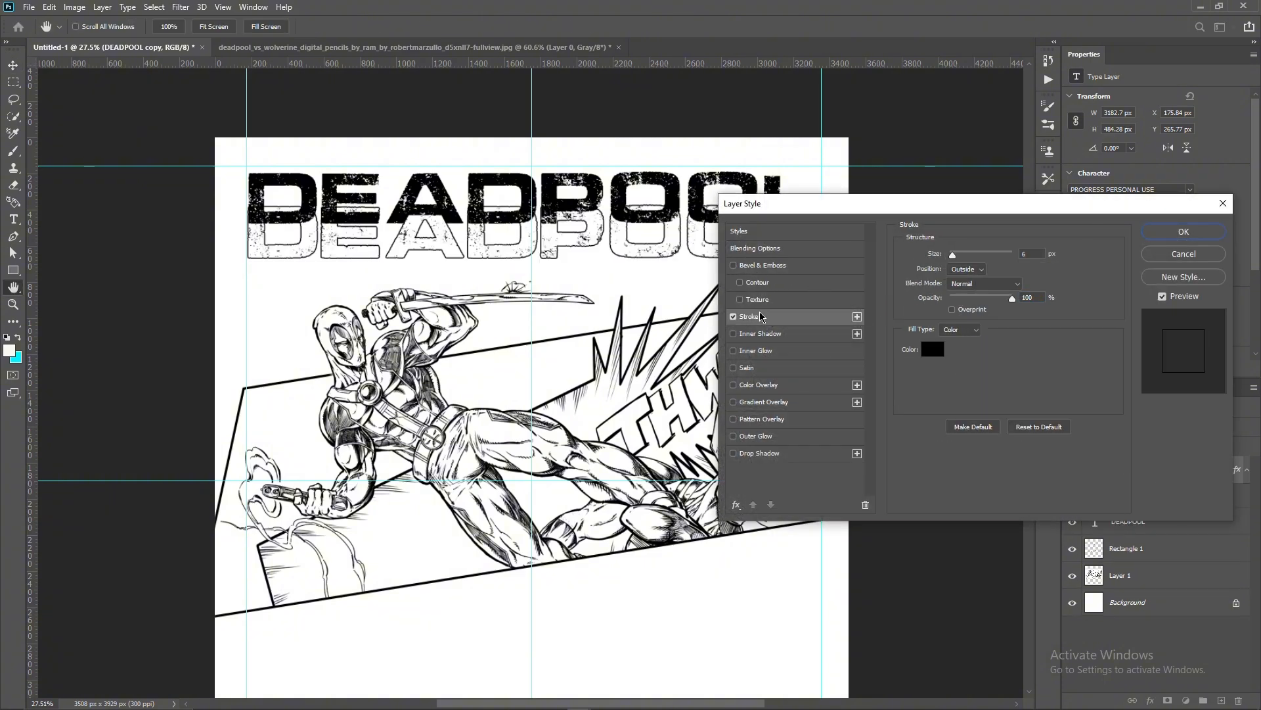
click(1197, 232)
- Move the outlined title copy to about X 186 px, Y 95 px so it sits slightly offset from the solid title
scroll(576, 235, up, 3)
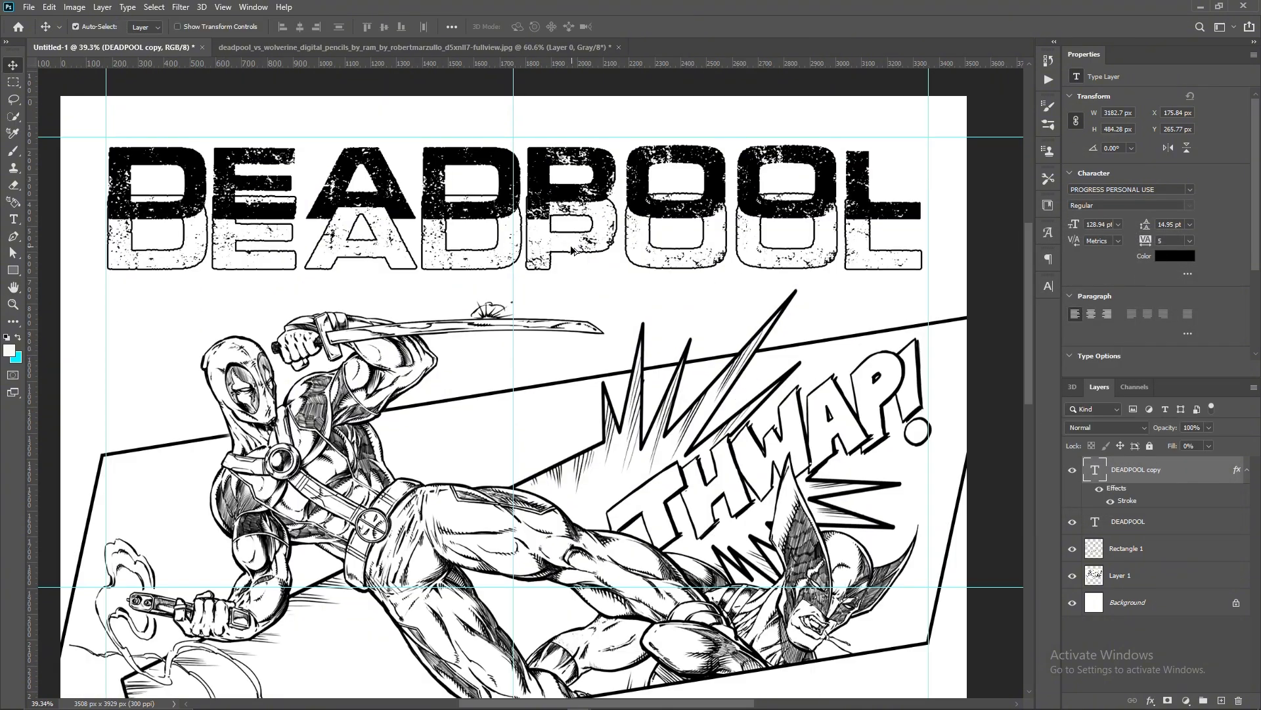
scroll(394, 253, down, 1)
drag(397, 270, 412, 211)
scroll(406, 256, left, 2)
scroll(406, 254, up, 4)
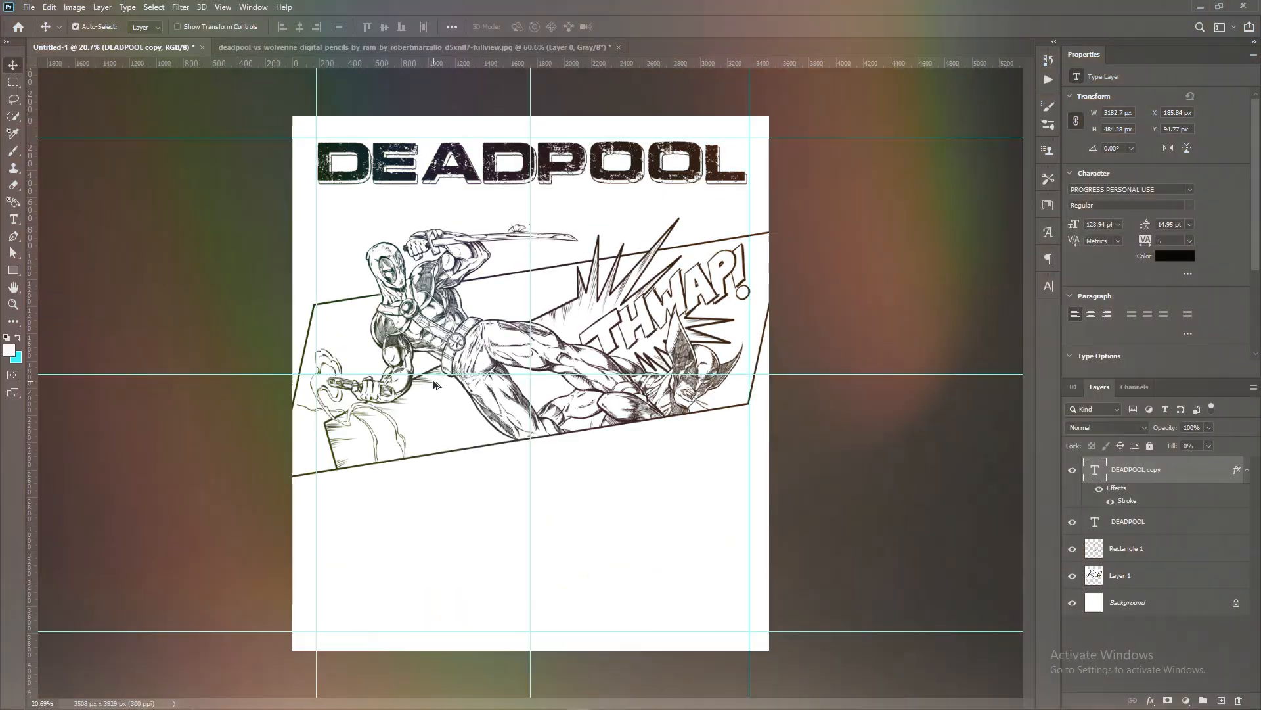
scroll(432, 380, up, 1)
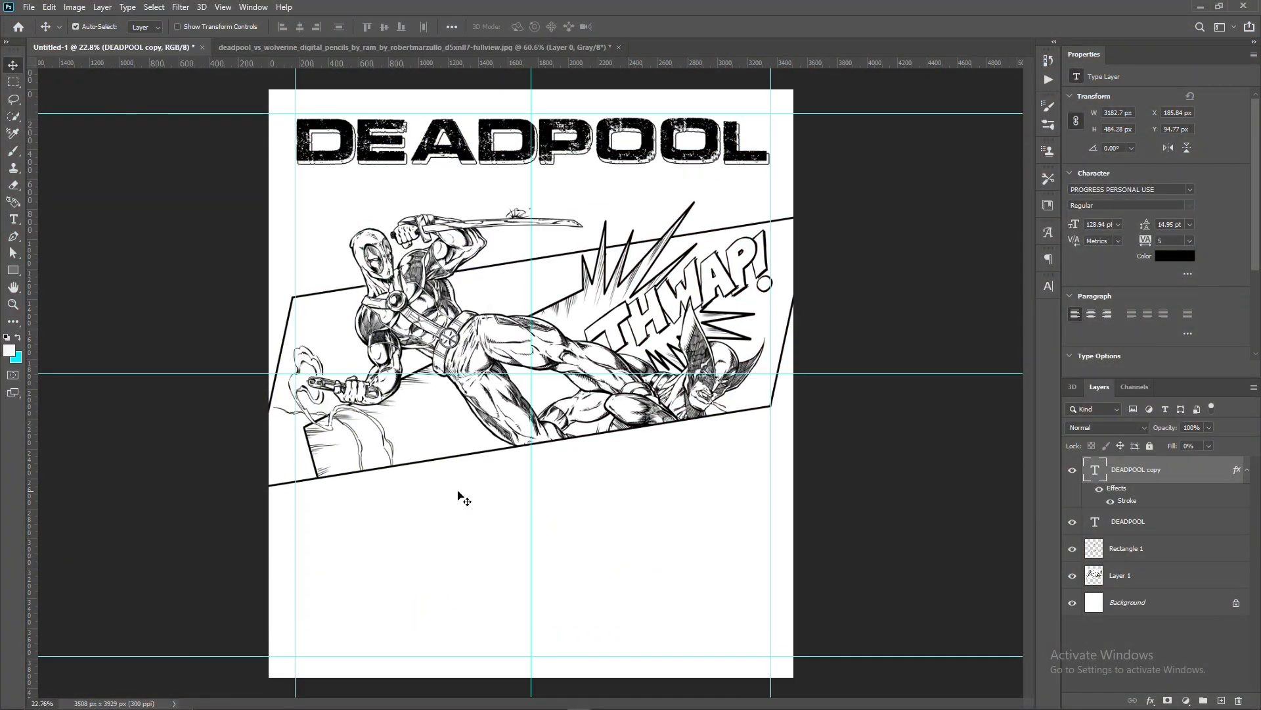
- Draw a 1579 x 1134 px outlined rectangle below the slanted panel, from the left margin guide to the center and bottom guides
scroll(427, 460, up, 1)
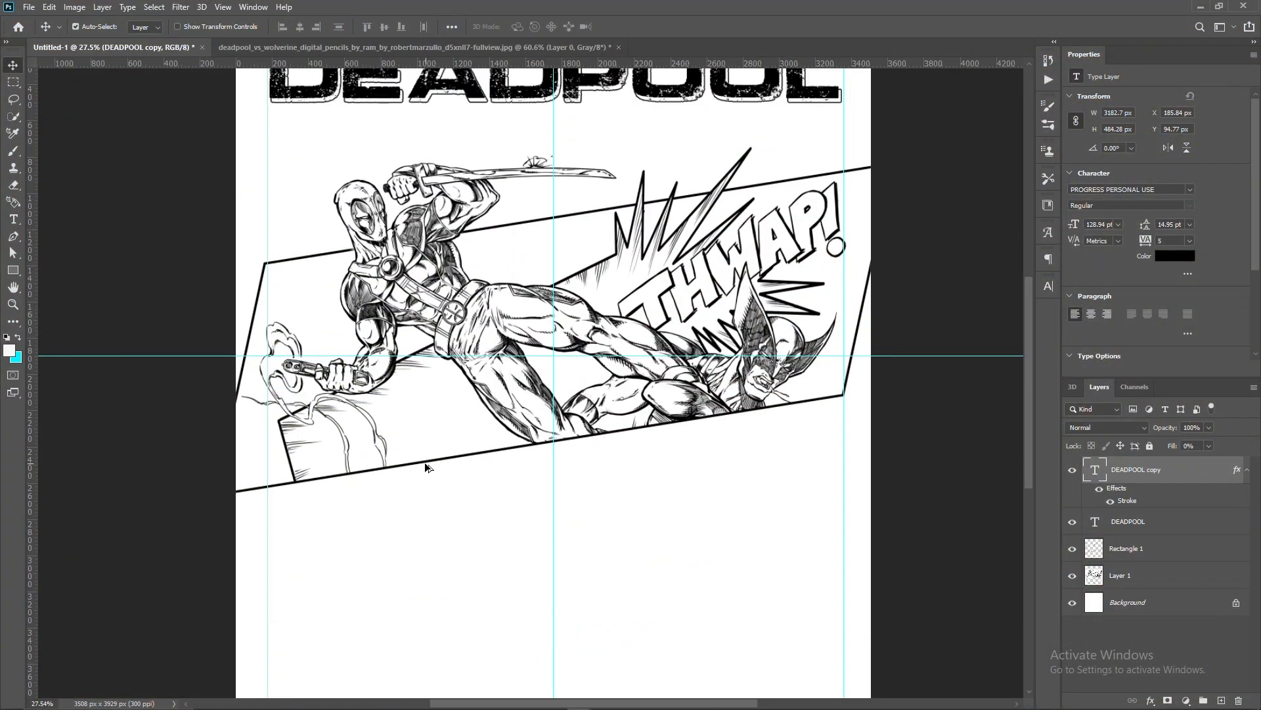
scroll(431, 467, down, 3)
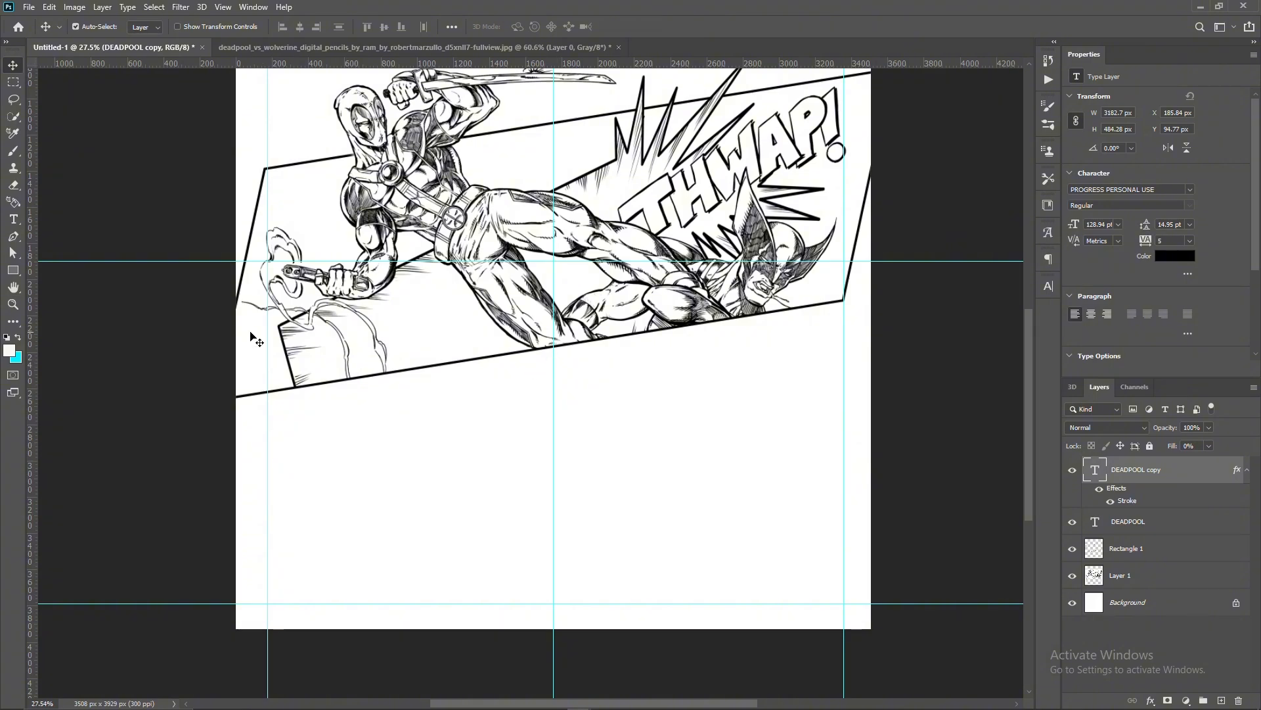
click(12, 268)
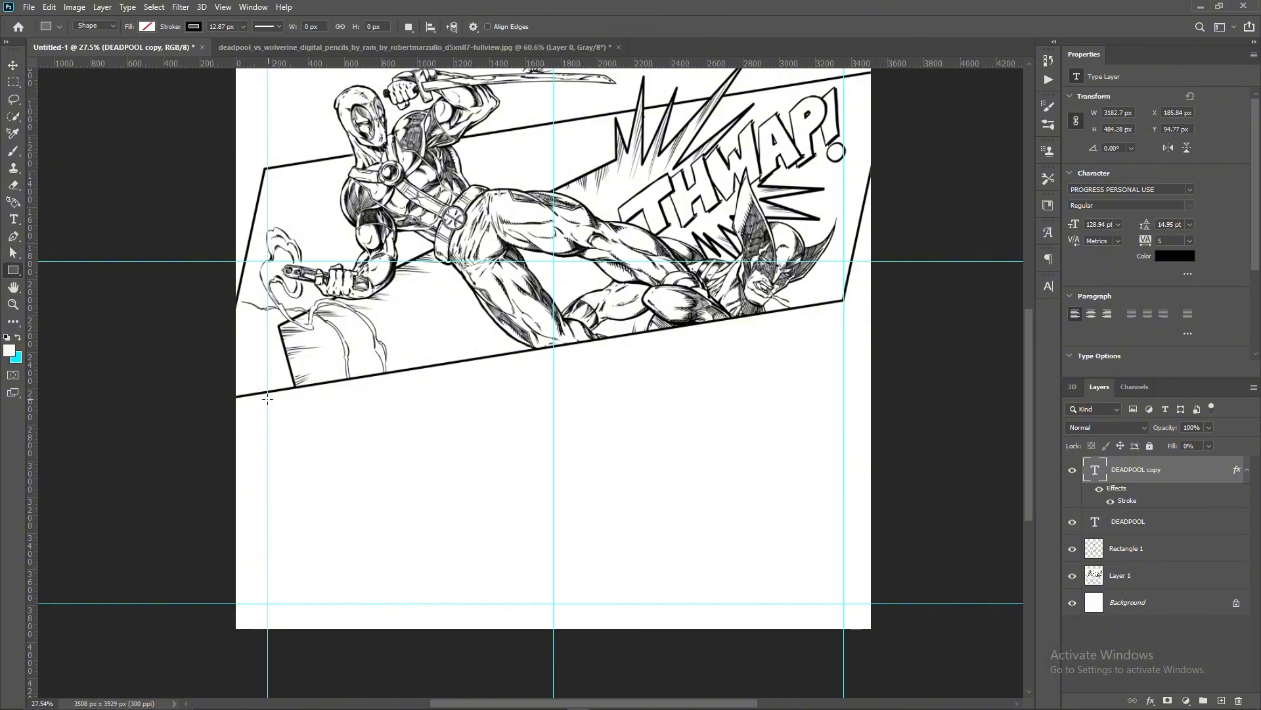
drag(281, 407, 555, 608)
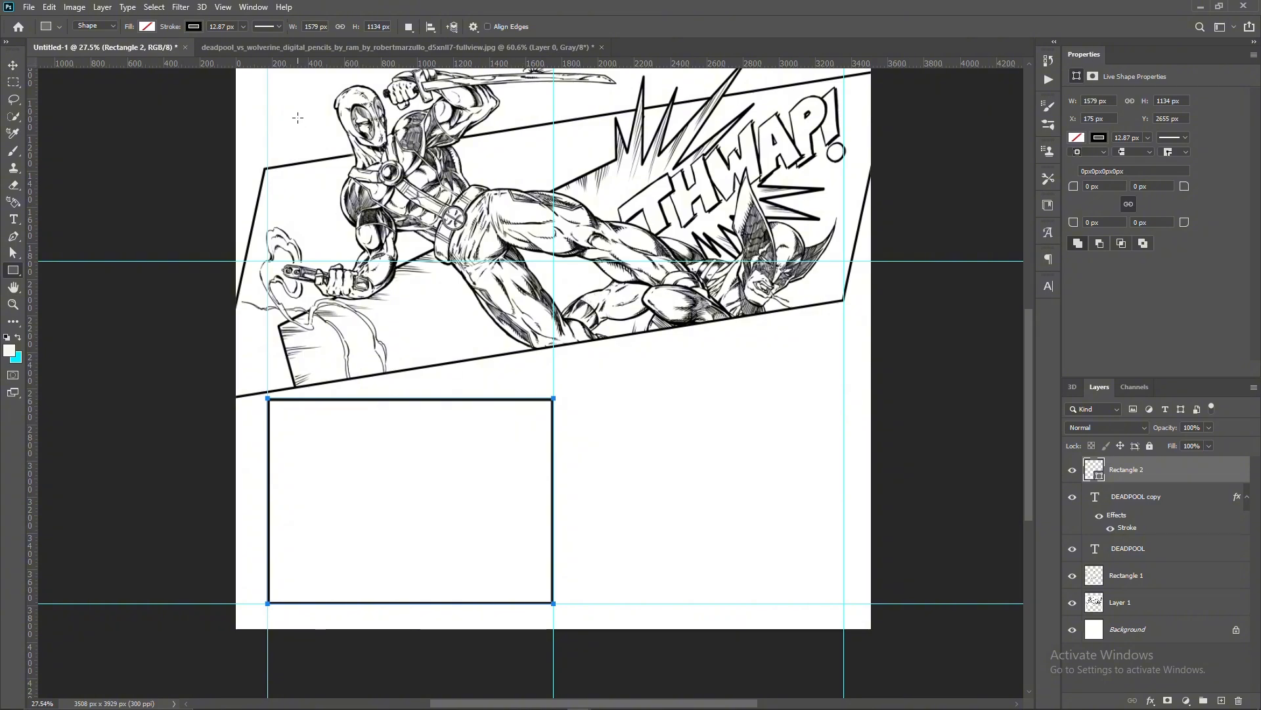
- Reshape the new rectangle by raising its upper right corner so its top edge runs parallel to the slanted panel's lower edge
key(ctrl+t)
drag(554, 399, 553, 346)
drag(269, 398, 268, 390)
drag(410, 370, 411, 379)
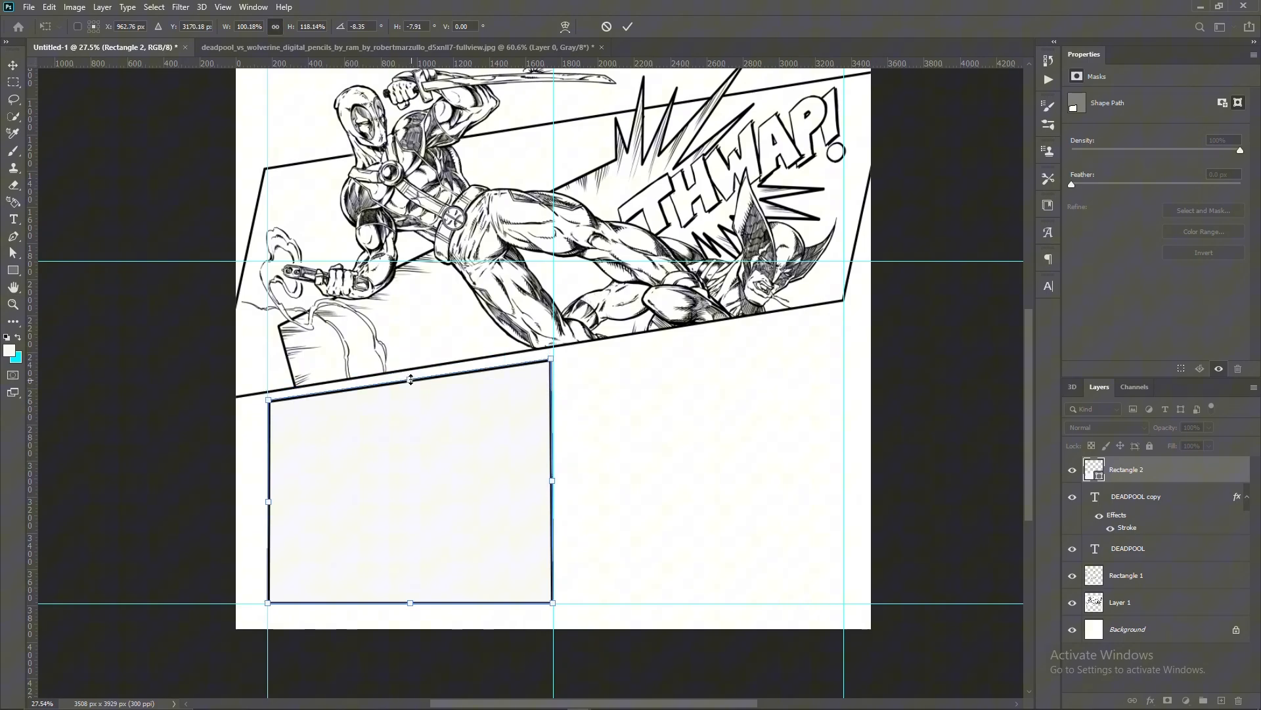
click(627, 27)
click(578, 266)
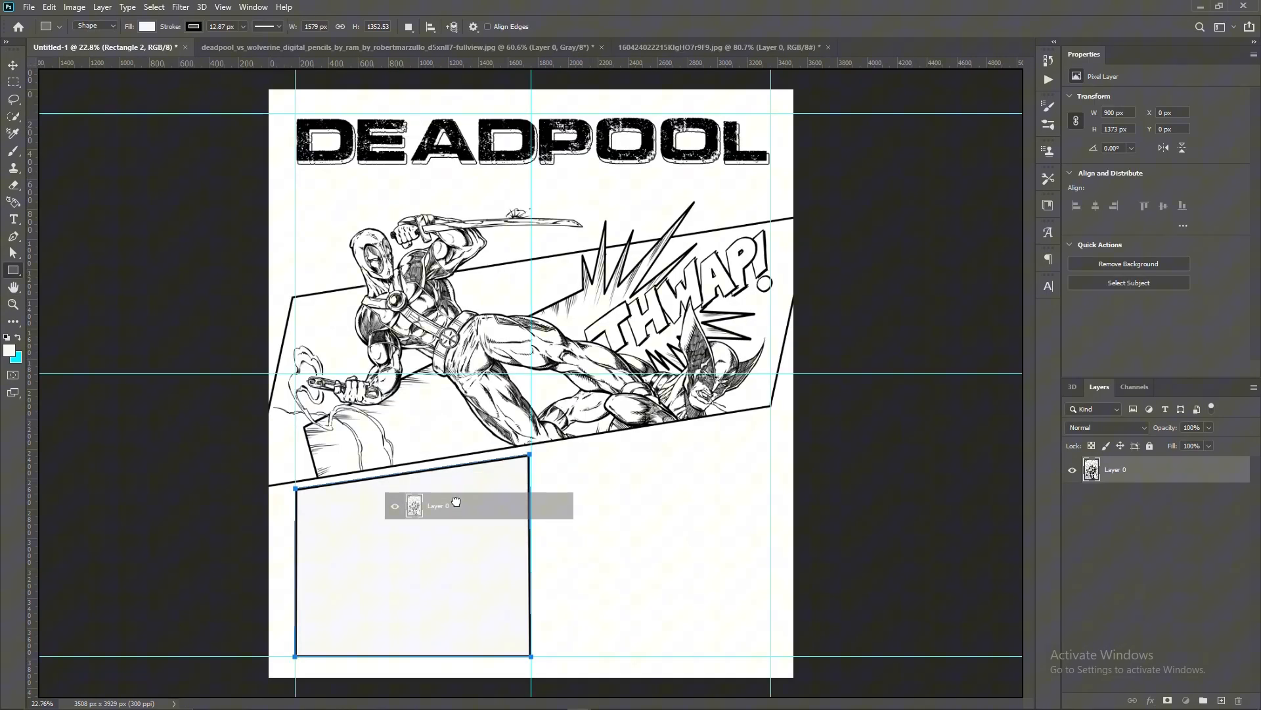
- Scale the drawing of Wolverine carrying Deadpool to 177%, place it over the lower-left panel and clip it to that panel
drag(408, 501, 533, 526)
key(ctrl+t)
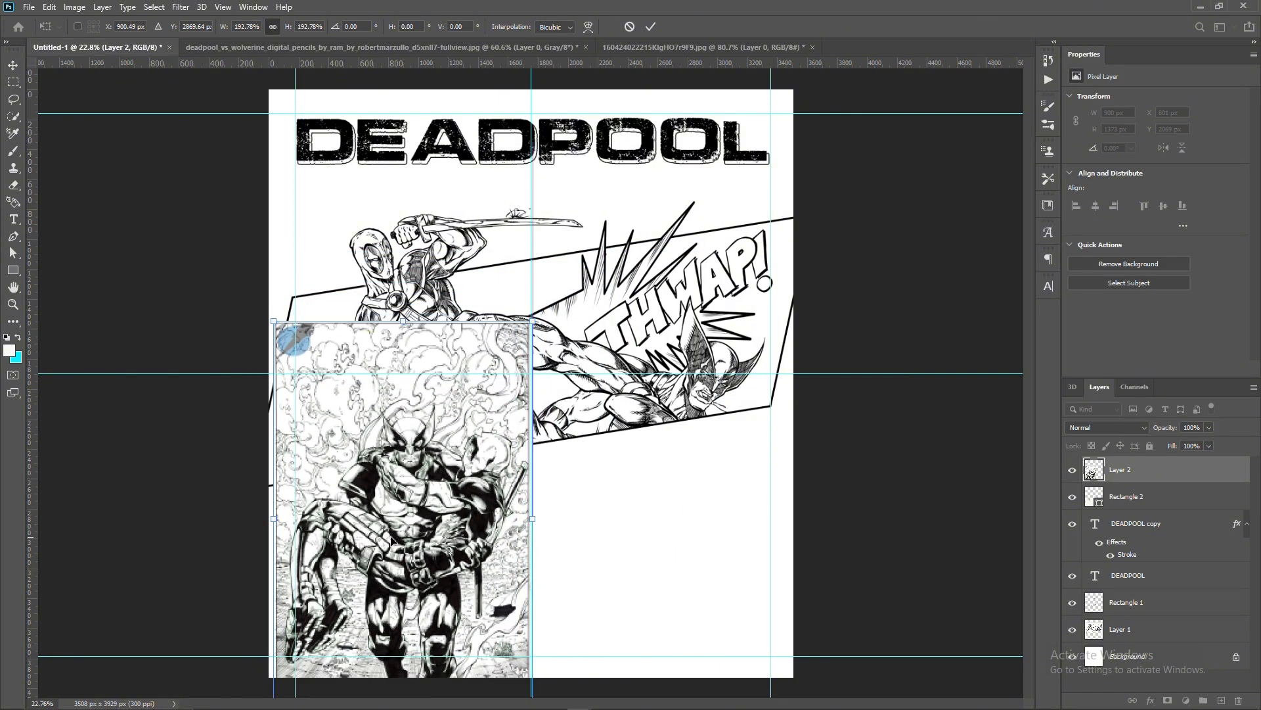
drag(280, 521, 296, 520)
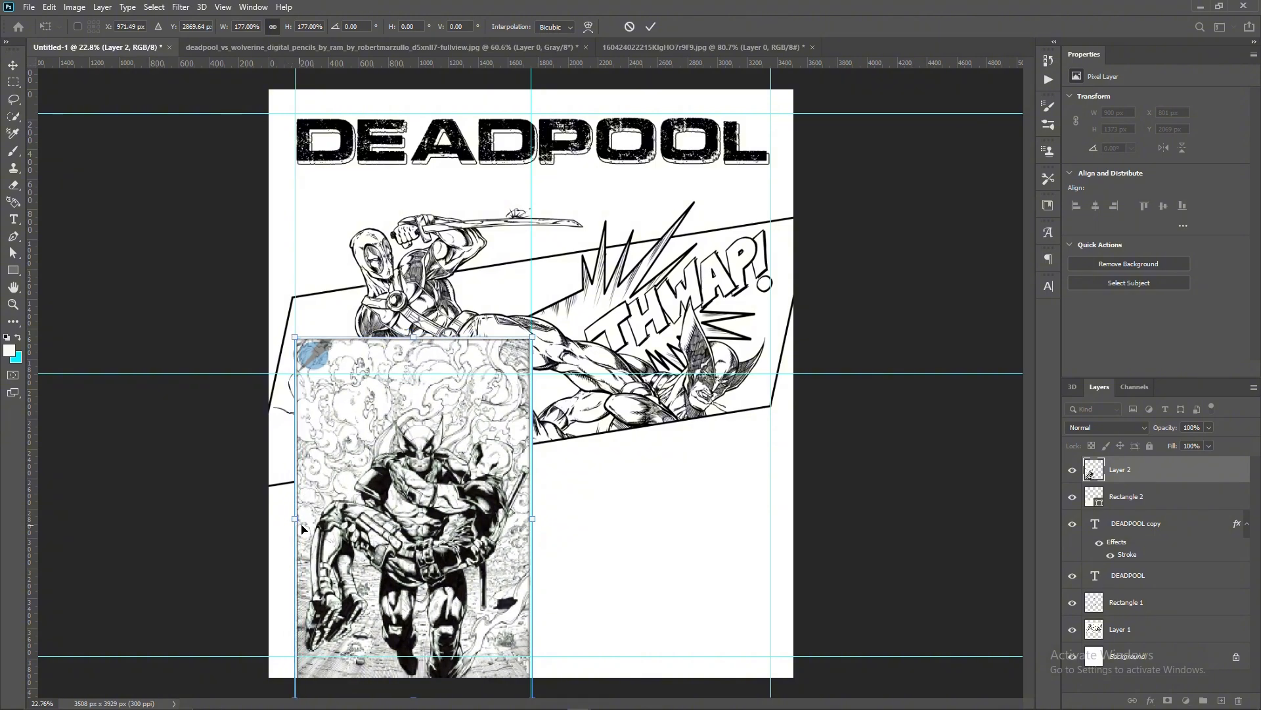
drag(395, 511, 398, 500)
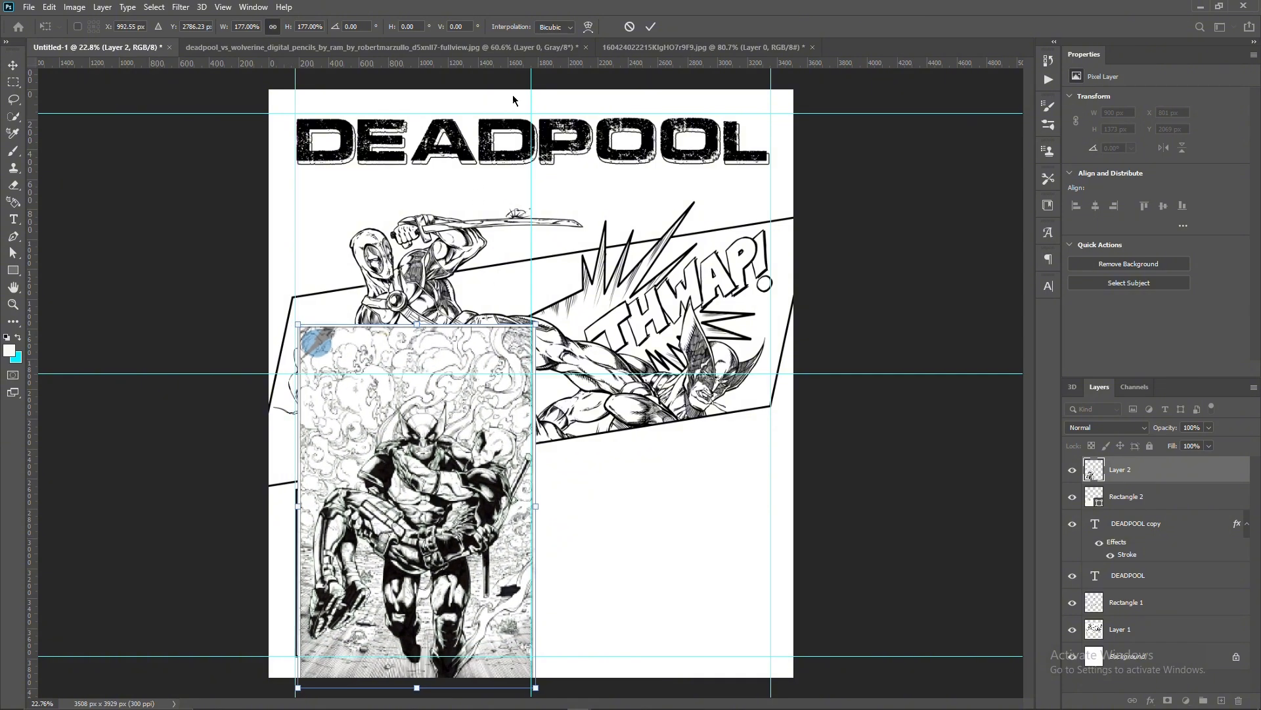
click(651, 27)
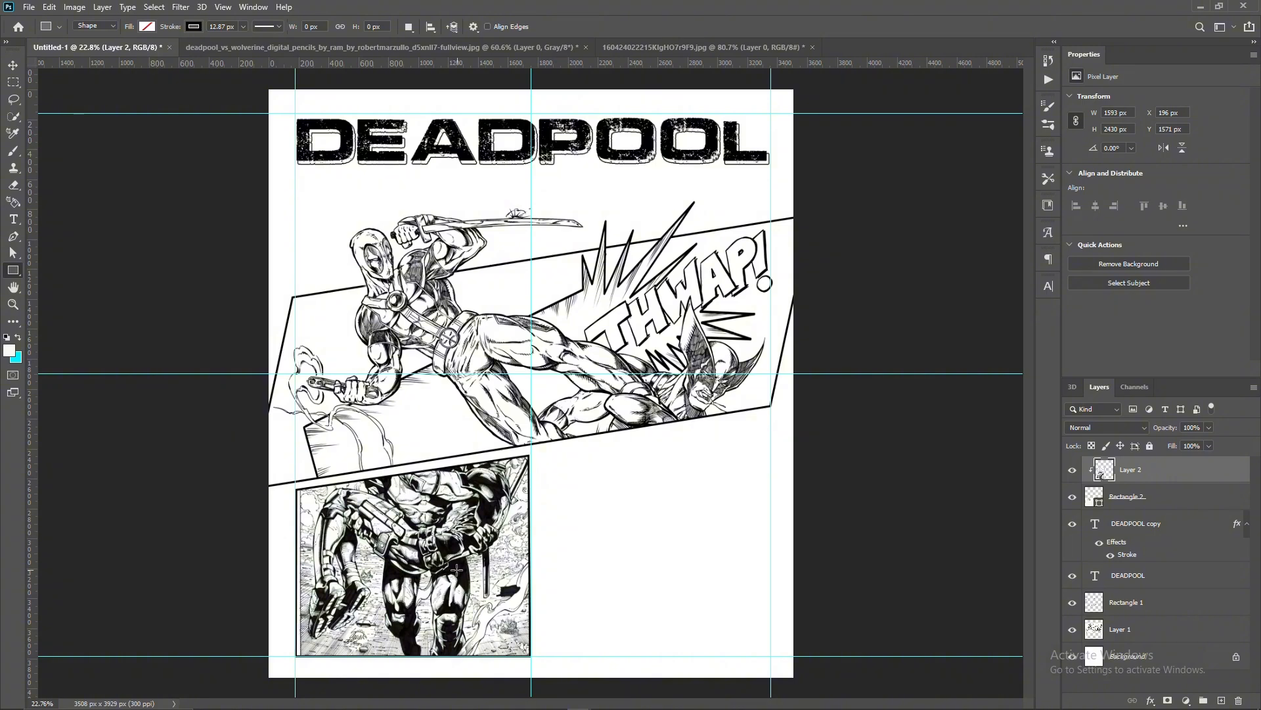
- Shrink the clipped drawing slightly and move it down so both characters' heads fit inside the lower-left panel
key(v)
scroll(512, 552, down, 1)
scroll(511, 551, up, 1)
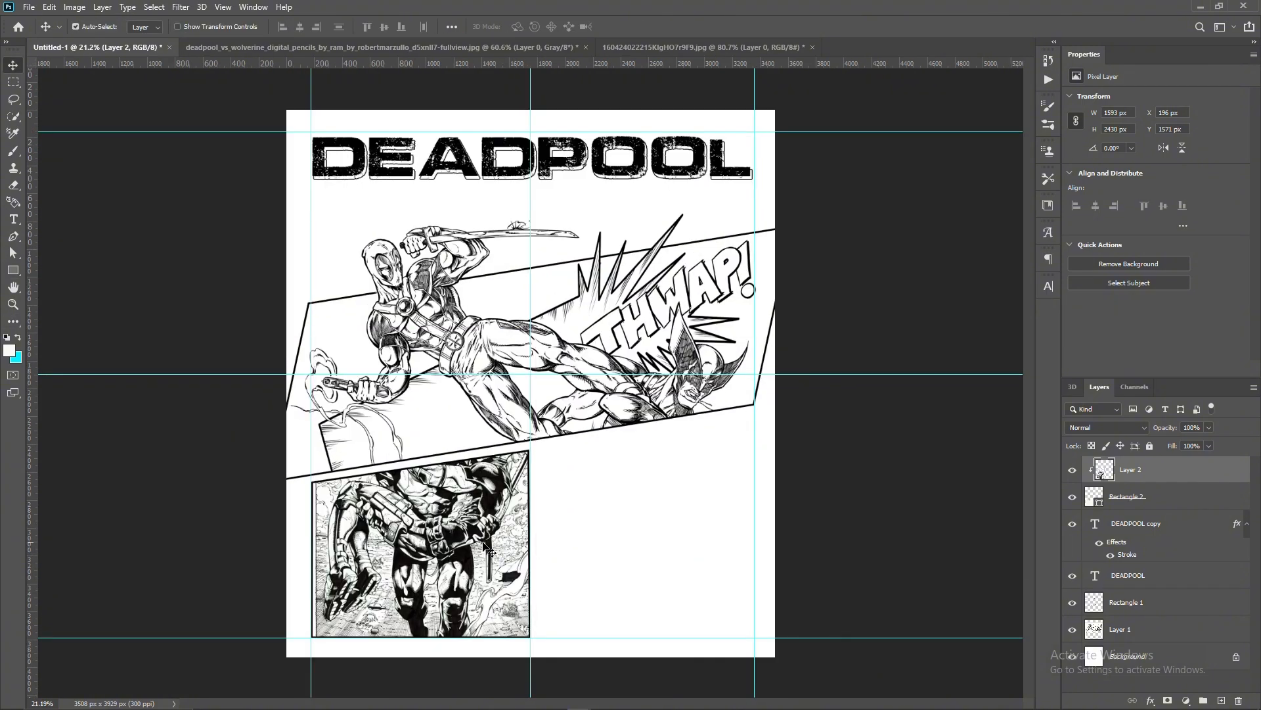
key(ctrl+t)
mouse_move(535, 498)
mouse_down()
mouse_move(555, 525)
mouse_move(533, 499)
mouse_up()
drag(428, 474, 428, 558)
- Desaturate the lower-left panel's drawing with a Hue/Saturation adjustment, setting Saturation to -100
click(74, 7)
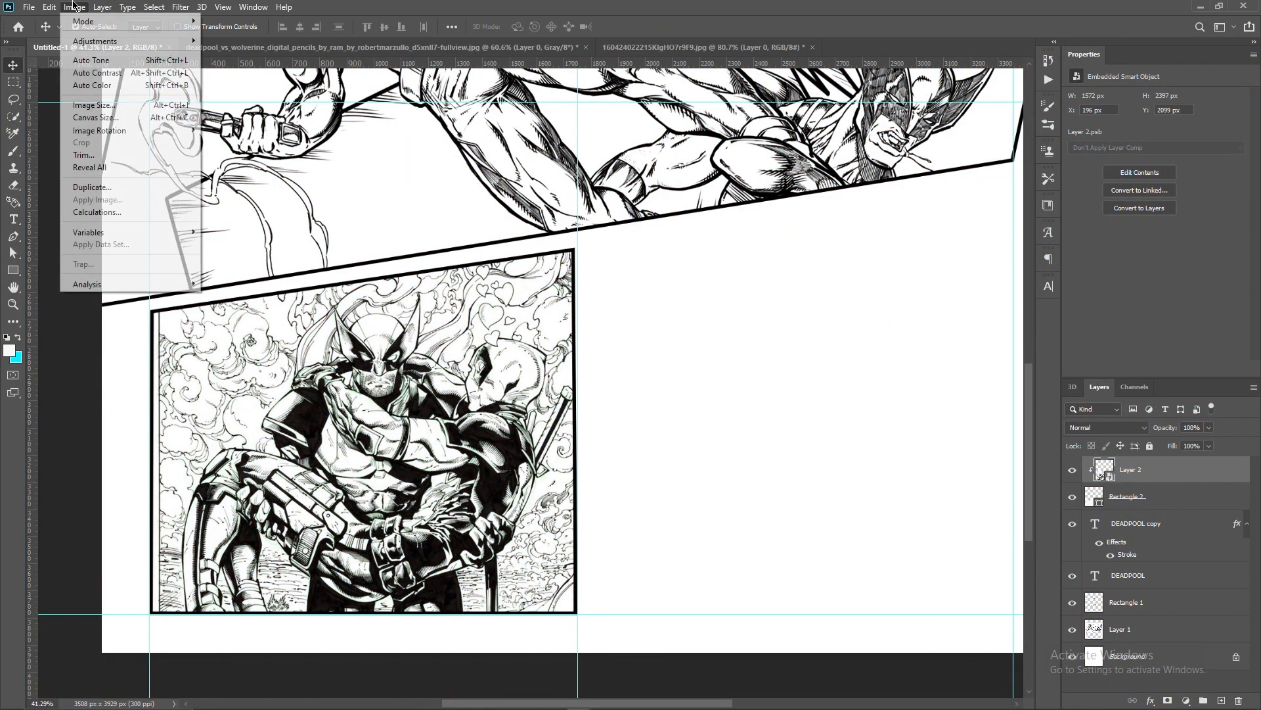
mouse_move(131, 41)
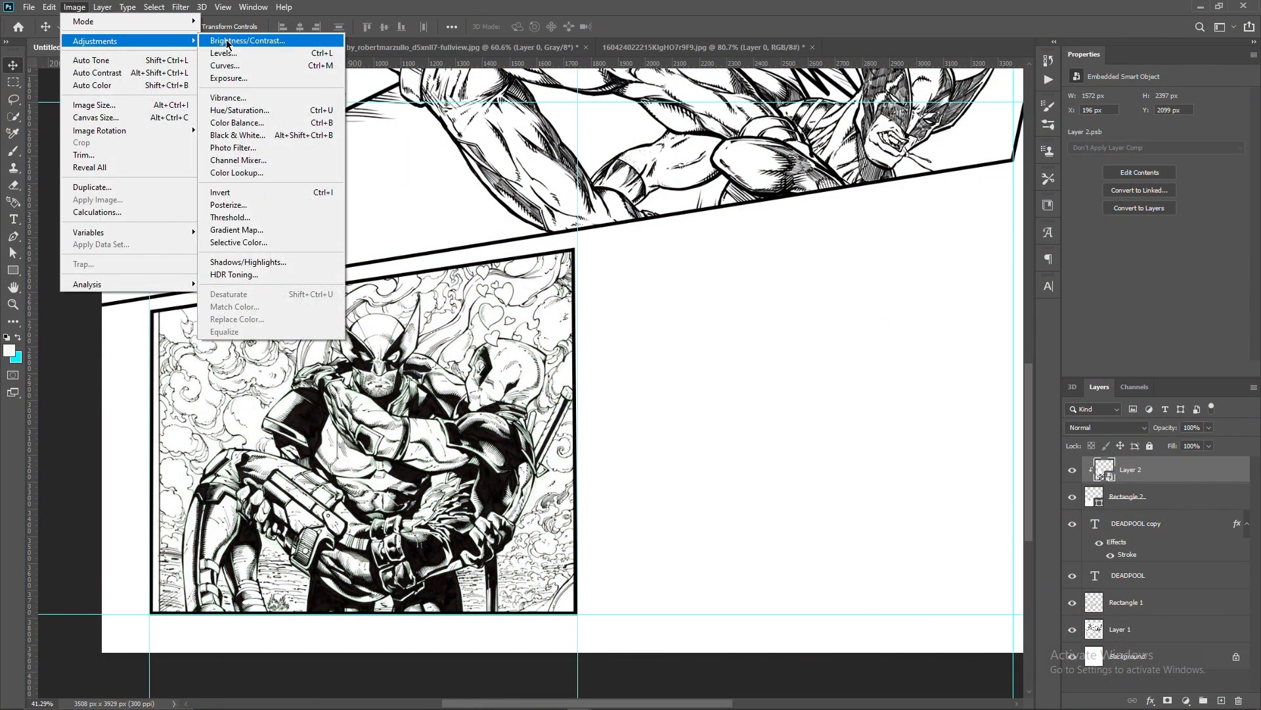
click(287, 111)
drag(639, 141, 728, 155)
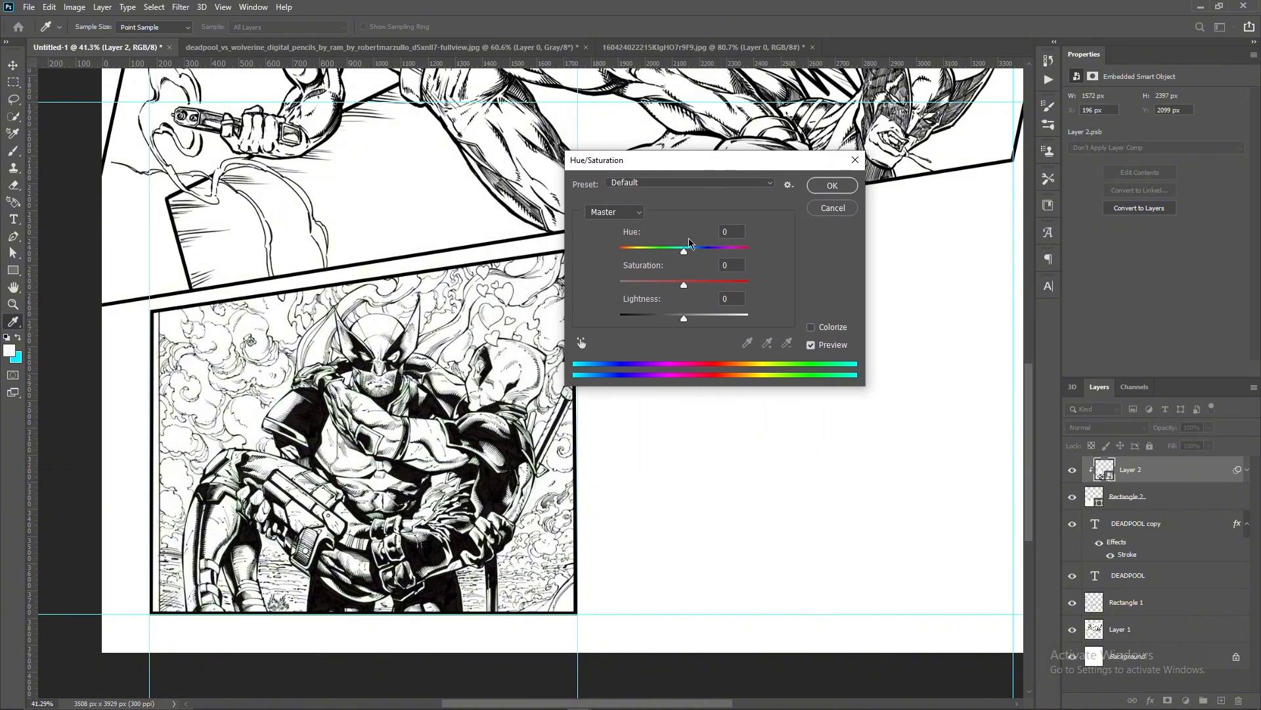
drag(678, 284, 601, 284)
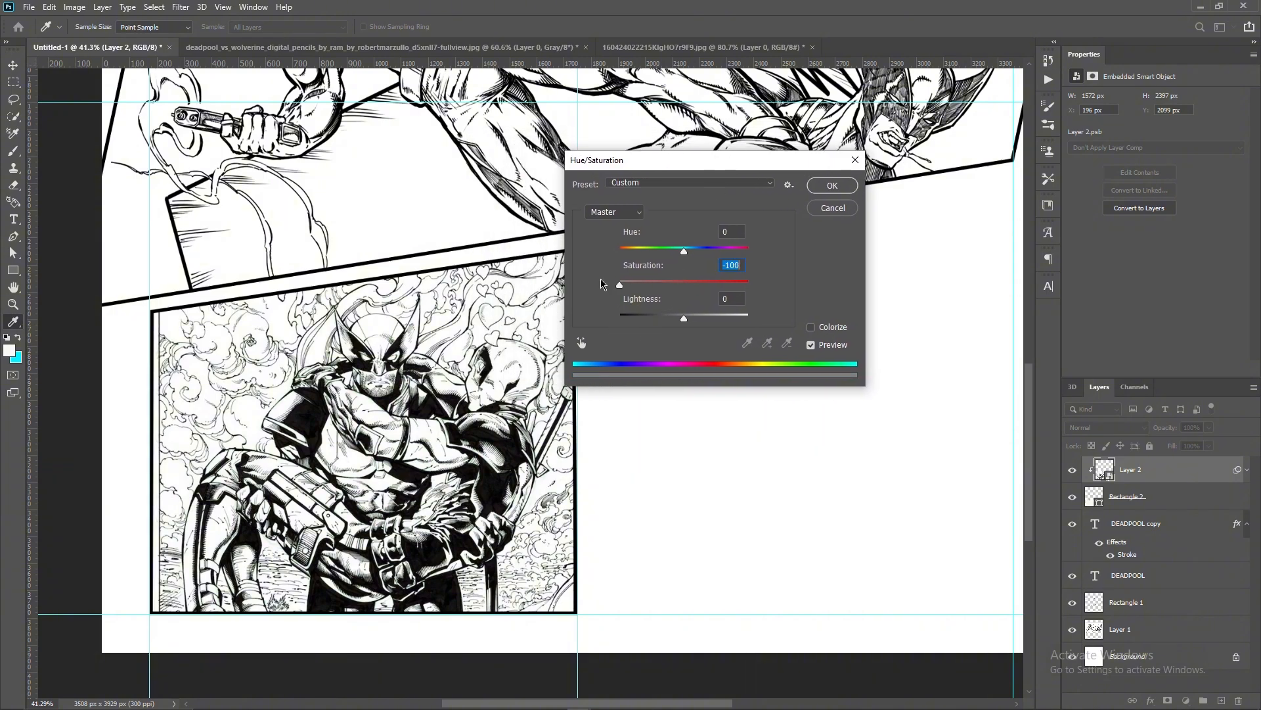
key(Return)
- Apply a Curves adjustment to the lower-left panel's drawing of Wolverine carrying Deadpool
click(74, 7)
mouse_move(124, 40)
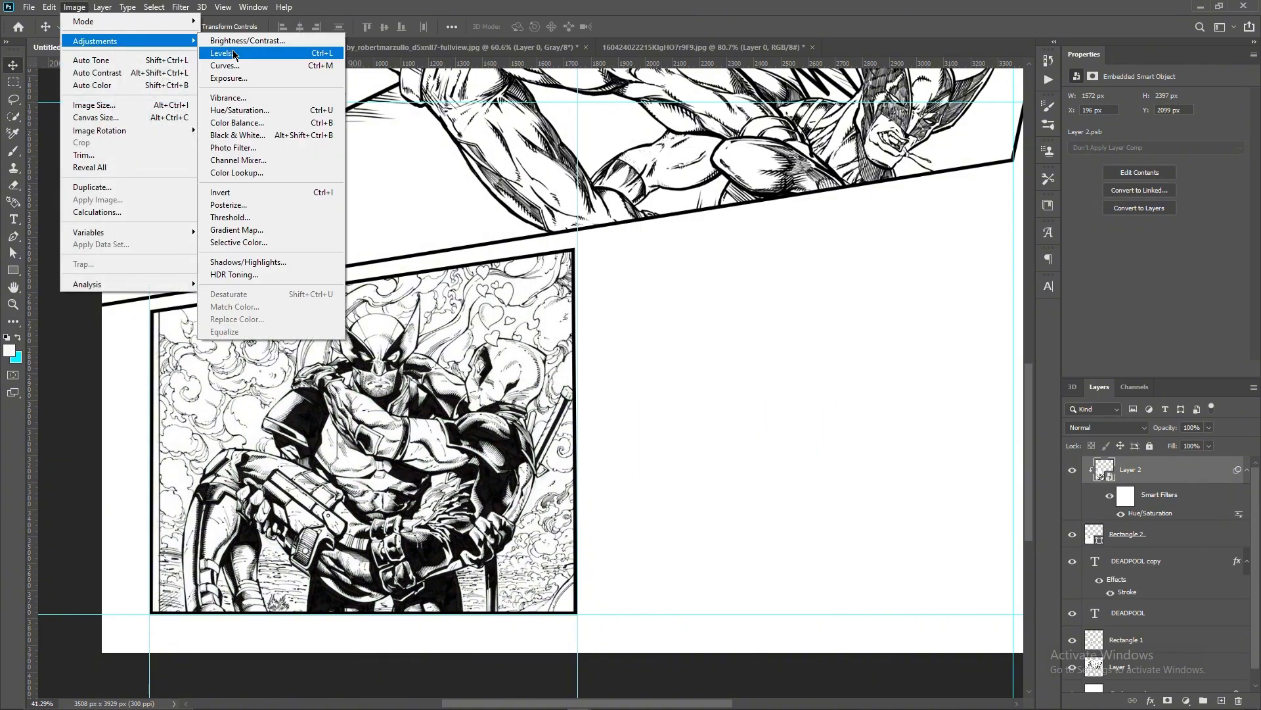
click(230, 66)
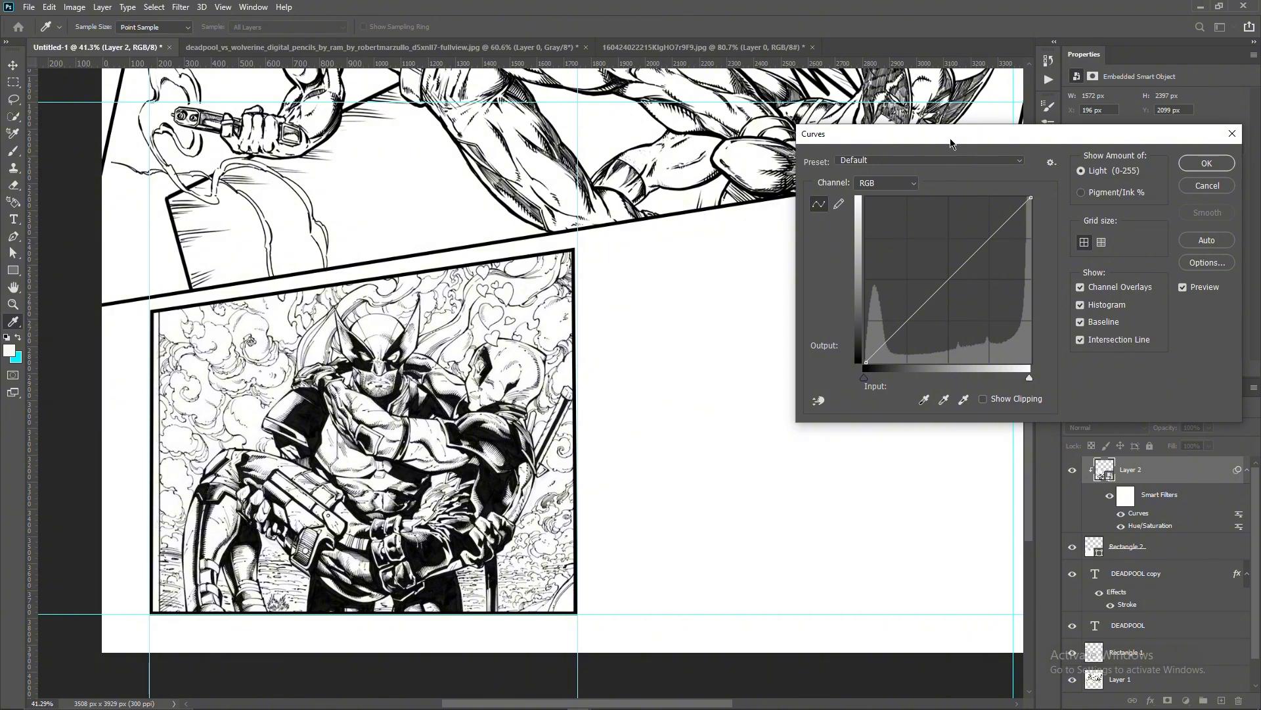
drag(950, 143, 731, 182)
mouse_move(727, 321)
mouse_down()
mouse_move(726, 336)
mouse_move(727, 322)
mouse_up()
key(Return)
key(ctrl+0)
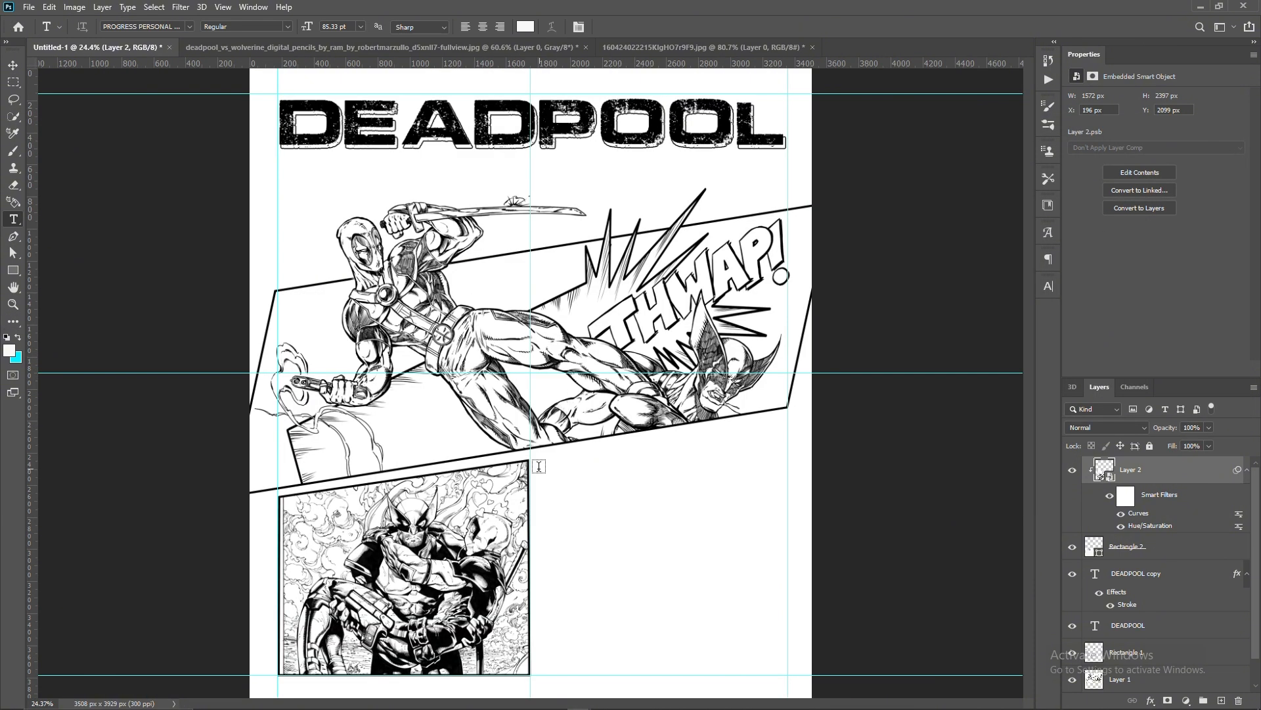
- Add a text box beside the lower-left panel, paste in the Deadpool and Wolverine description, and set it to 18.01 pt American Captain
drag(540, 460, 790, 590)
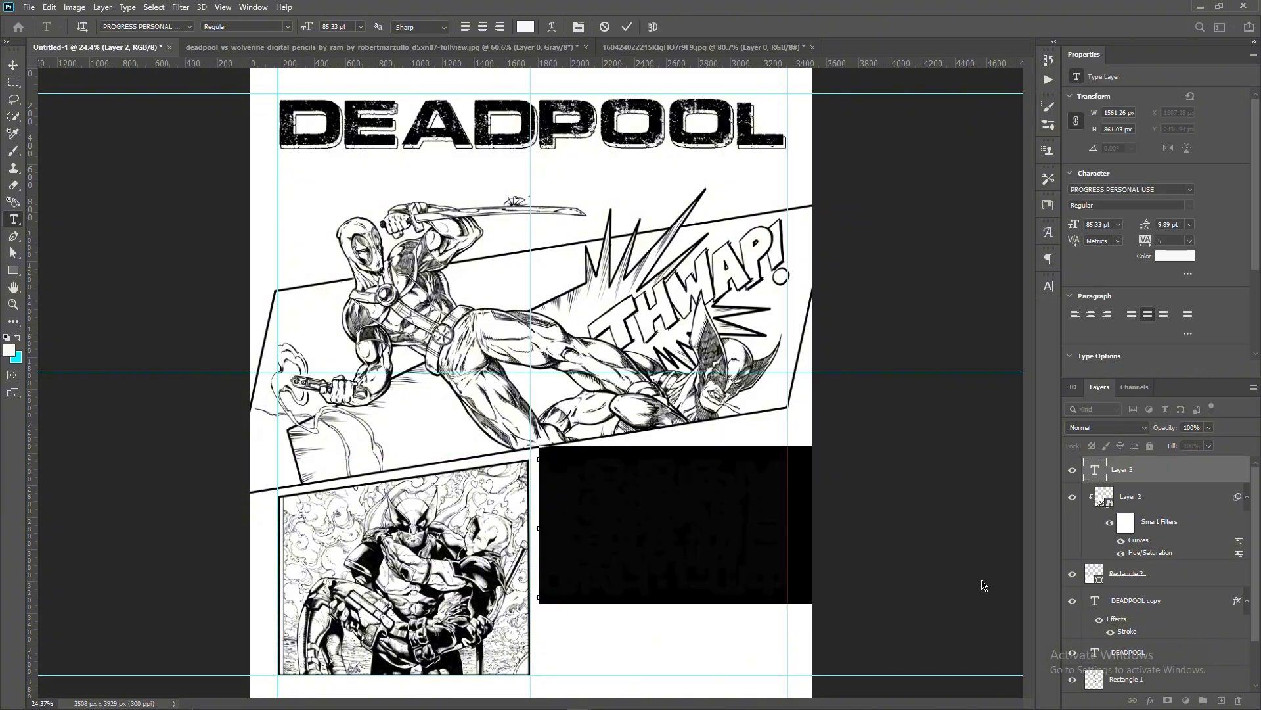
key(ctrl+v)
key(ctrl+a)
drag(1083, 224, 1037, 269)
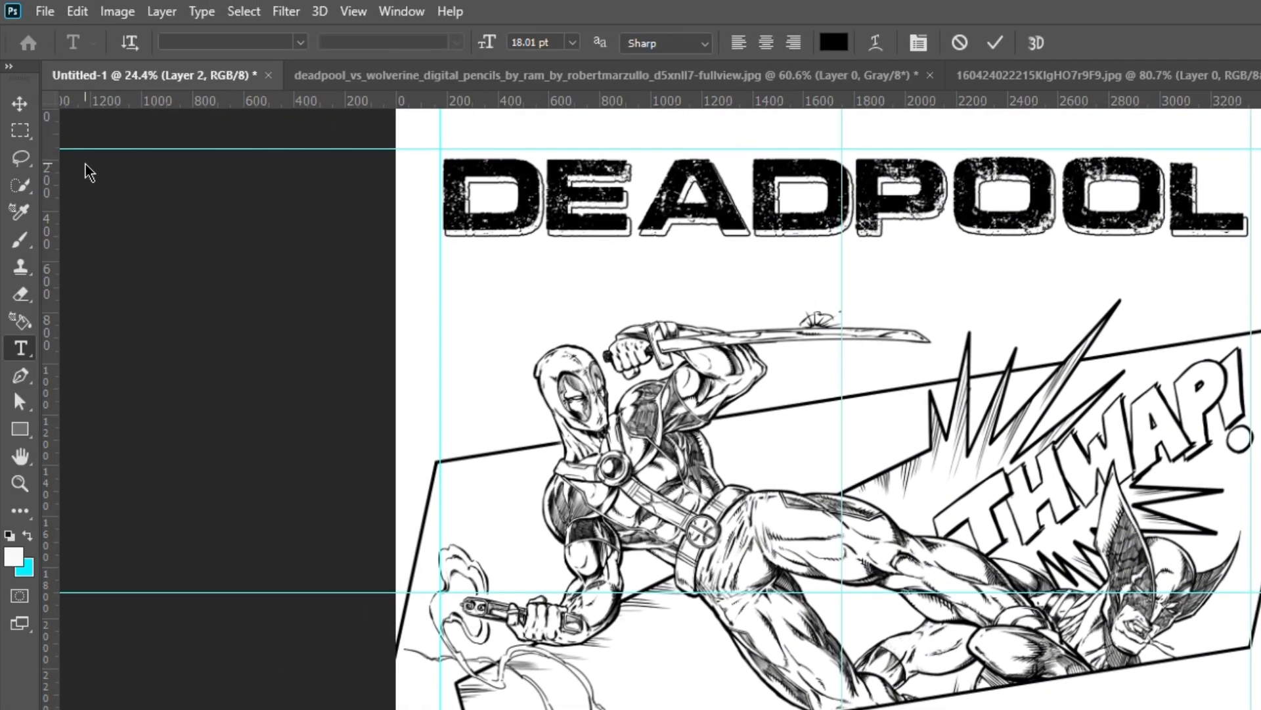
click(300, 43)
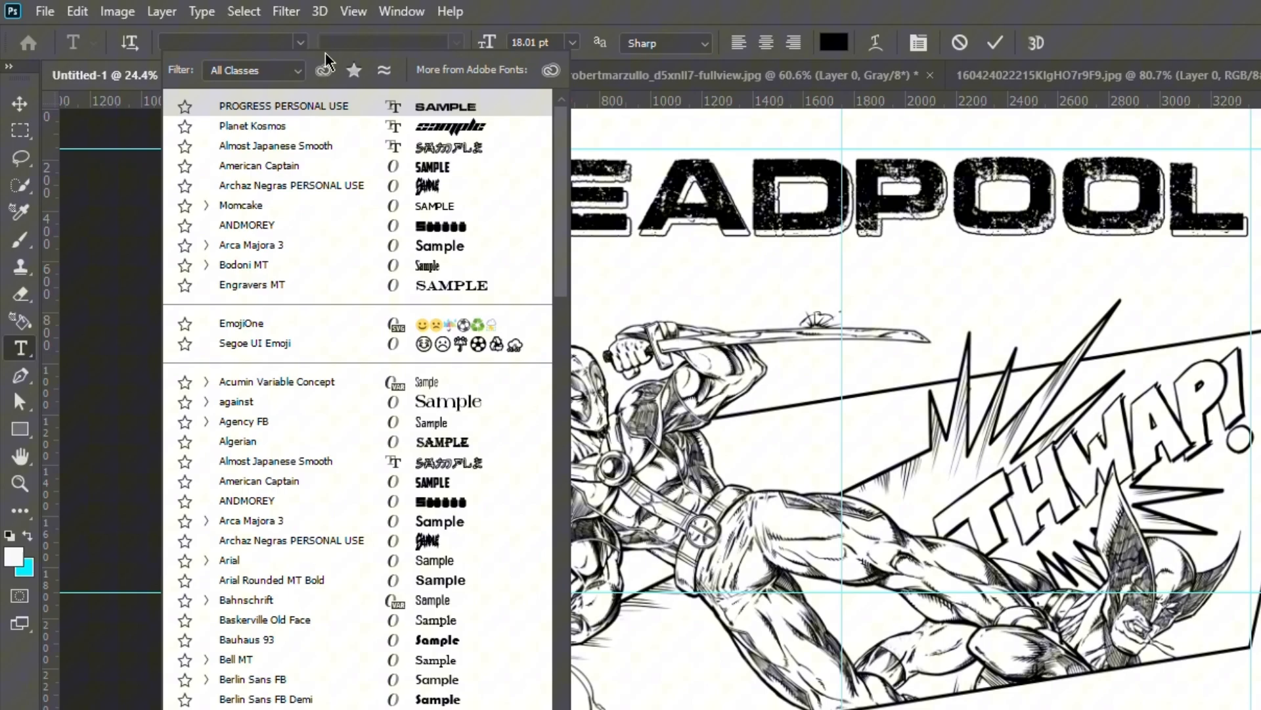
click(418, 169)
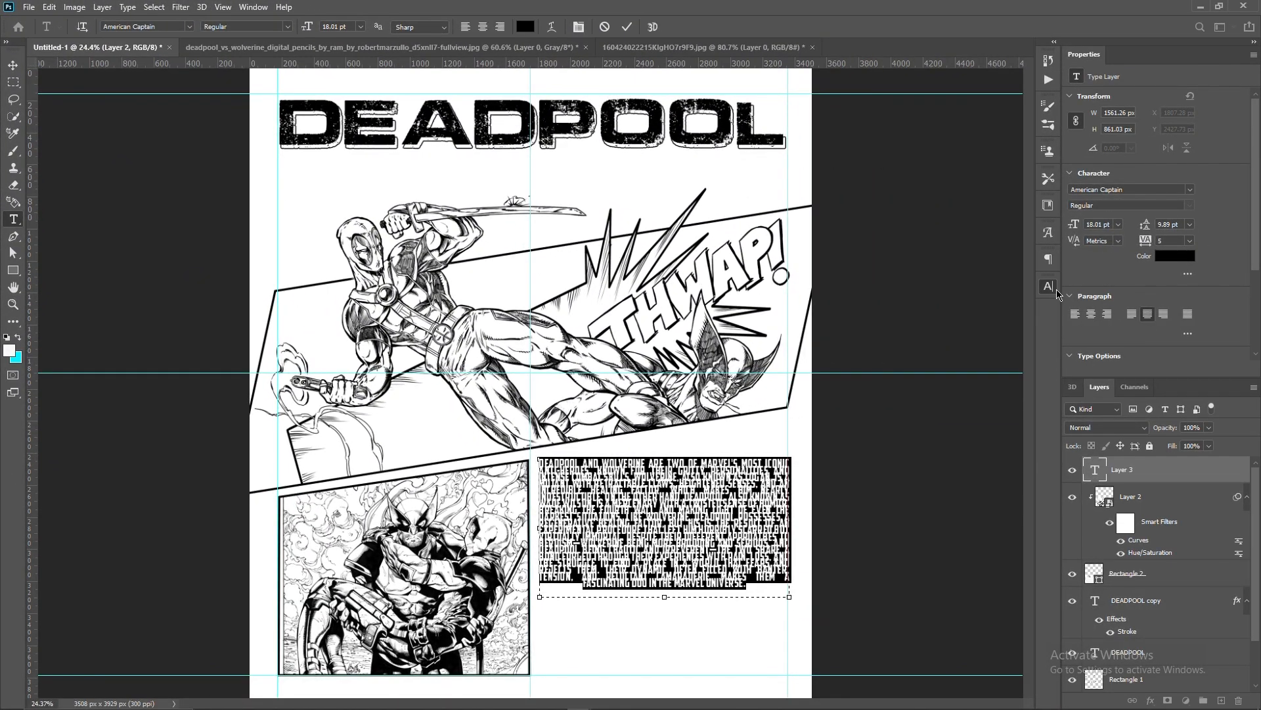
- Increase the description paragraph's line spacing and skew it so its lines run parallel to the slanted panel's lower edge
click(1055, 289)
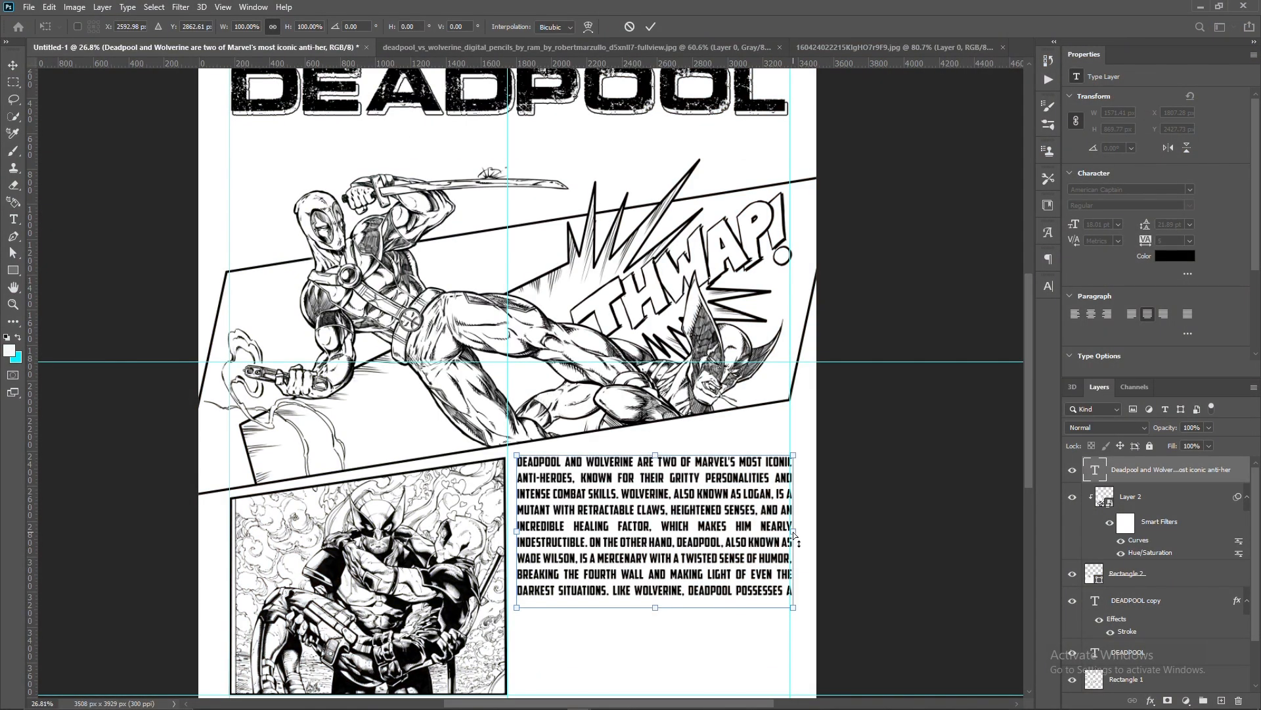
drag(795, 537, 821, 480)
drag(519, 536, 511, 537)
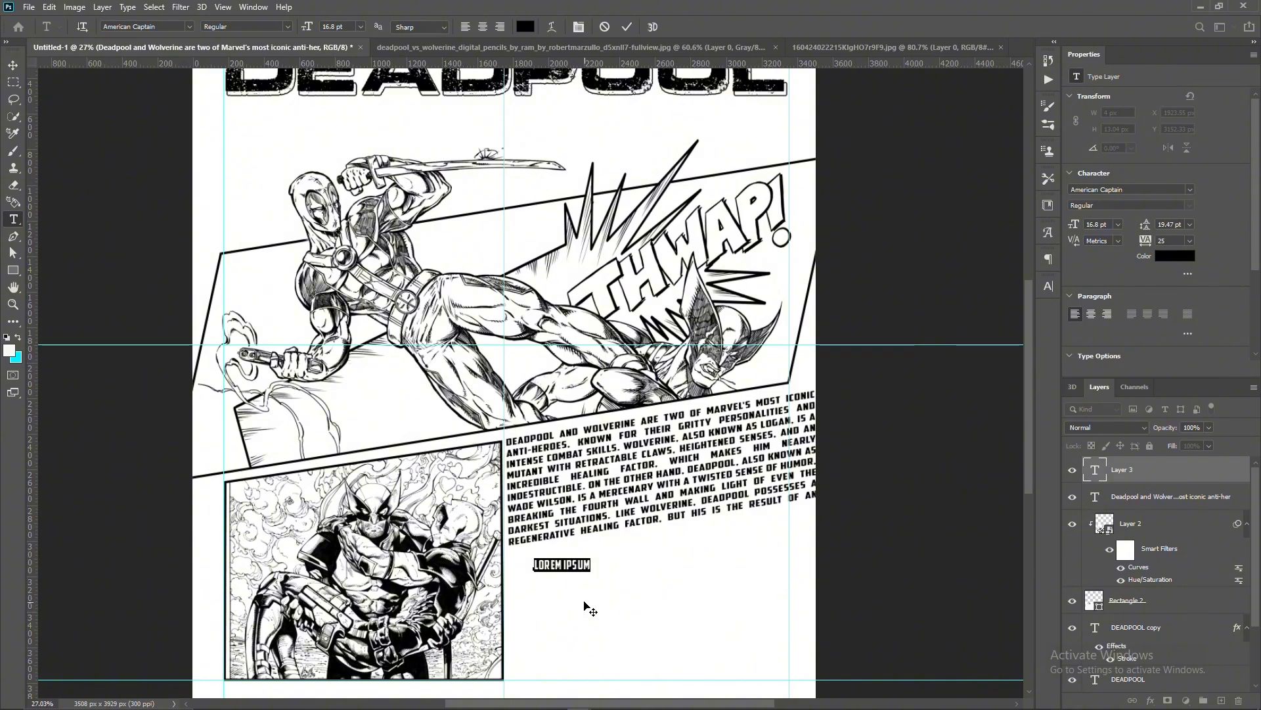
- Add the title text WOLVERINE below the description paragraph in the PROGRESS PERSONAL USE font
text(WOLVERINE)
key(ctrl+a)
click(189, 27)
click(238, 77)
key(ctrl+Return)
- Enlarge the WOLVERINE title to about 354% and skew it vertically by -9.41 degrees to fit under the slanted paragraph
key(ctrl+t)
drag(629, 564, 794, 518)
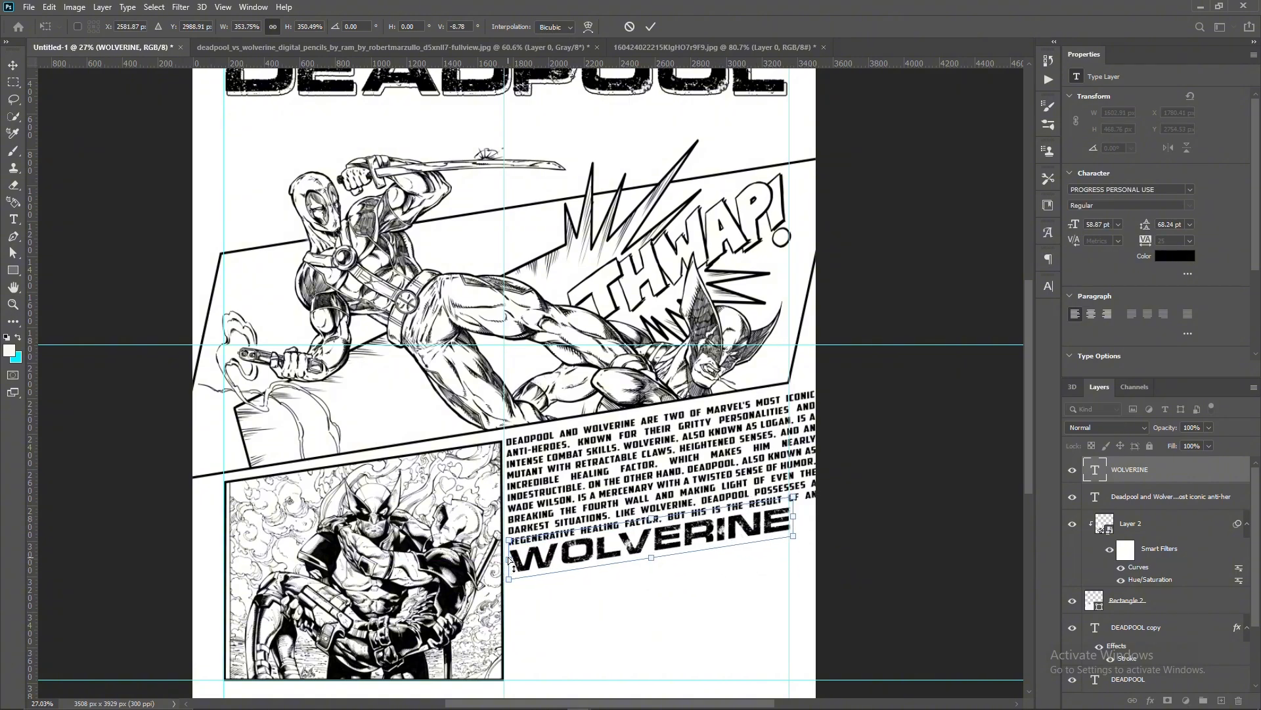
drag(511, 561, 508, 564)
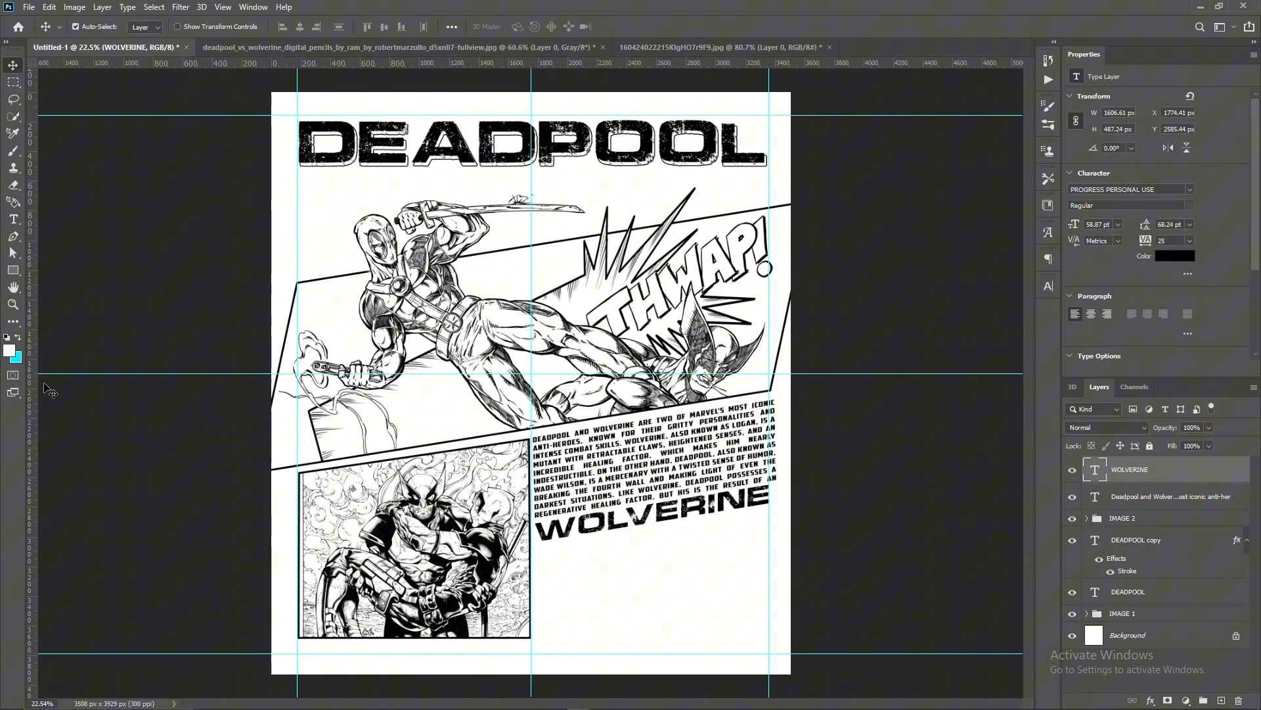
- Draw a 1605 by 765 px rectangle below the WOLVERINE title and narrow it to 98.43% to leave a gap beside the lower-left panel
click(13, 270)
drag(532, 540, 769, 652)
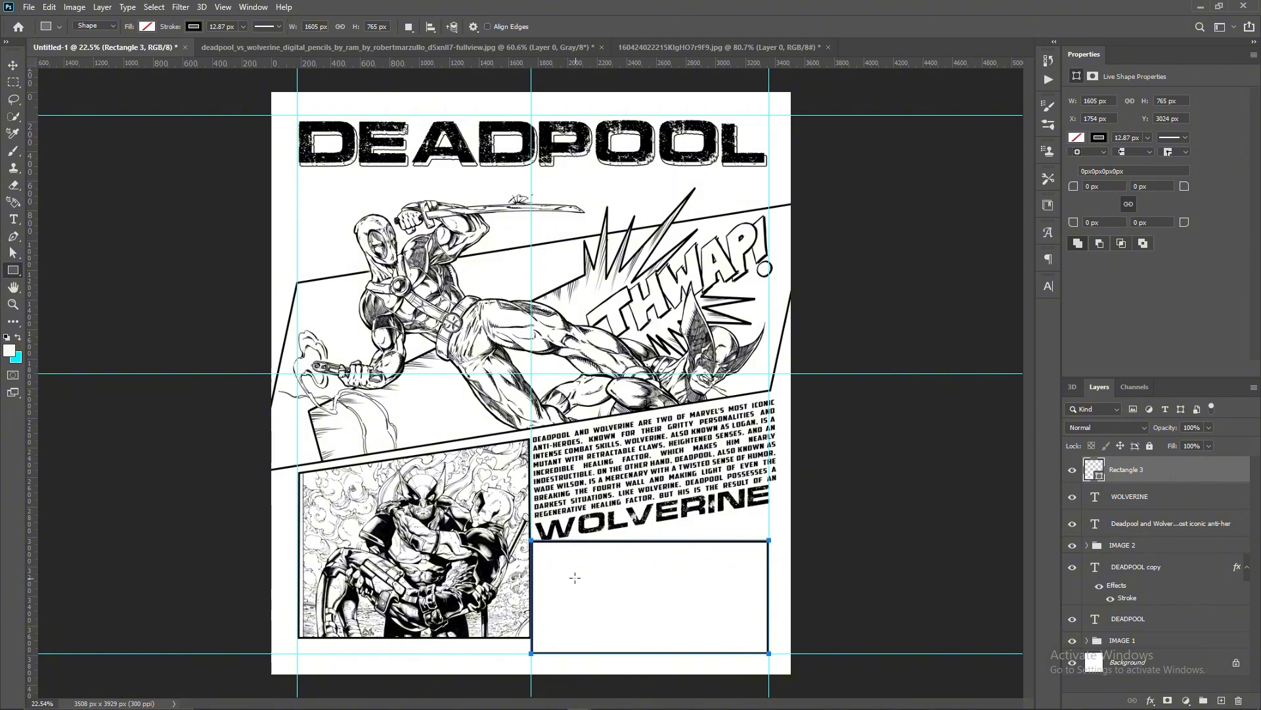
key(ctrl+t)
drag(531, 596, 540, 597)
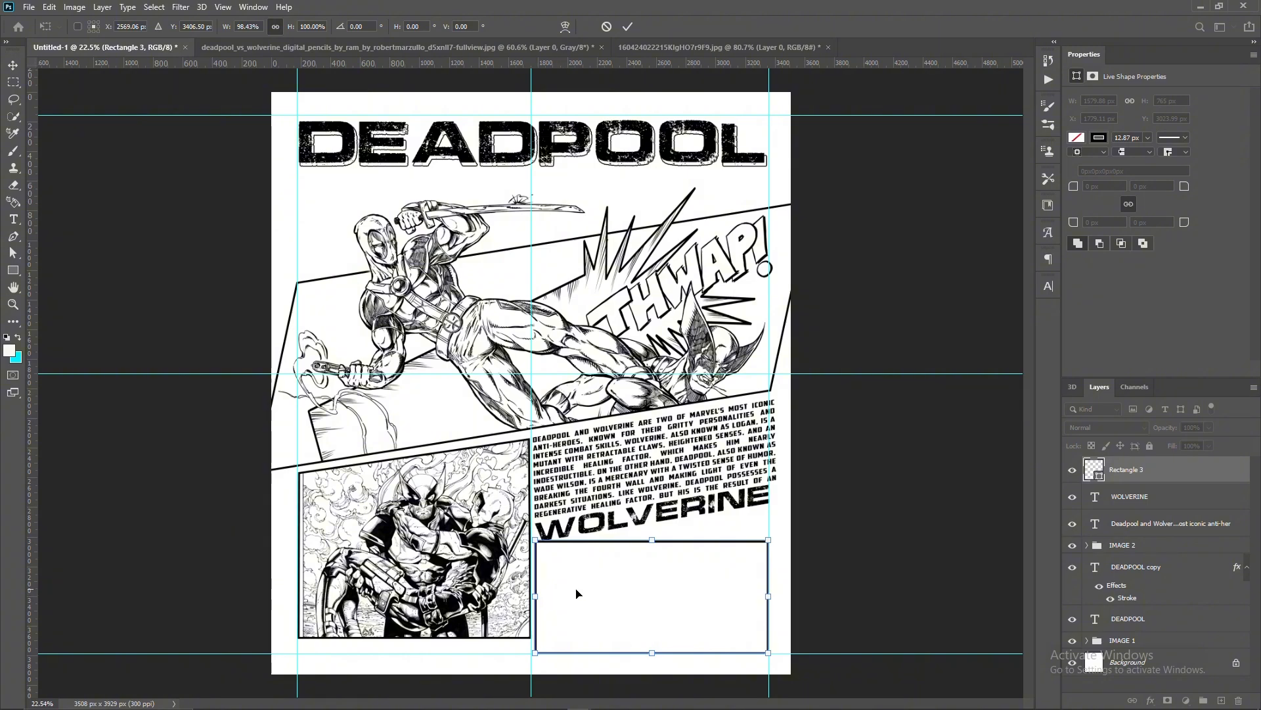
- Slant the rectangle's top edge parallel to the WOLVERINE title, raise its lower edge, and fill it with very light grey
drag(767, 537, 767, 505)
mouse_move(652, 522)
mouse_down()
mouse_move(648, 537)
mouse_move(651, 514)
mouse_up()
scroll(648, 536, up, 4)
scroll(713, 523, down, 2)
drag(653, 573, 651, 532)
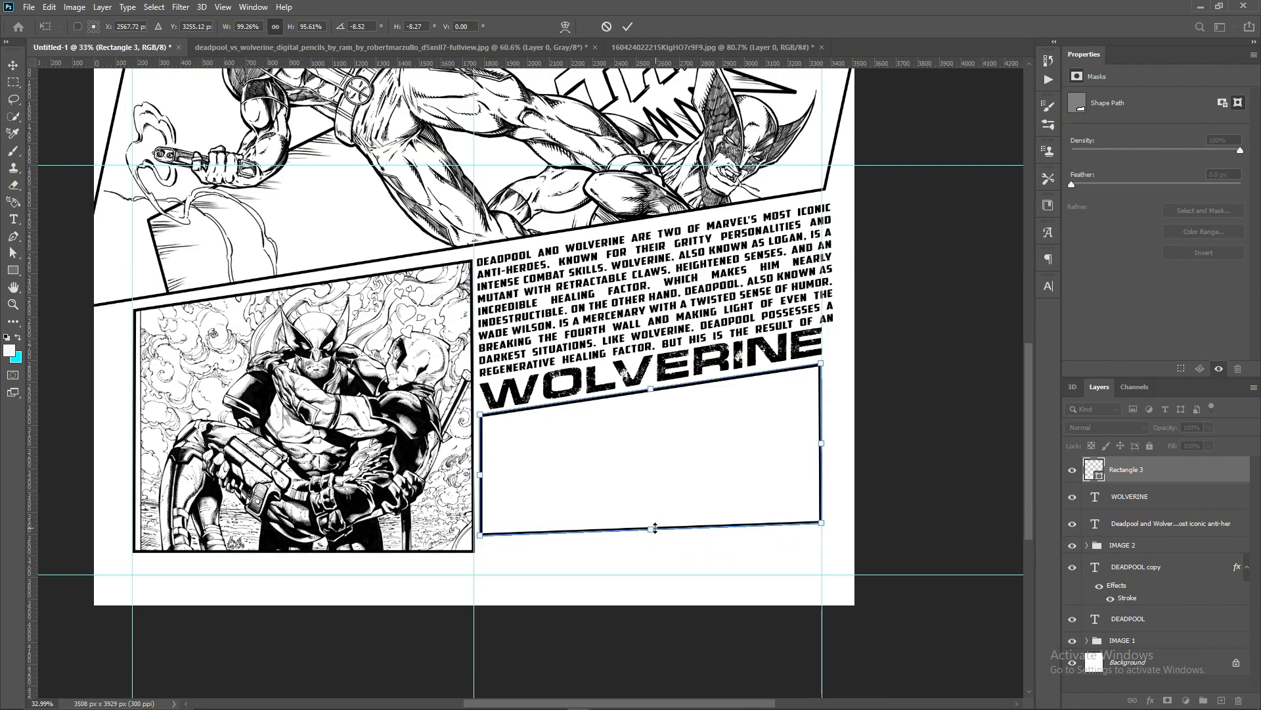
key(Return)
click(589, 268)
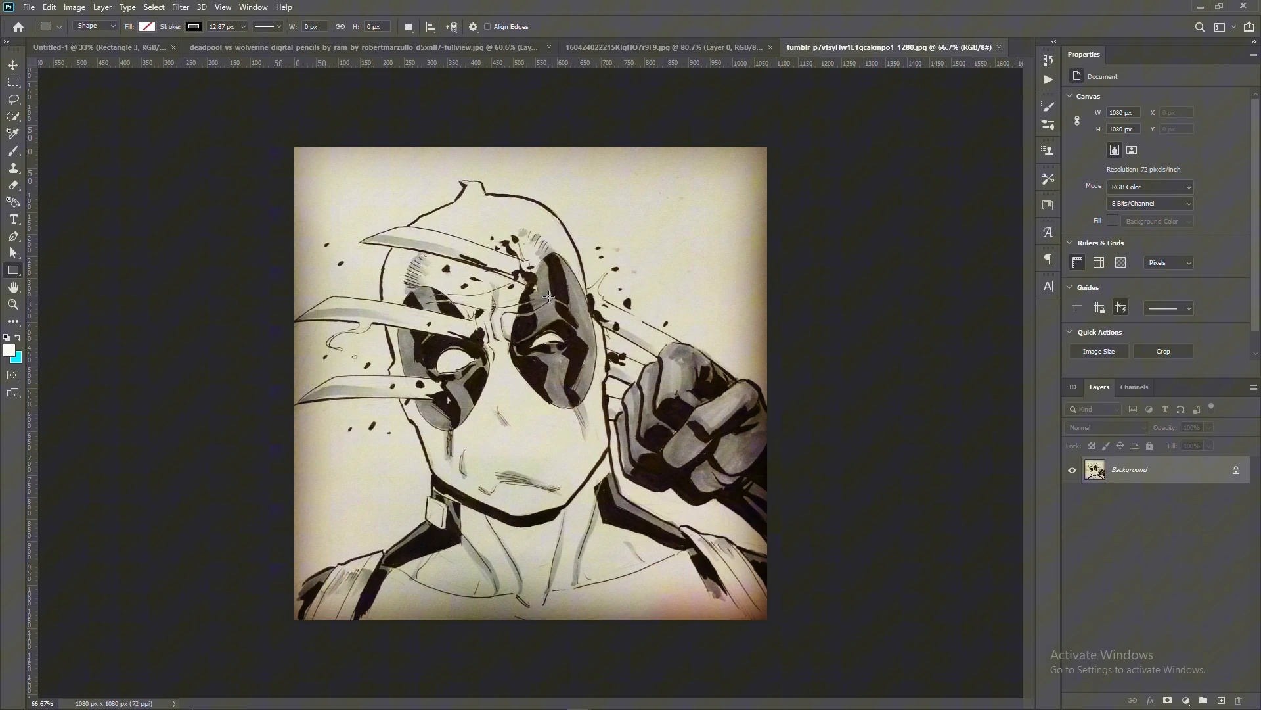
scroll(539, 315, up, 1)
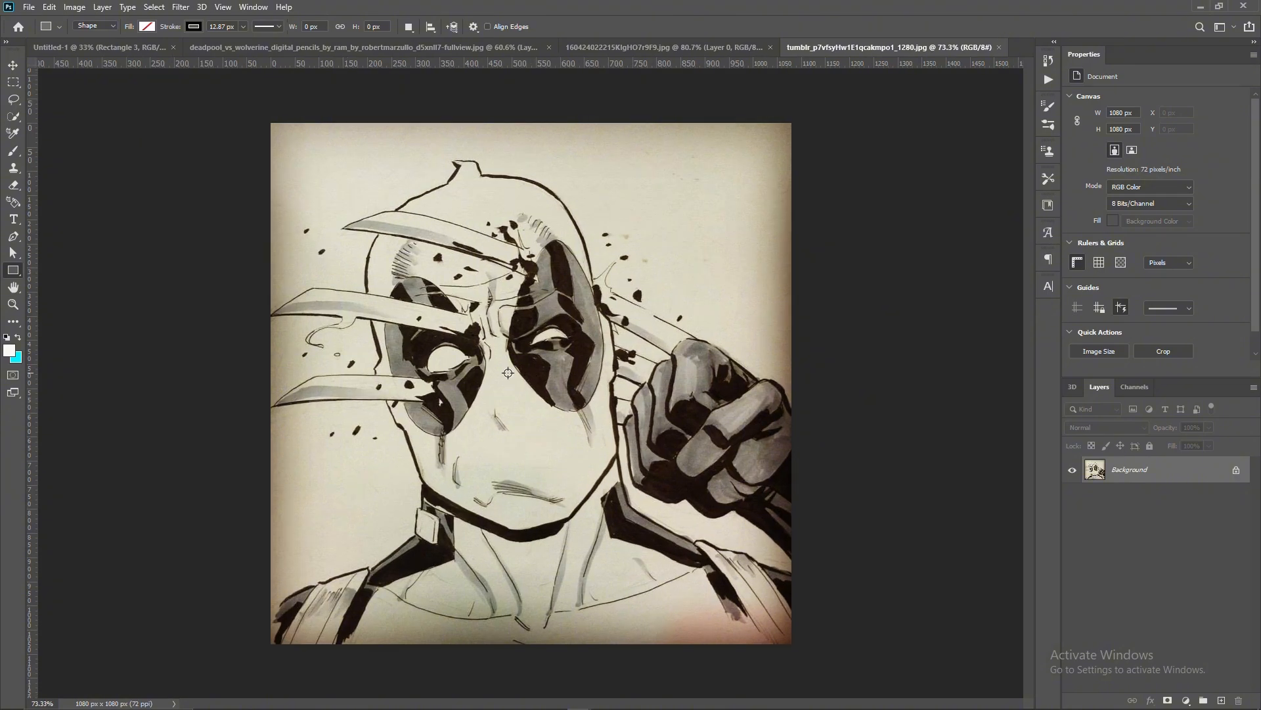
- Unlock the background layer of the clawed Deadpool portrait and desaturate it with Hue/Saturation, setting Saturation to -100
click(1237, 471)
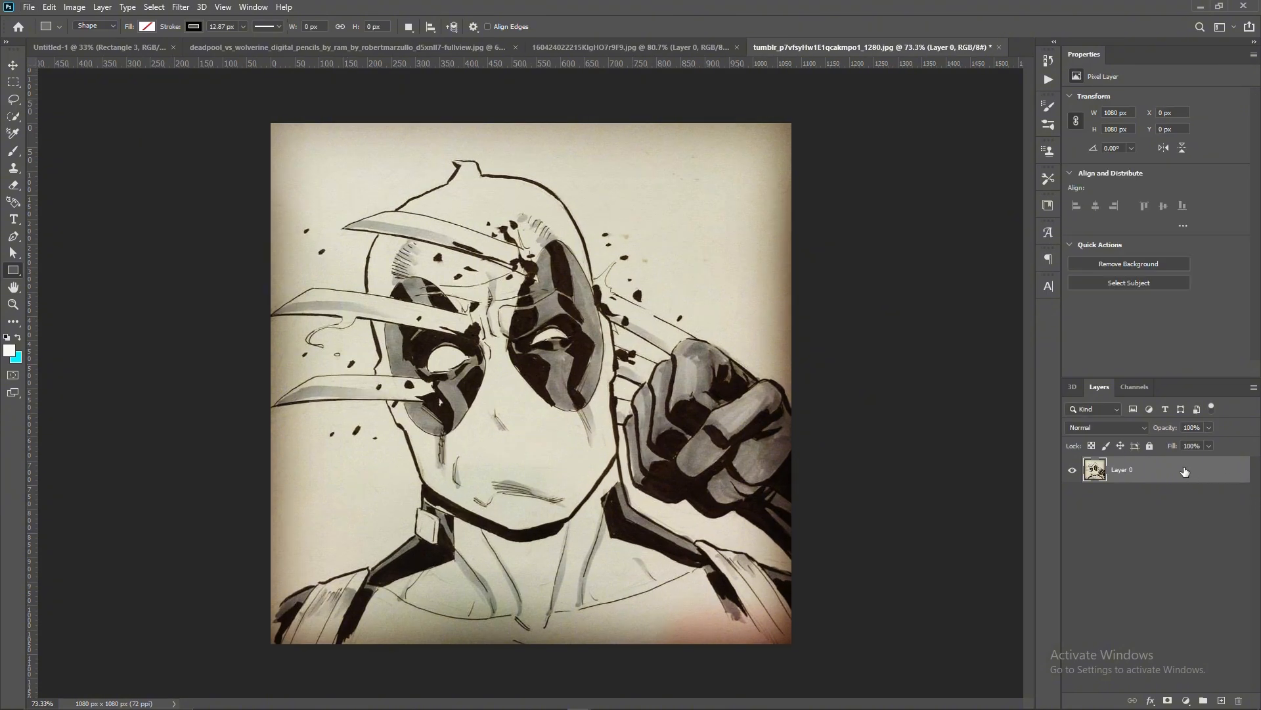
click(88, 7)
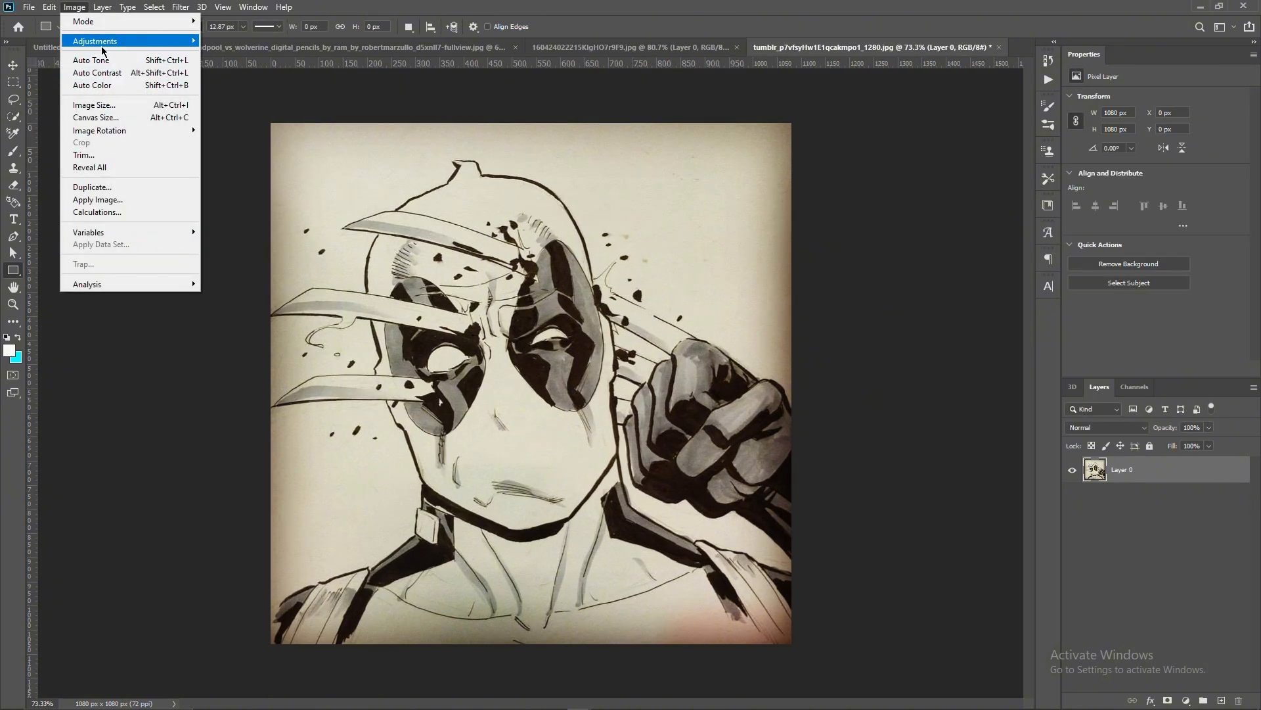
mouse_move(108, 42)
click(240, 110)
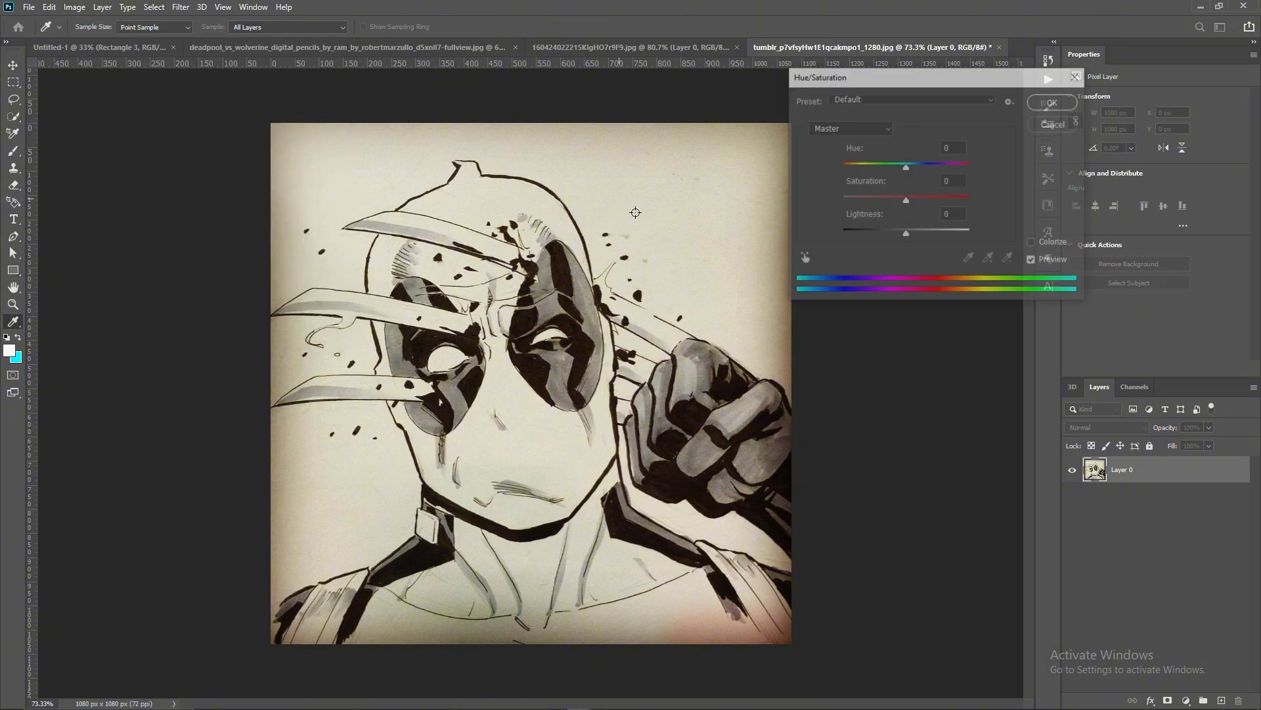
drag(872, 197, 841, 199)
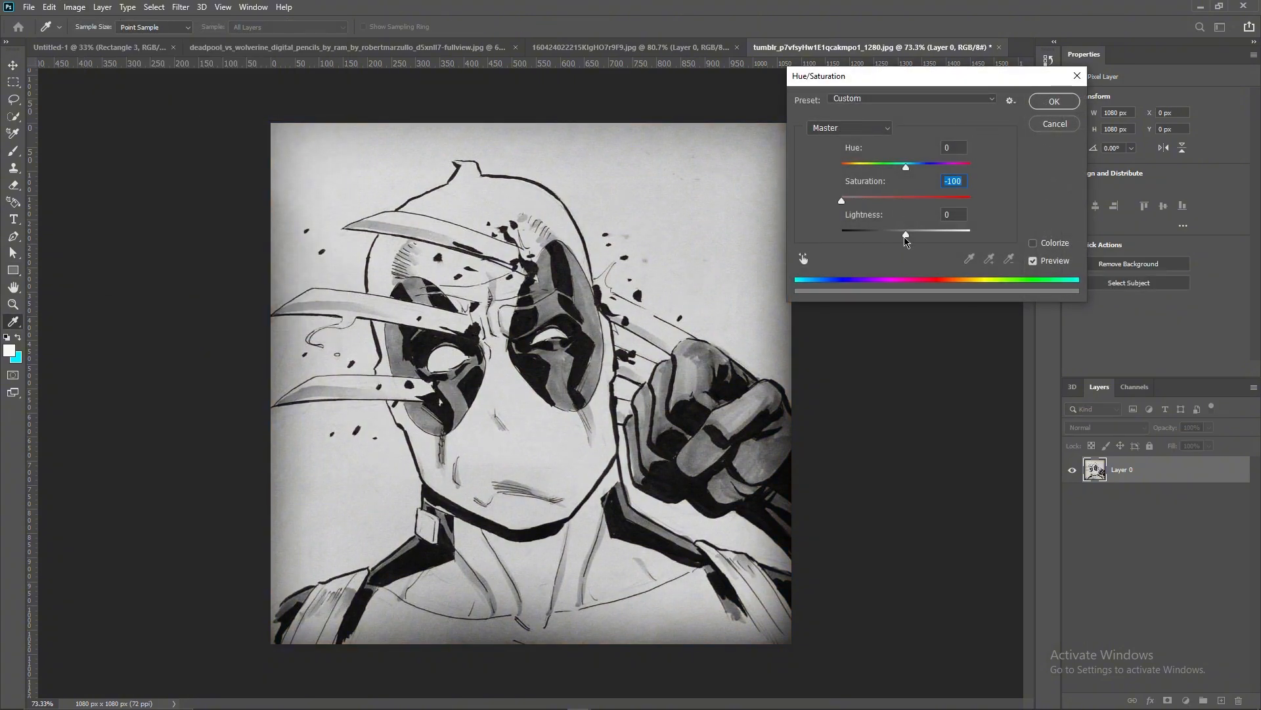
drag(905, 240, 912, 240)
click(1054, 101)
- Boost the portrait's contrast with Curves, moving the black input to 27 and the white input to 222 and raising the midtones
click(49, 7)
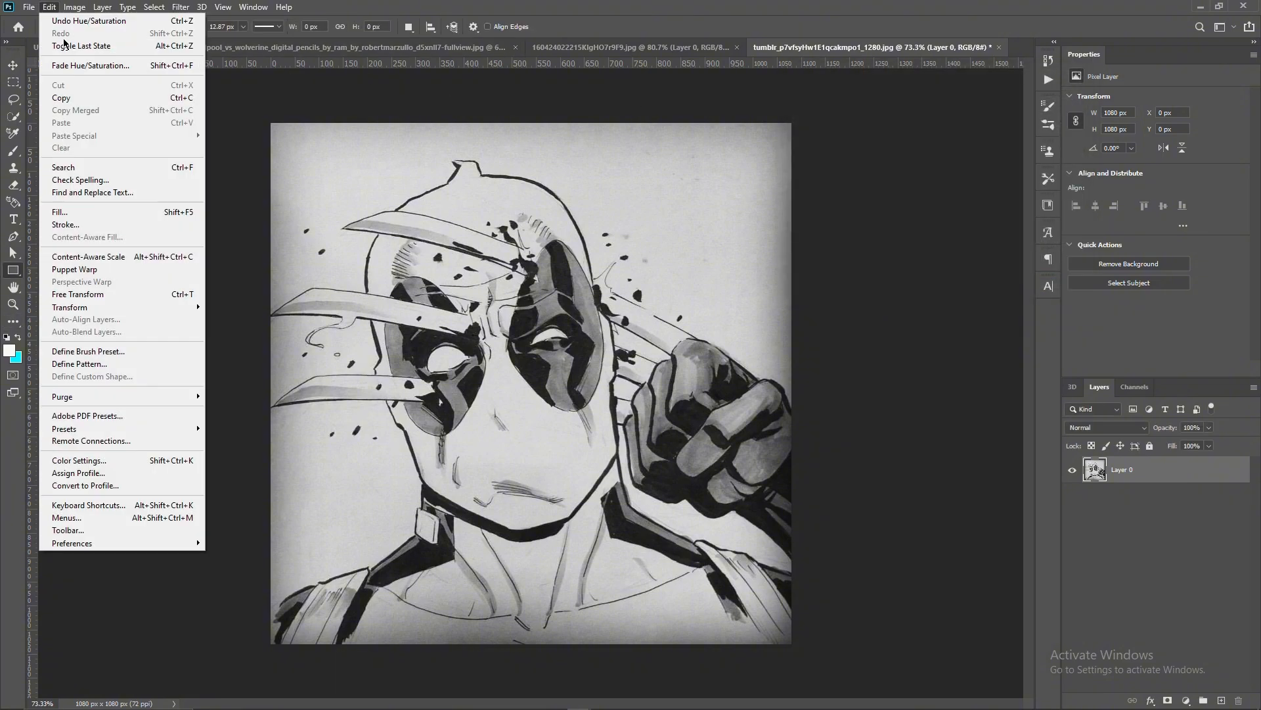
mouse_move(74, 7)
mouse_move(95, 41)
click(237, 64)
drag(772, 369, 789, 369)
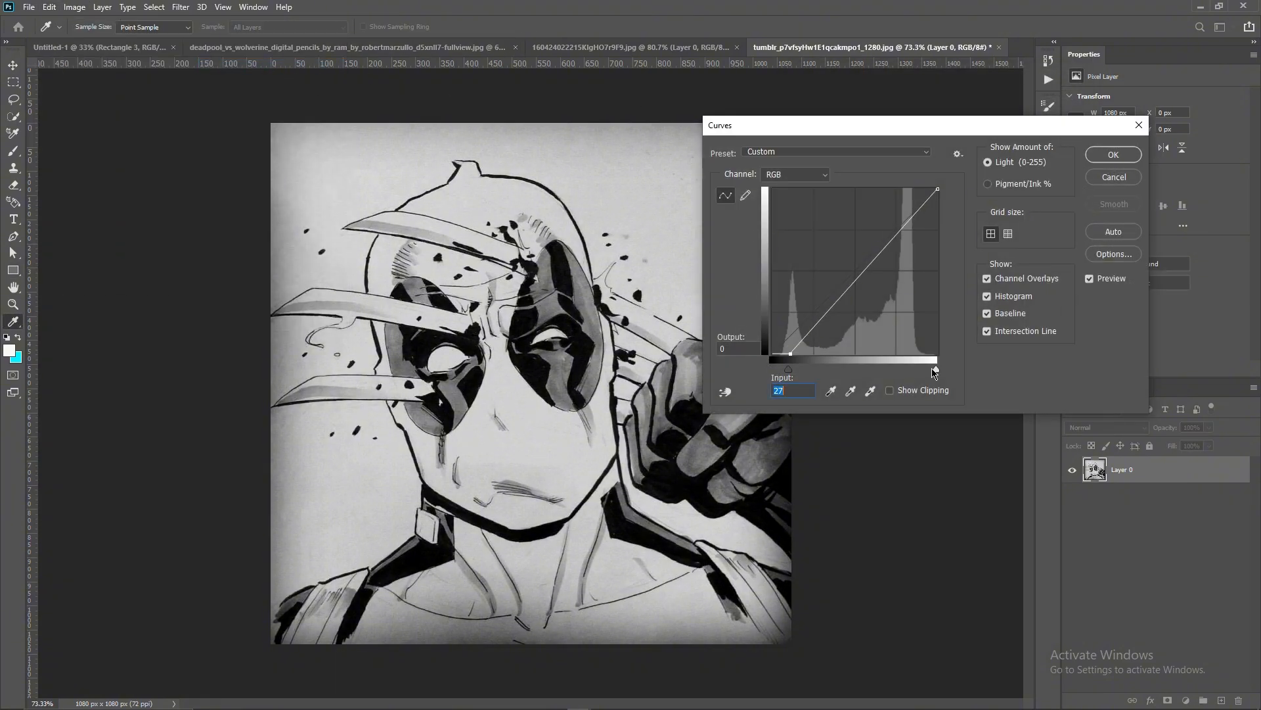
drag(938, 369, 918, 371)
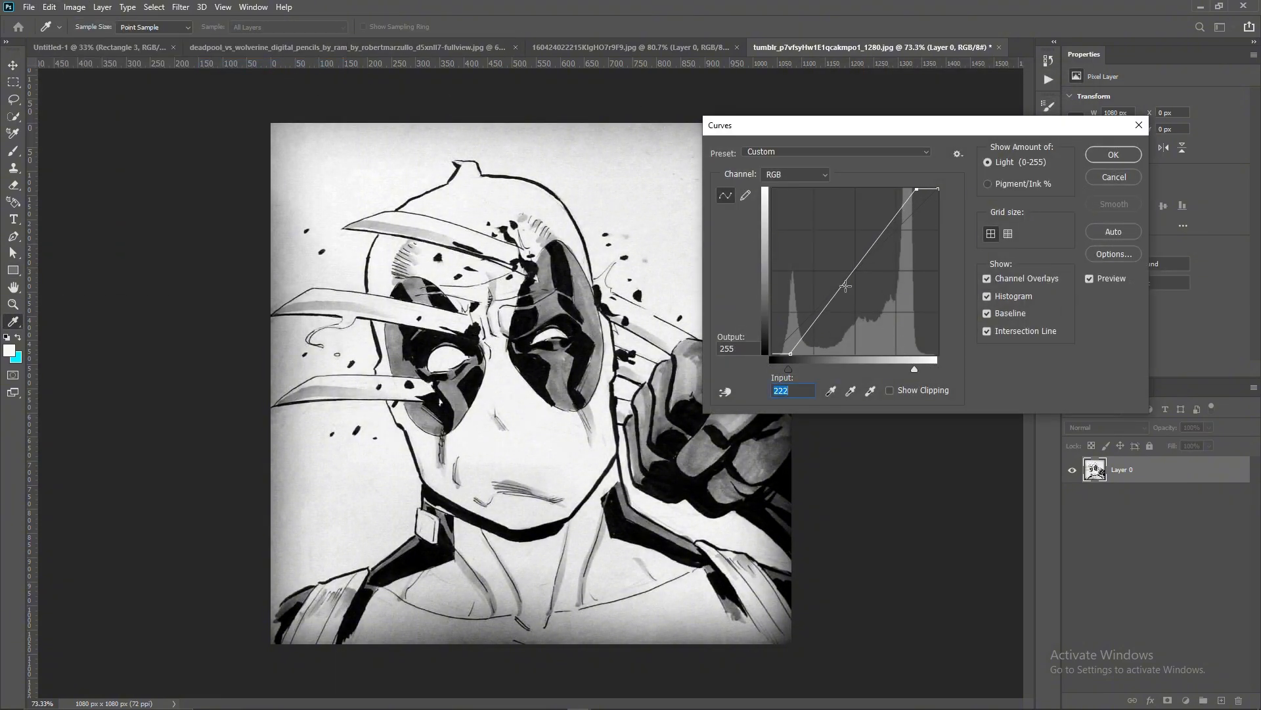
drag(846, 286, 838, 277)
click(1114, 154)
- Adjust the portrait's Brightness/Contrast to Brightness 32 and Contrast 51
click(74, 7)
mouse_move(95, 41)
click(237, 41)
drag(723, 177, 804, 177)
drag(804, 249, 818, 224)
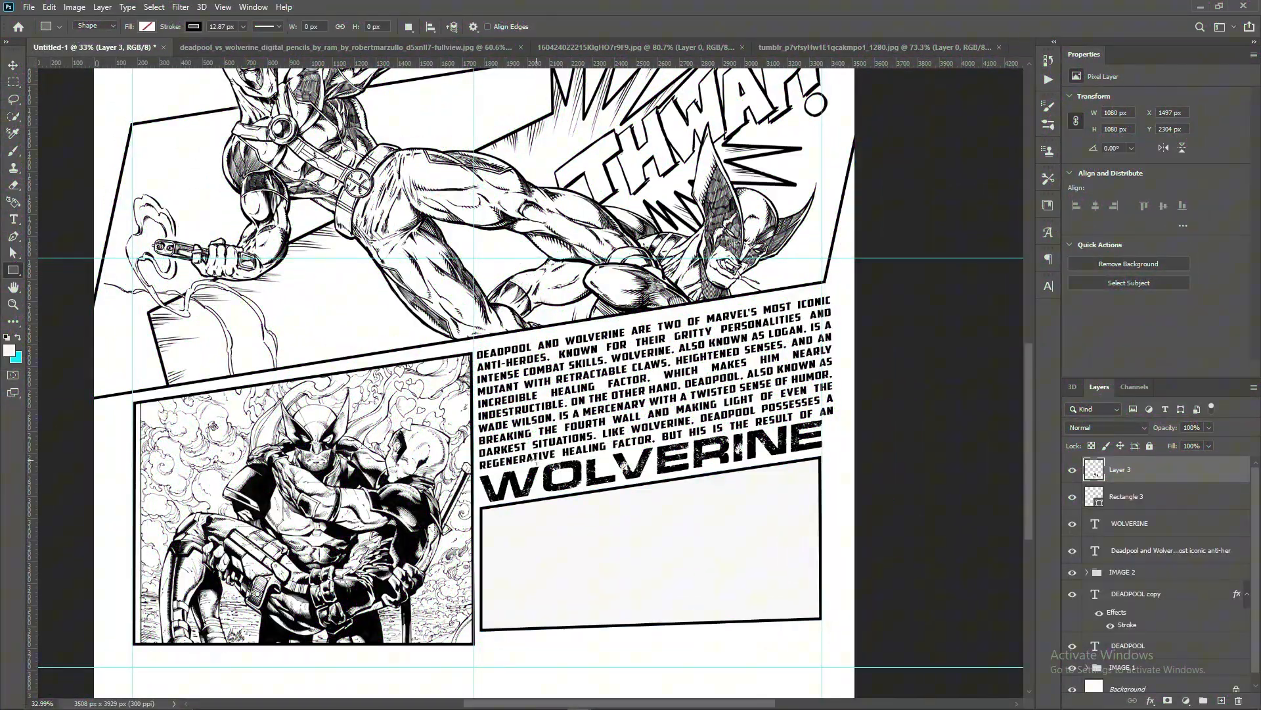
- Paste the portrait into the poster, scale it to 147.17%, and place it over the panel below the WOLVERINE title
key(ctrl+v)
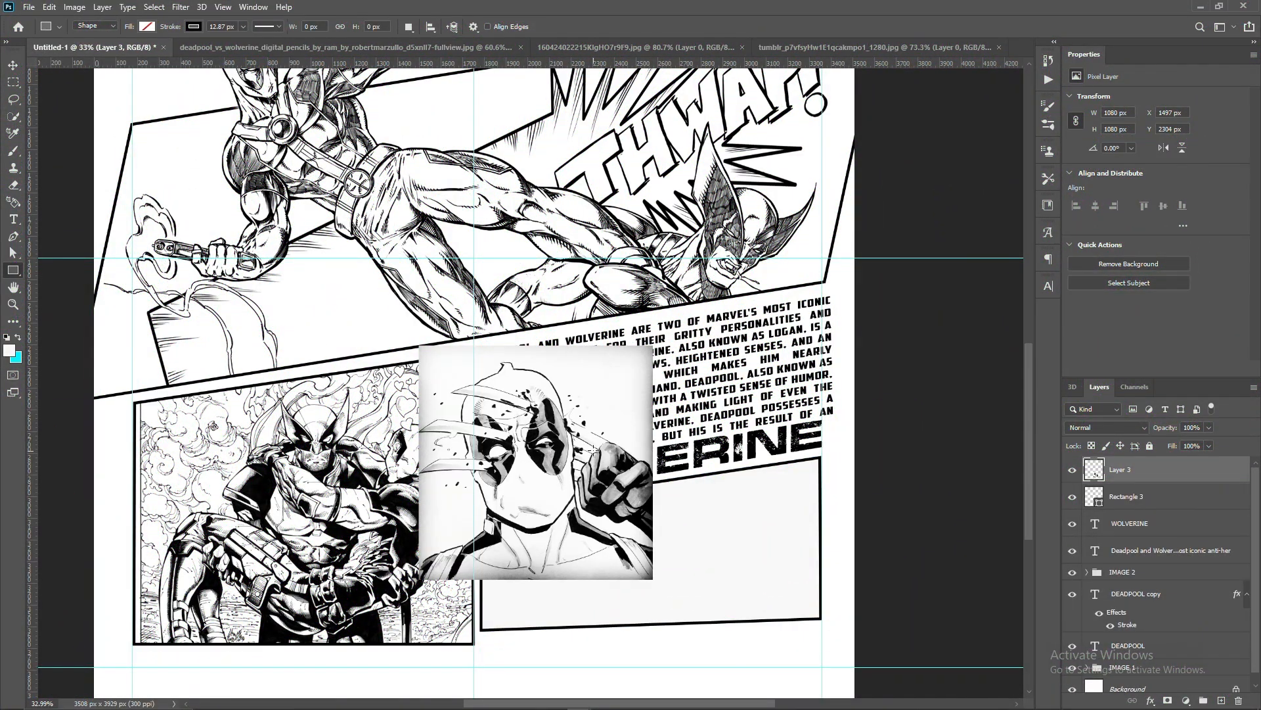
key(ctrl+t)
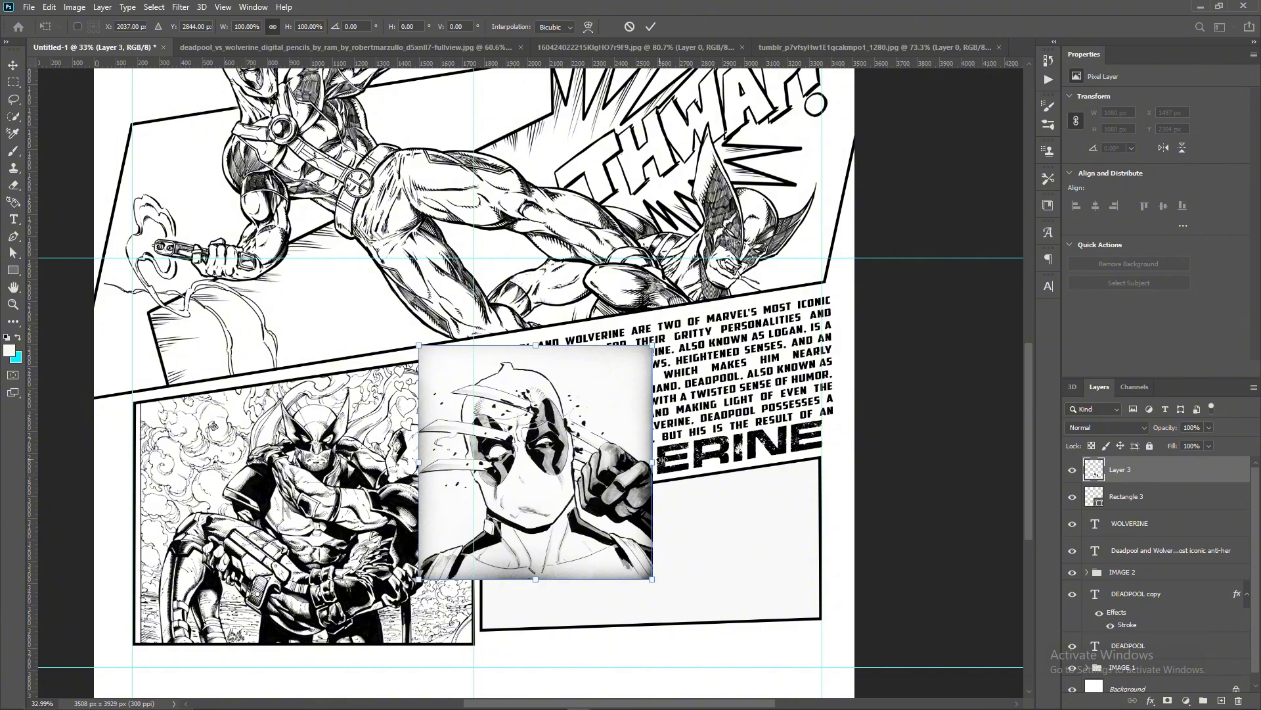
drag(659, 461, 699, 462)
drag(607, 466, 737, 498)
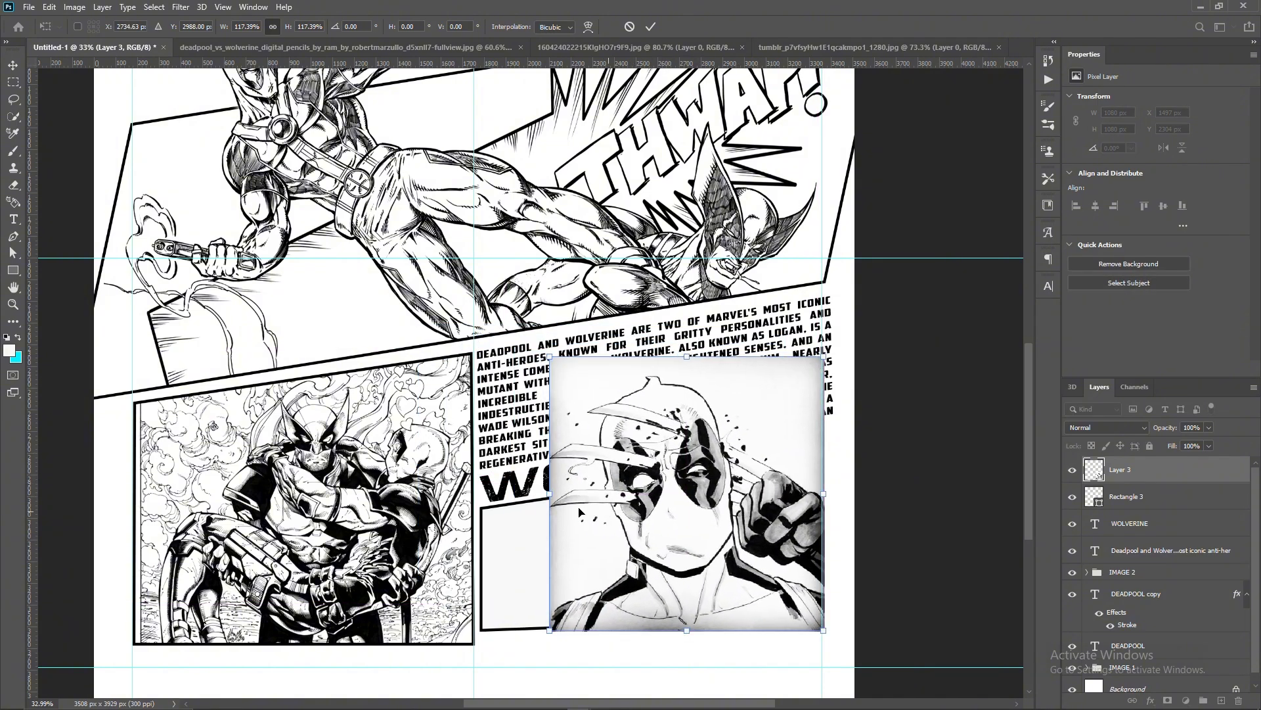
drag(550, 495, 481, 493)
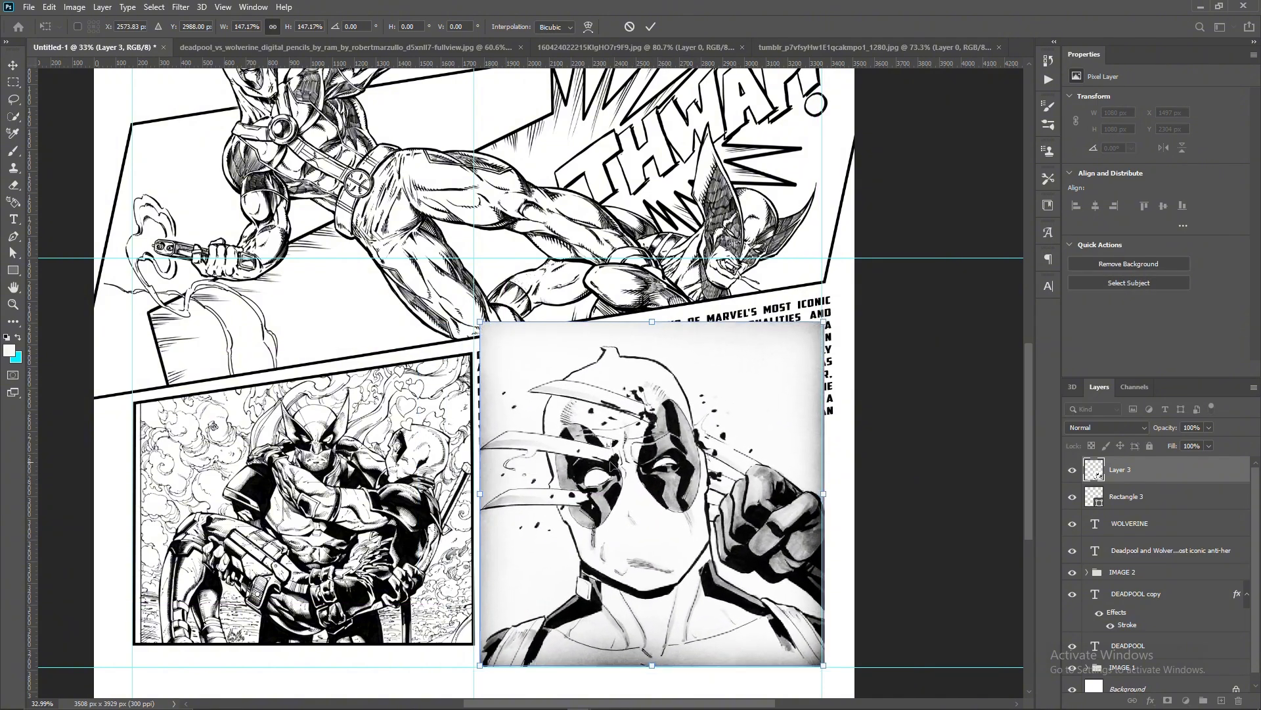
key(Return)
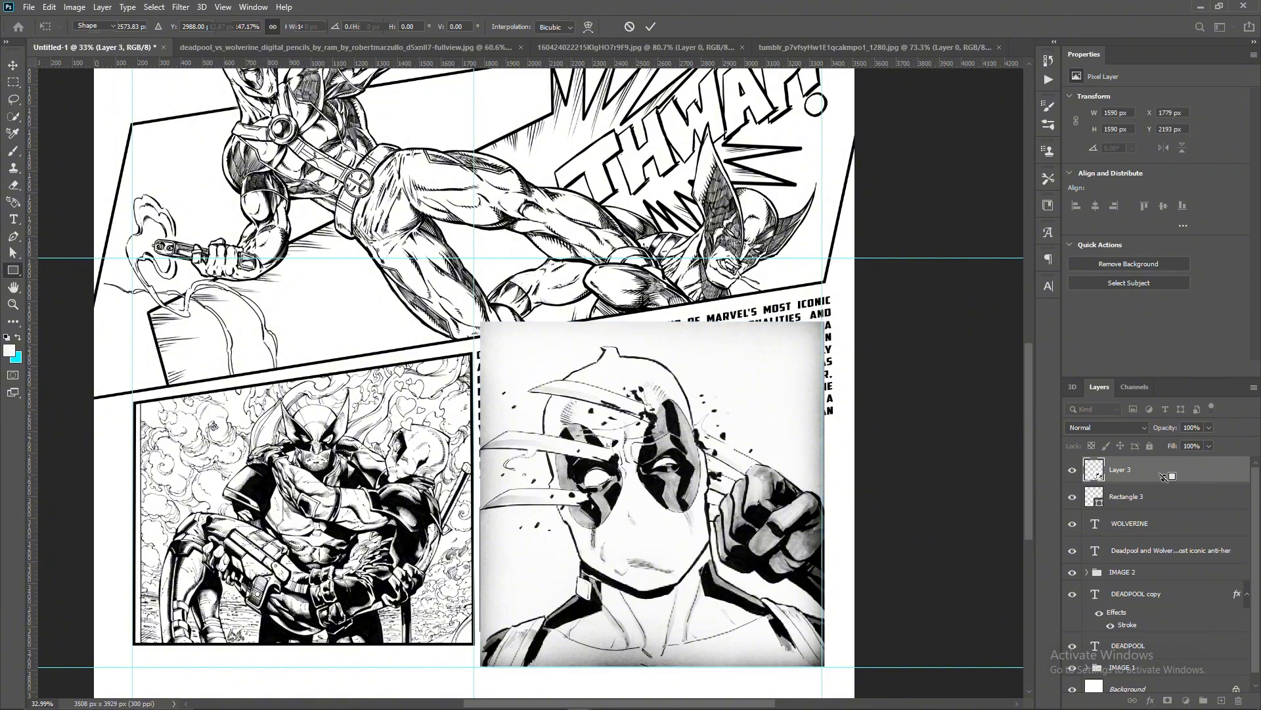
- Clip the portrait to the lower-right panel and move it down so Deadpool's eyes and the claws fill the frame
alt+click(1163, 482)
scroll(773, 484, down, 4)
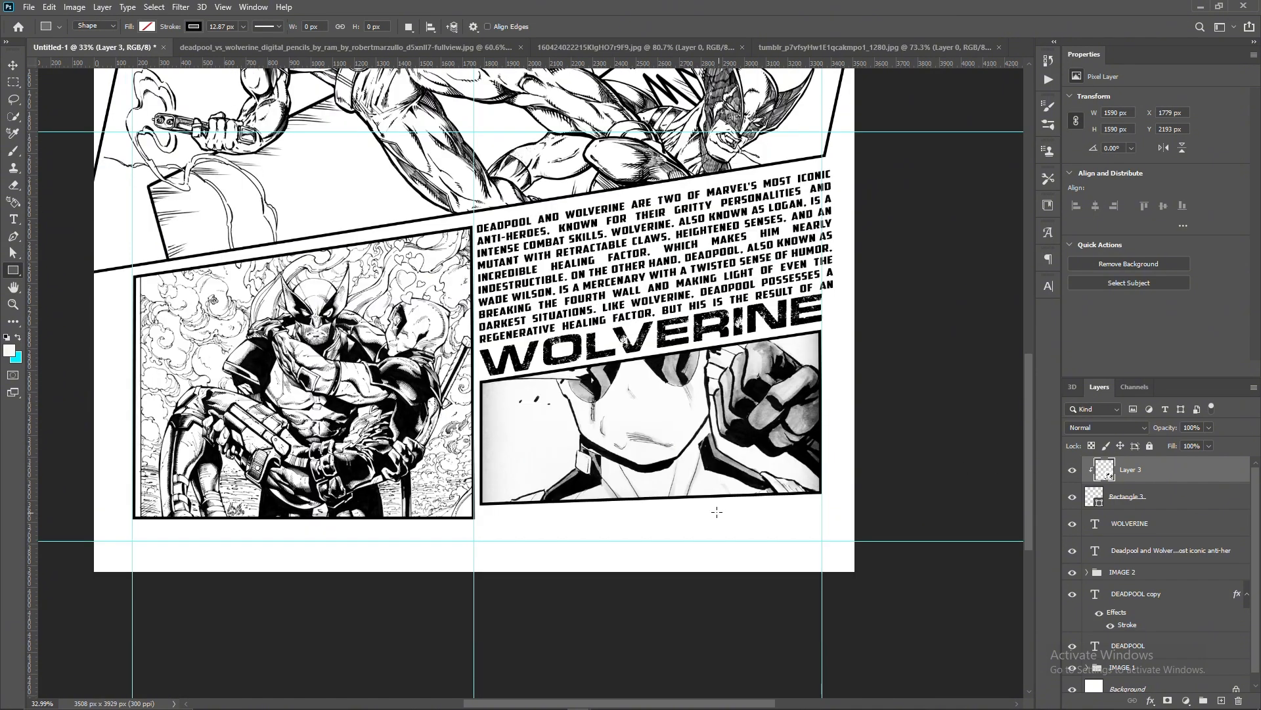
key(v)
drag(800, 357, 804, 442)
- Rotate the clipped portrait by -12.73 degrees and widen it slightly so it covers the whole lower-right panel
key(ctrl+t)
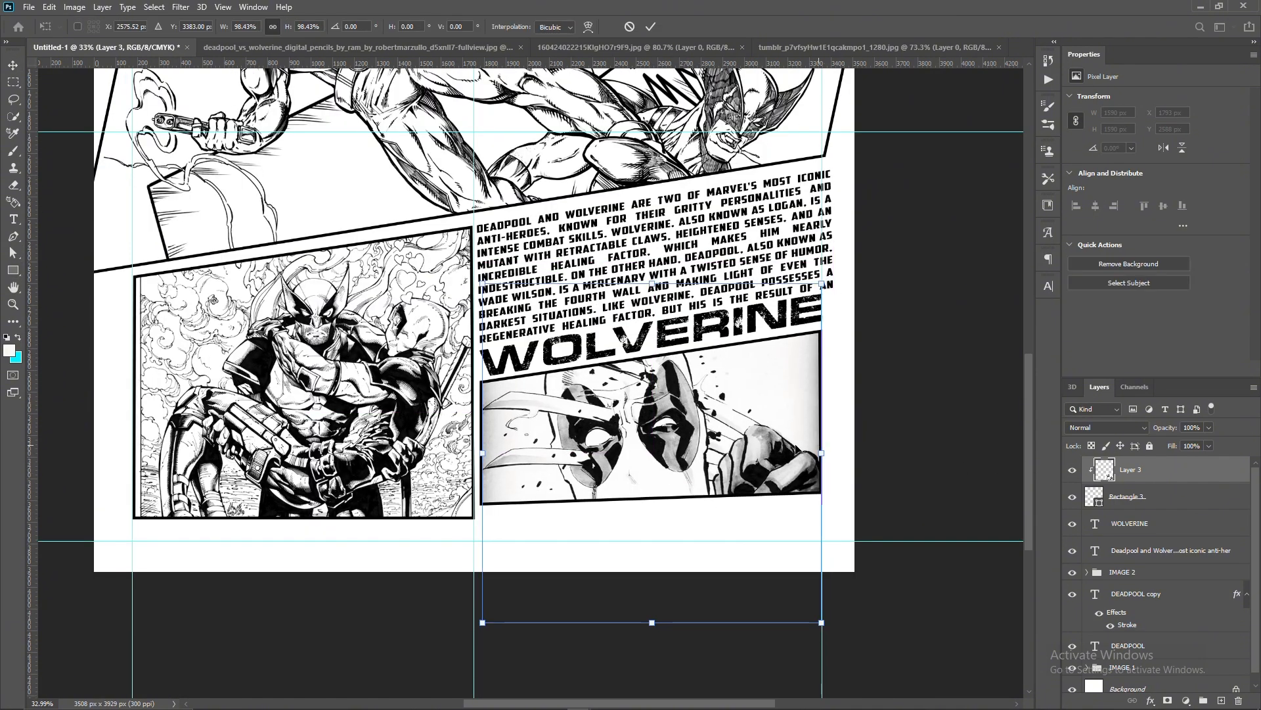
drag(839, 399, 820, 358)
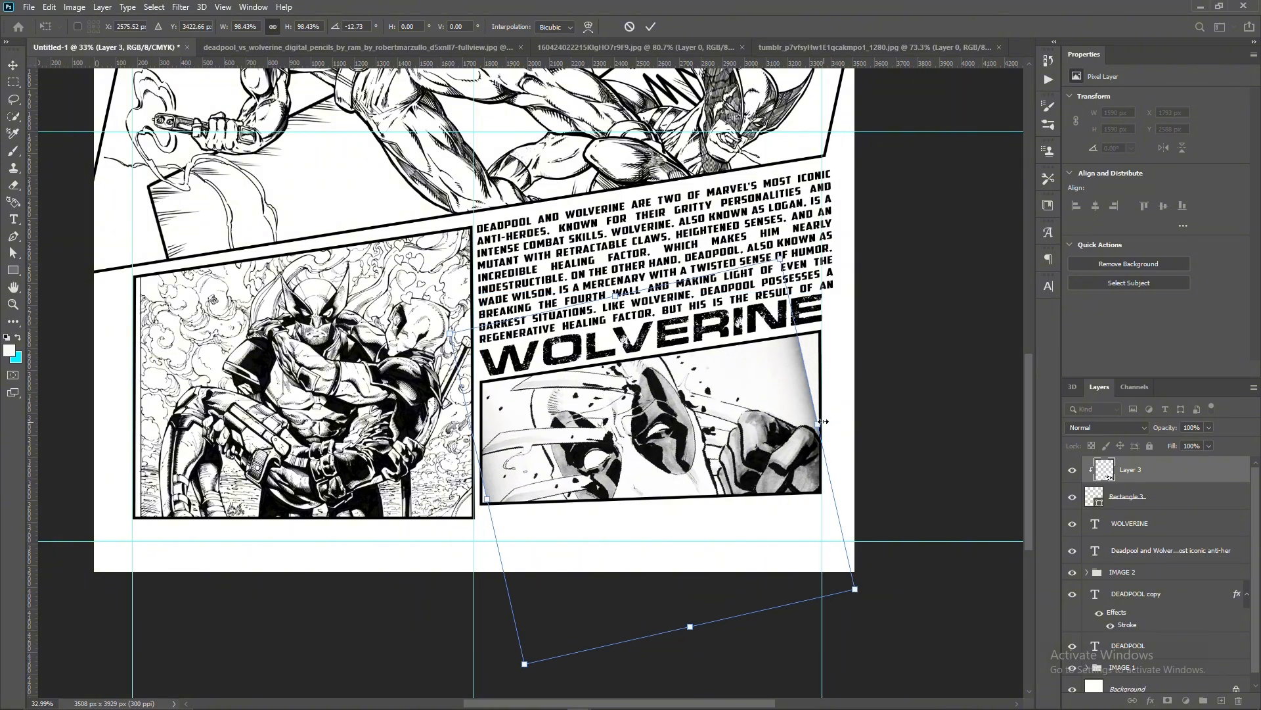
drag(817, 423, 839, 419)
drag(487, 500, 482, 504)
click(650, 27)
- Select the white artwork of the RESTRICTED rating label image with Color Range at a Fuzziness of 200
scroll(584, 499, down, 2)
scroll(574, 500, up, 2)
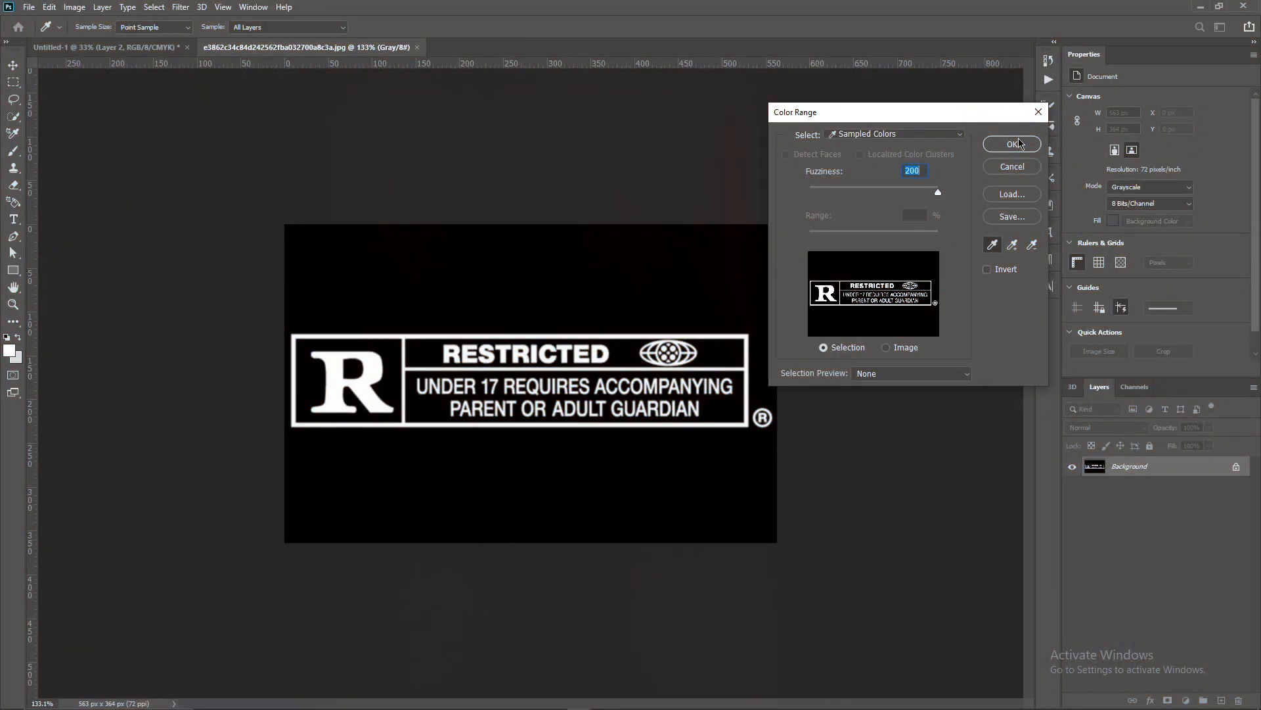
click(1011, 144)
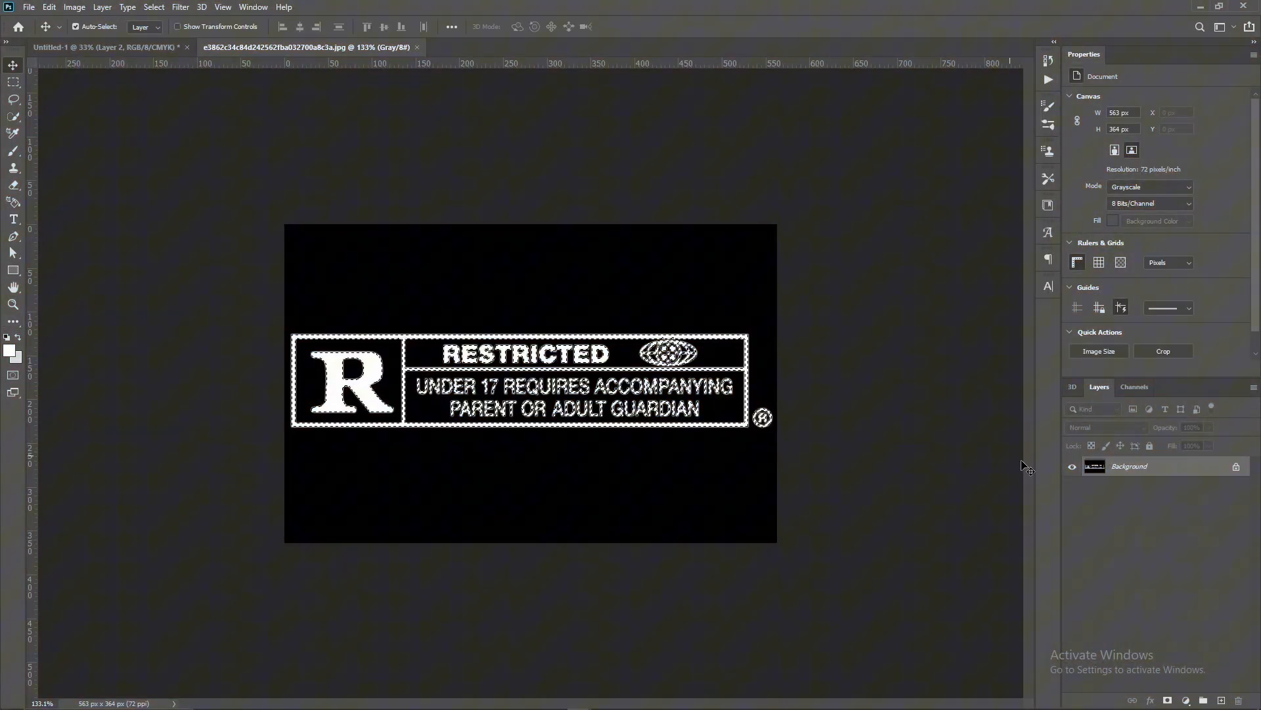
- Unlock the label image's background and copy the selected white artwork to its own layer
click(1236, 466)
key(ctrl+j)
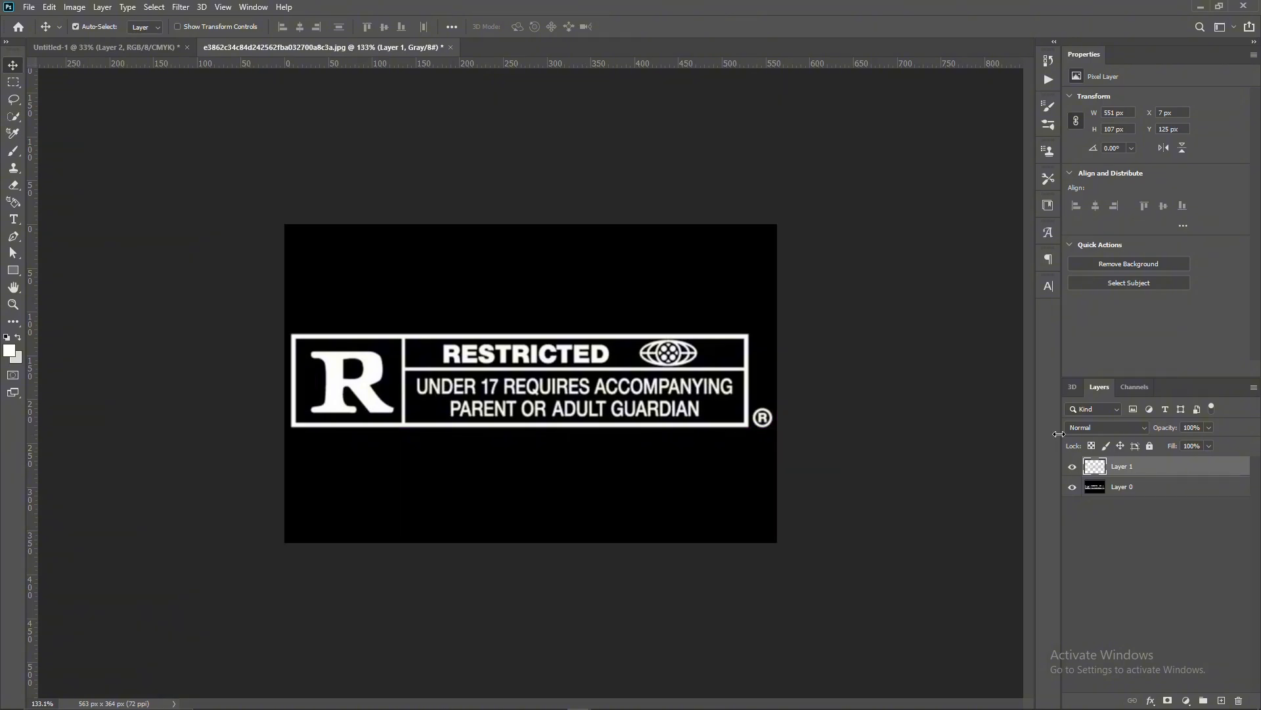
click(1073, 486)
click(1074, 487)
- Apply a black Color Overlay at 100% opacity to the copied label artwork
double_click(1223, 462)
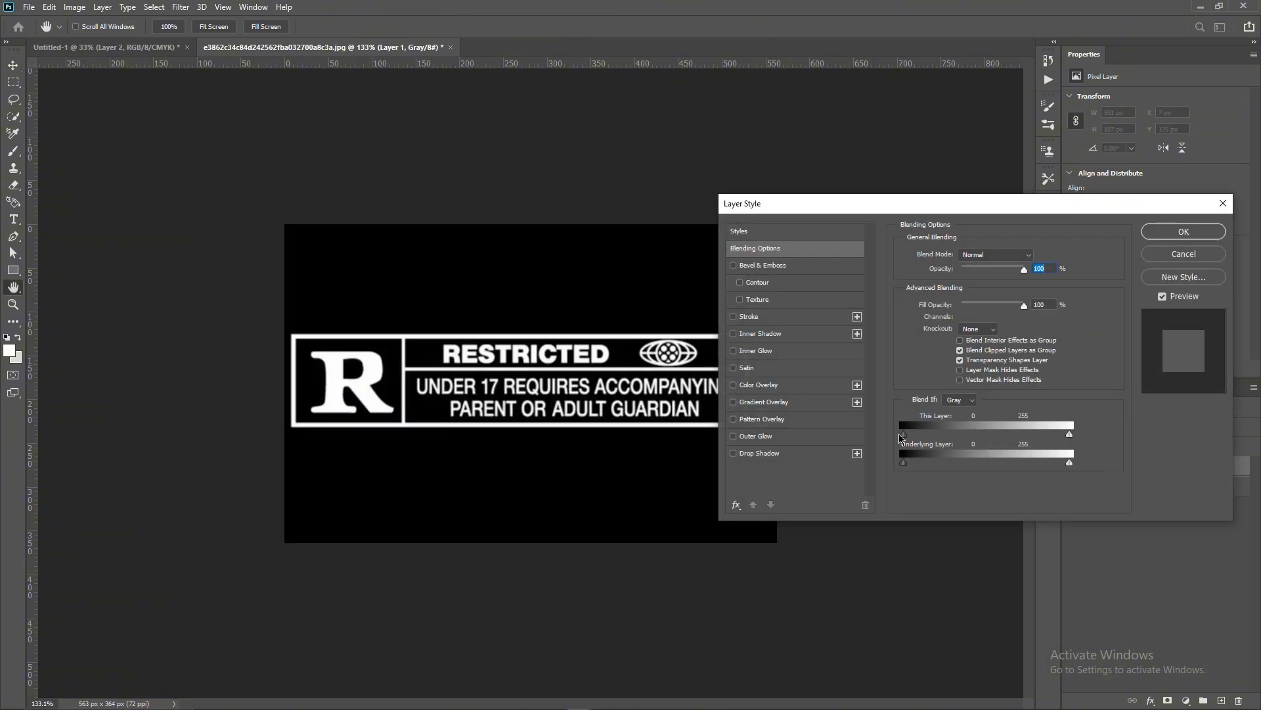
click(762, 385)
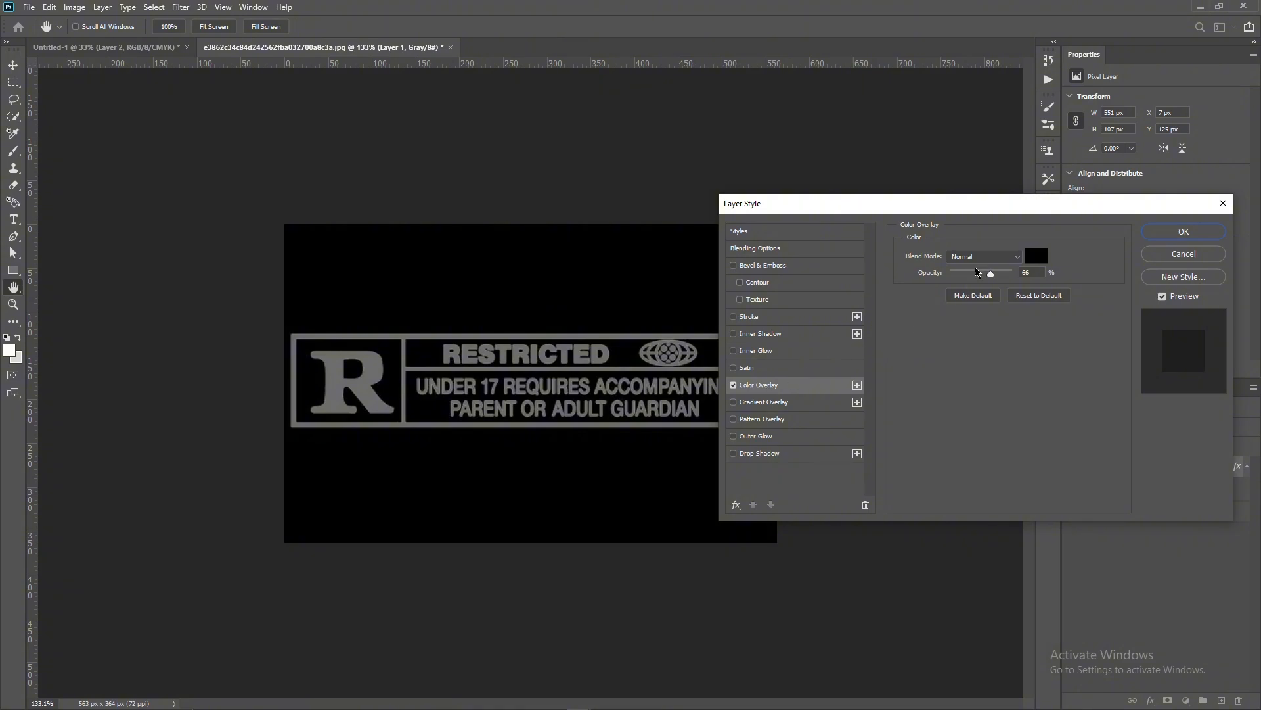
click(1037, 257)
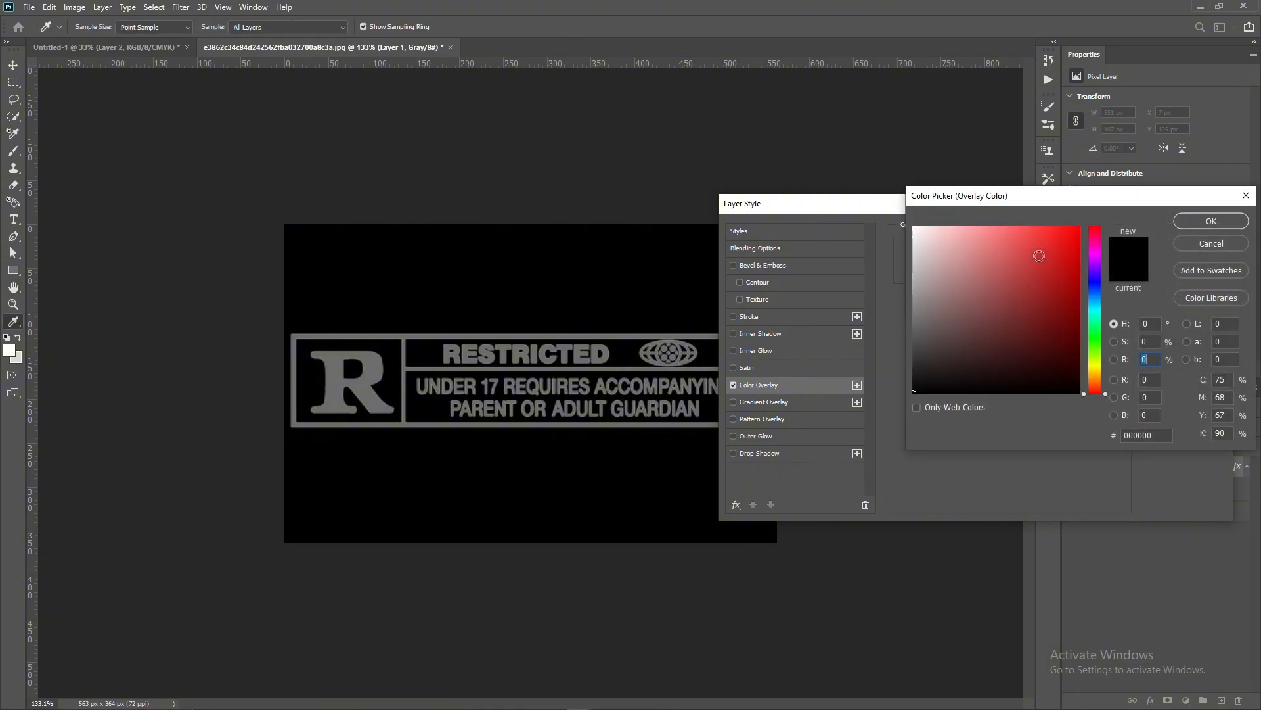
click(1211, 221)
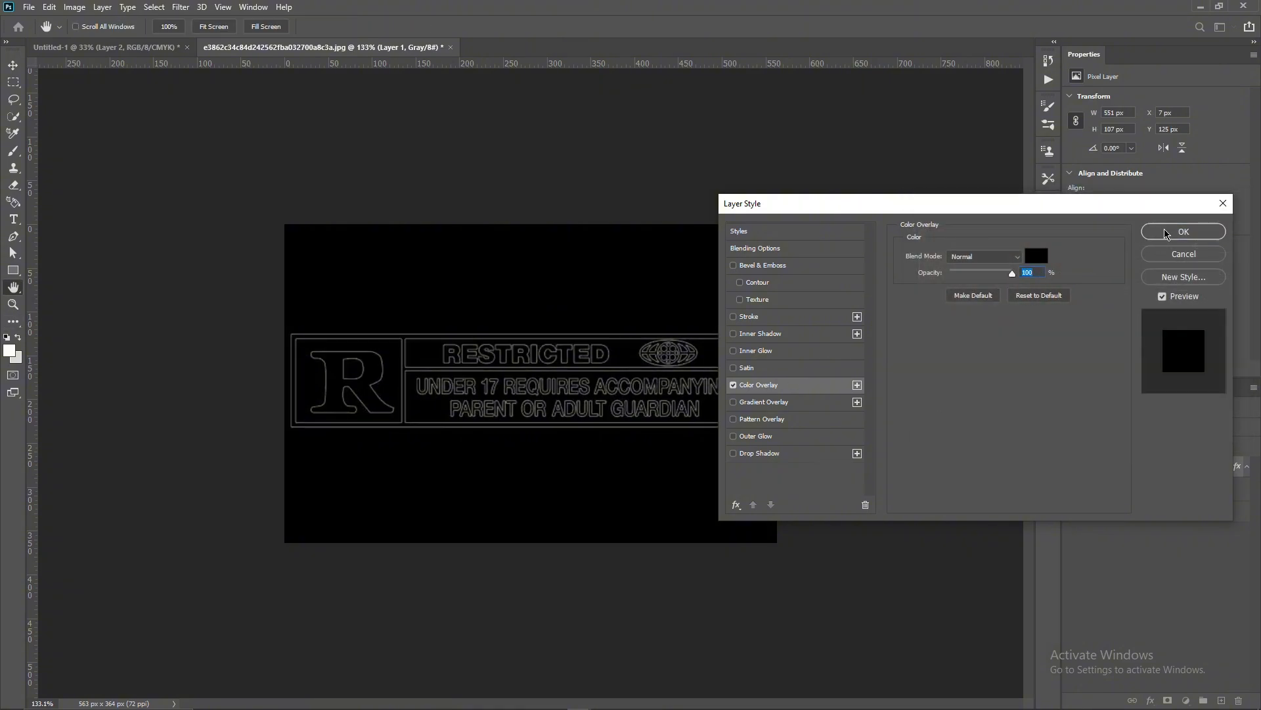
click(1182, 232)
- Move the rating label into the poster as the topmost layer, scale it to 181.92%, and place it below the lower-right portrait panel
drag(1142, 451, 759, 597)
scroll(672, 578, down, 2)
key(ctrl+shift+bracketright)
key(ctrl+t)
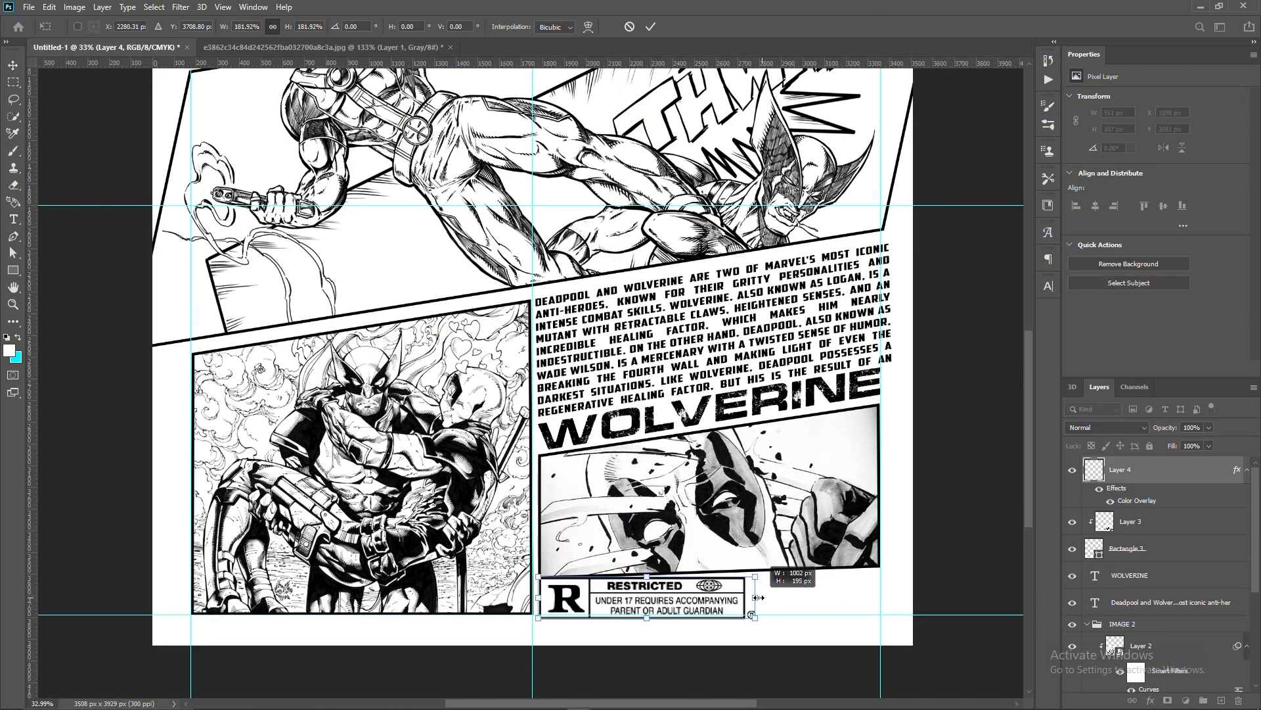
- Isolate the smiling clock face from its white areas with Color Range, copy it to a new layer, and hide the original
click(154, 7)
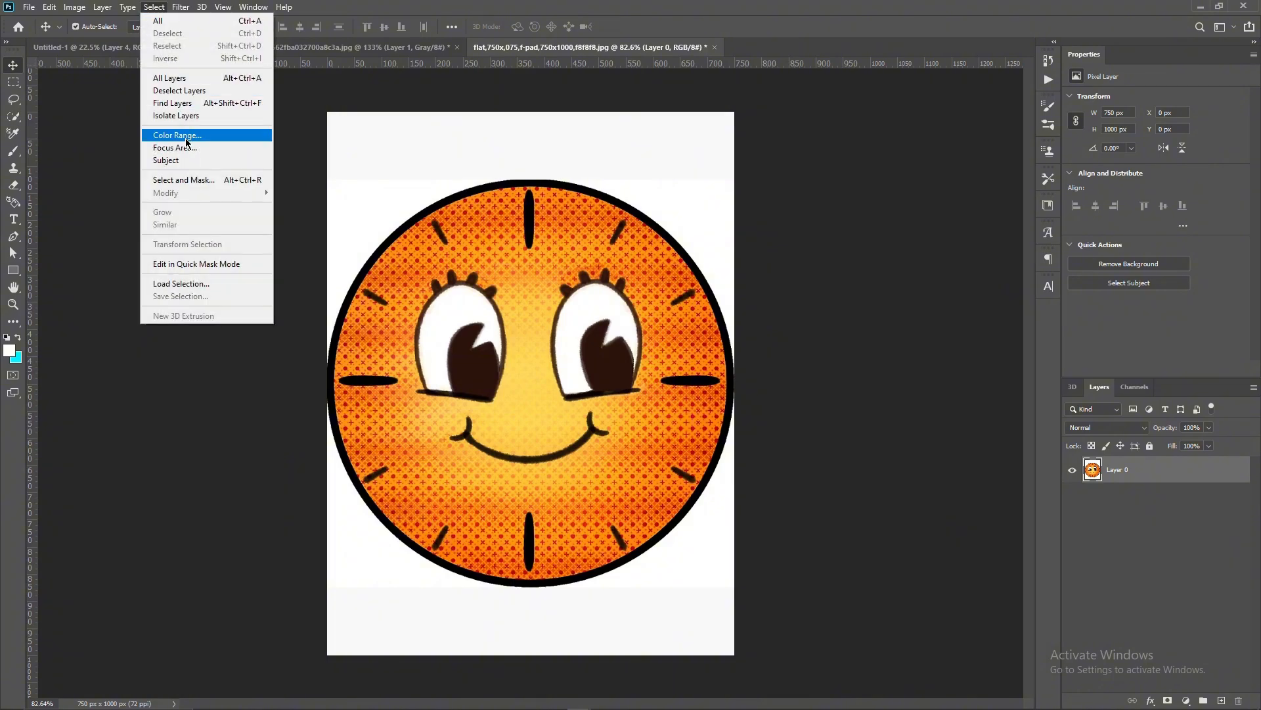
click(186, 136)
click(399, 183)
click(1008, 159)
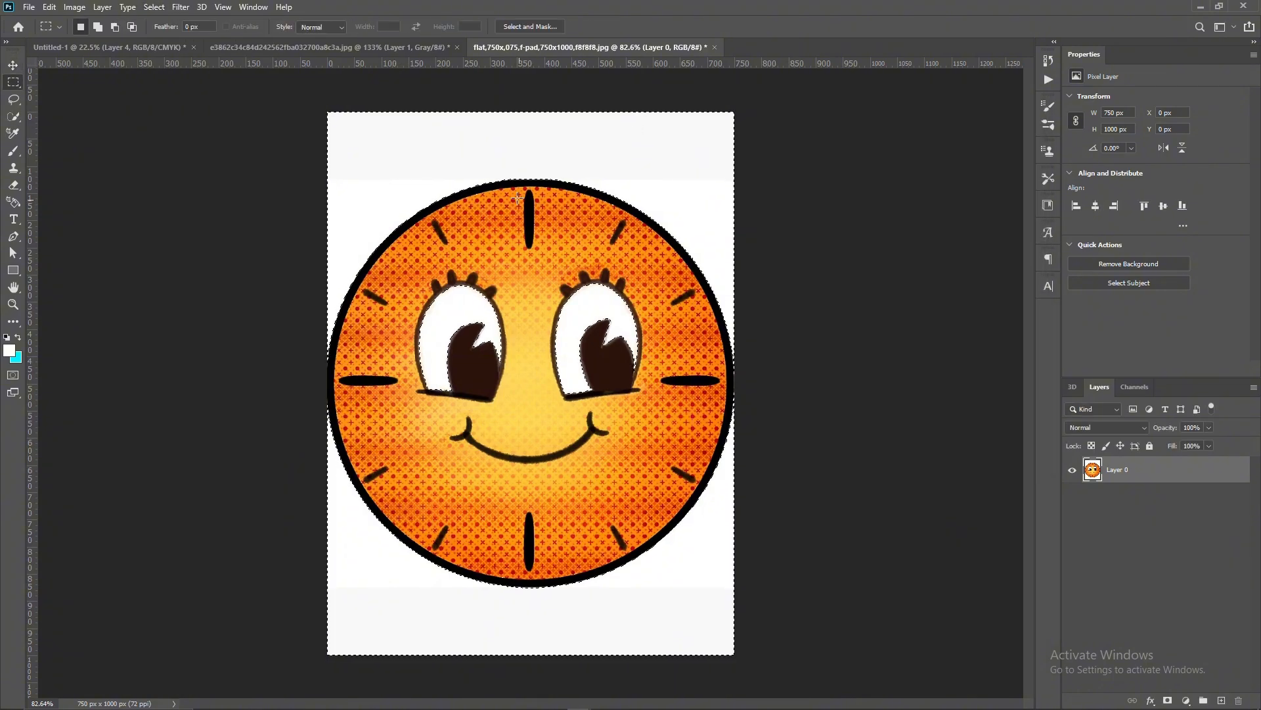
right_click(412, 159)
click(442, 176)
key(ctrl+j)
click(1072, 497)
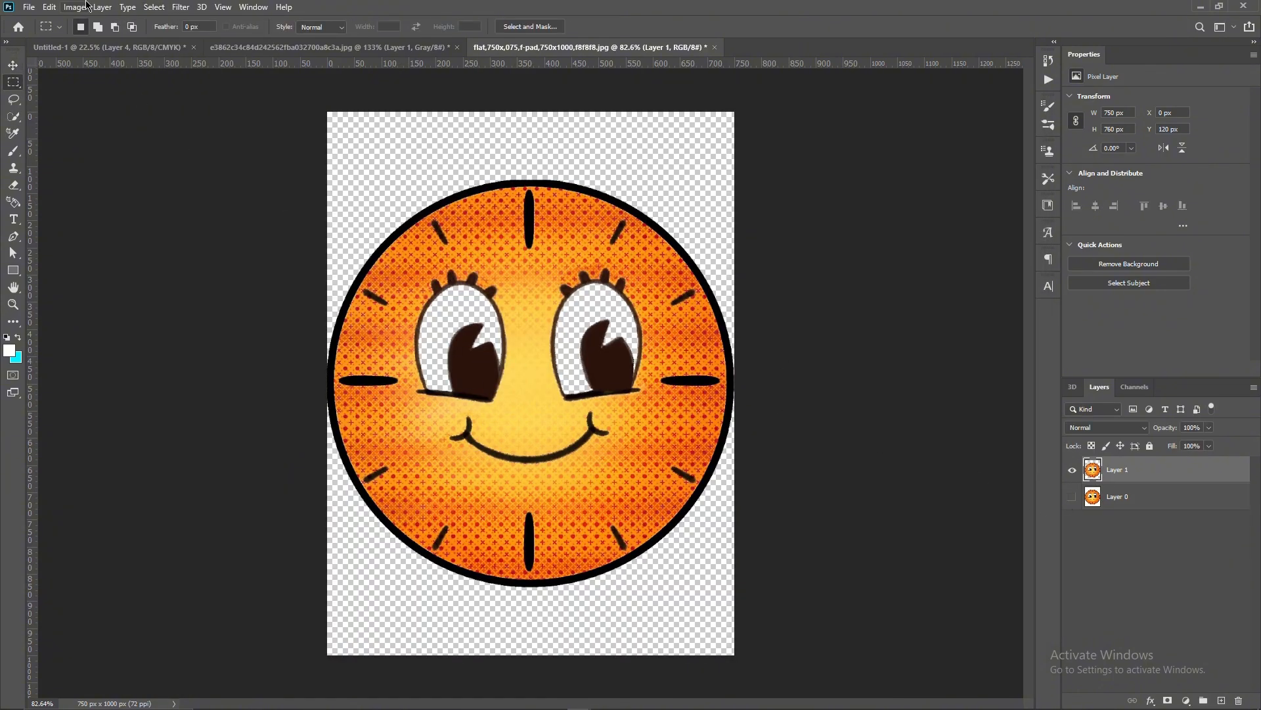
- Convert the isolated clock face to a smart object and turn it gray by lowering its saturation with Hue/Saturation
right_click(1147, 464)
click(1053, 335)
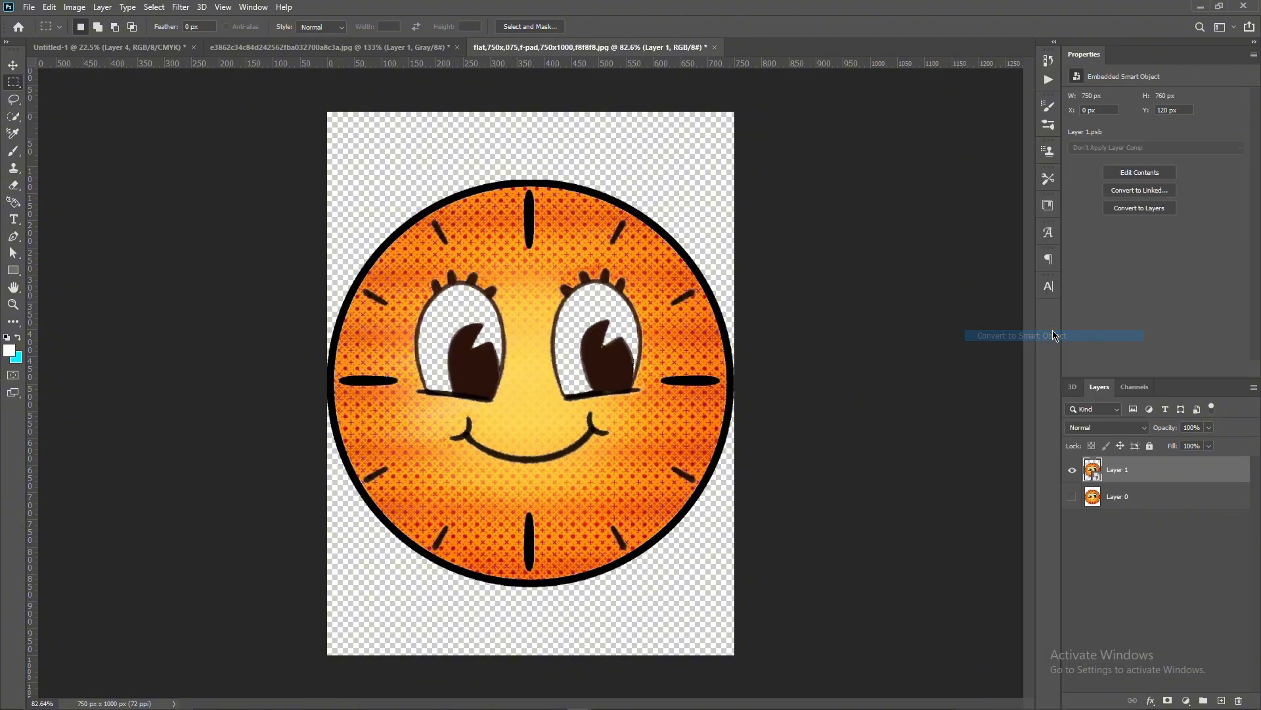
click(82, 8)
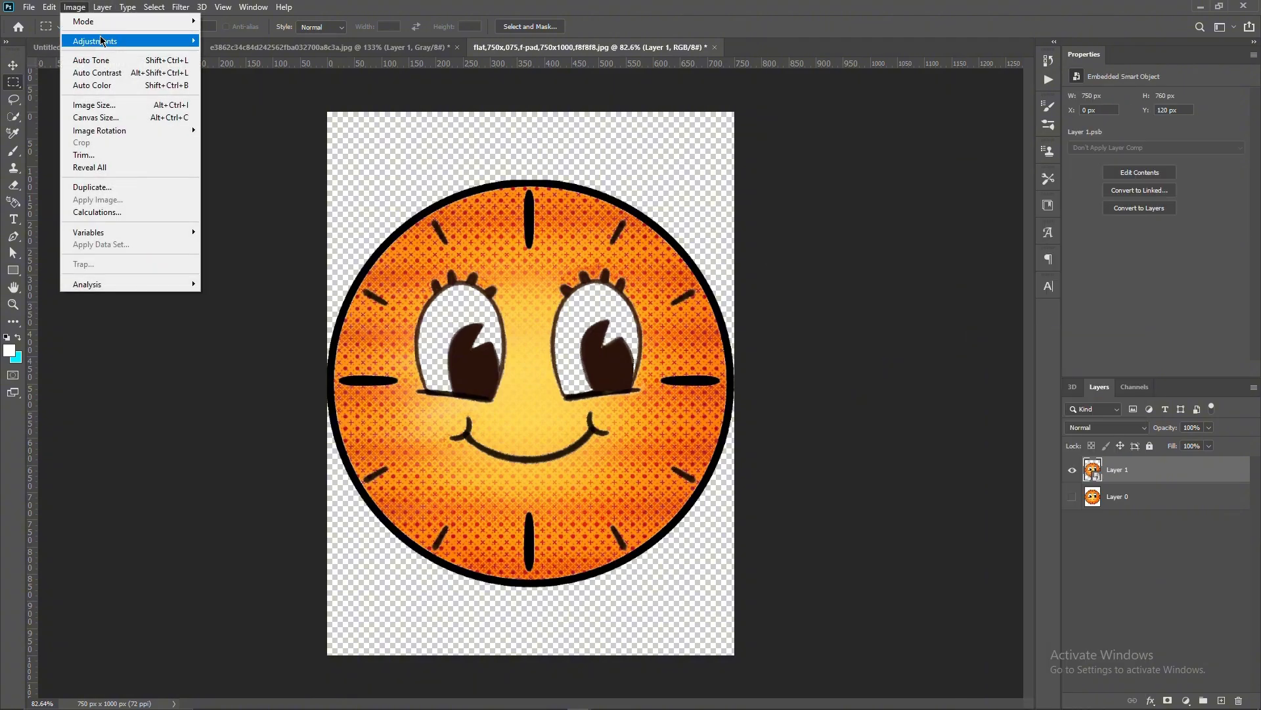
mouse_move(102, 41)
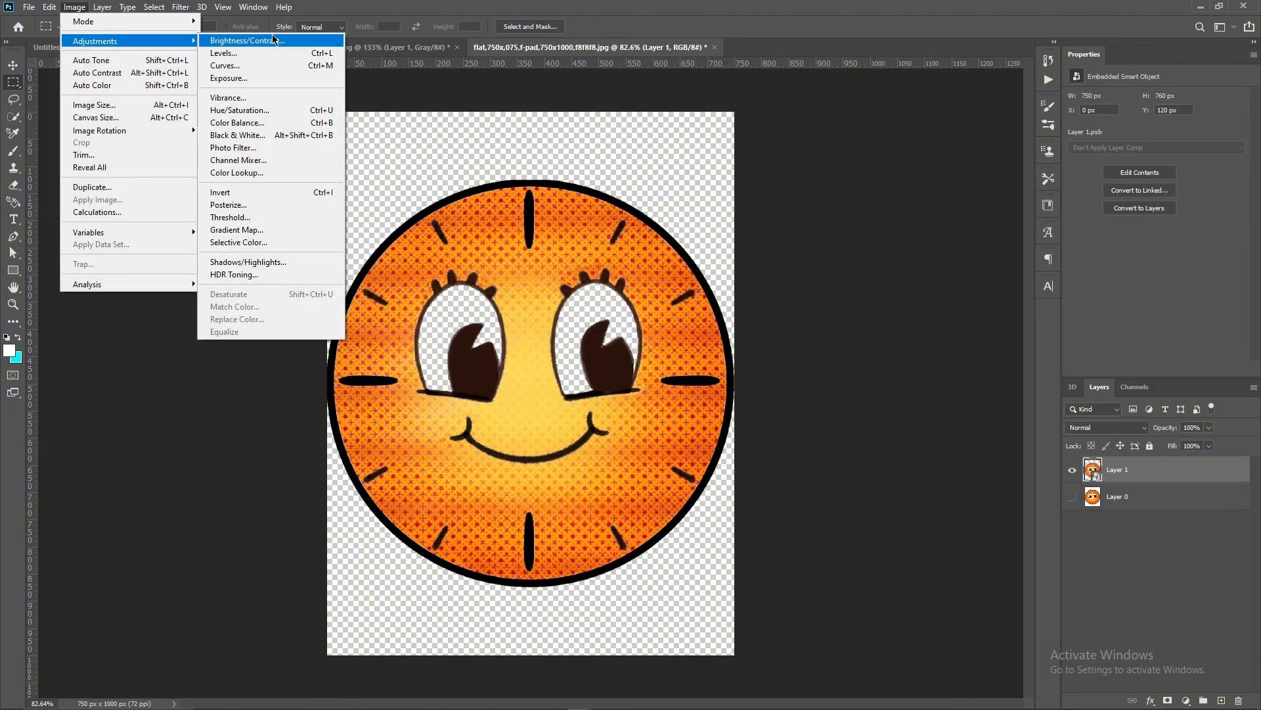
click(257, 112)
drag(836, 284, 772, 284)
drag(837, 318, 842, 318)
click(985, 186)
- Raise the clock face's contrast with Curves by pulling in the black and white points and mapping input 83 to output 116
click(75, 7)
mouse_move(101, 41)
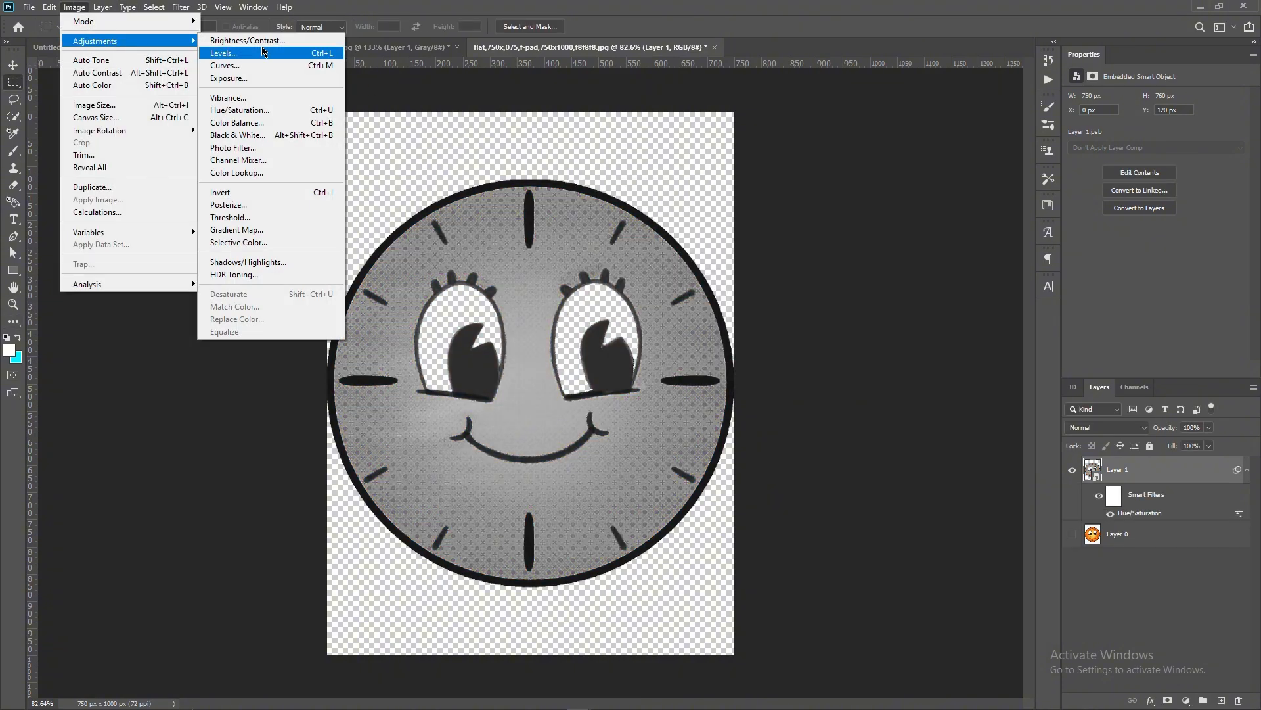
click(253, 65)
drag(976, 397, 921, 397)
drag(812, 397, 829, 396)
drag(872, 307, 867, 305)
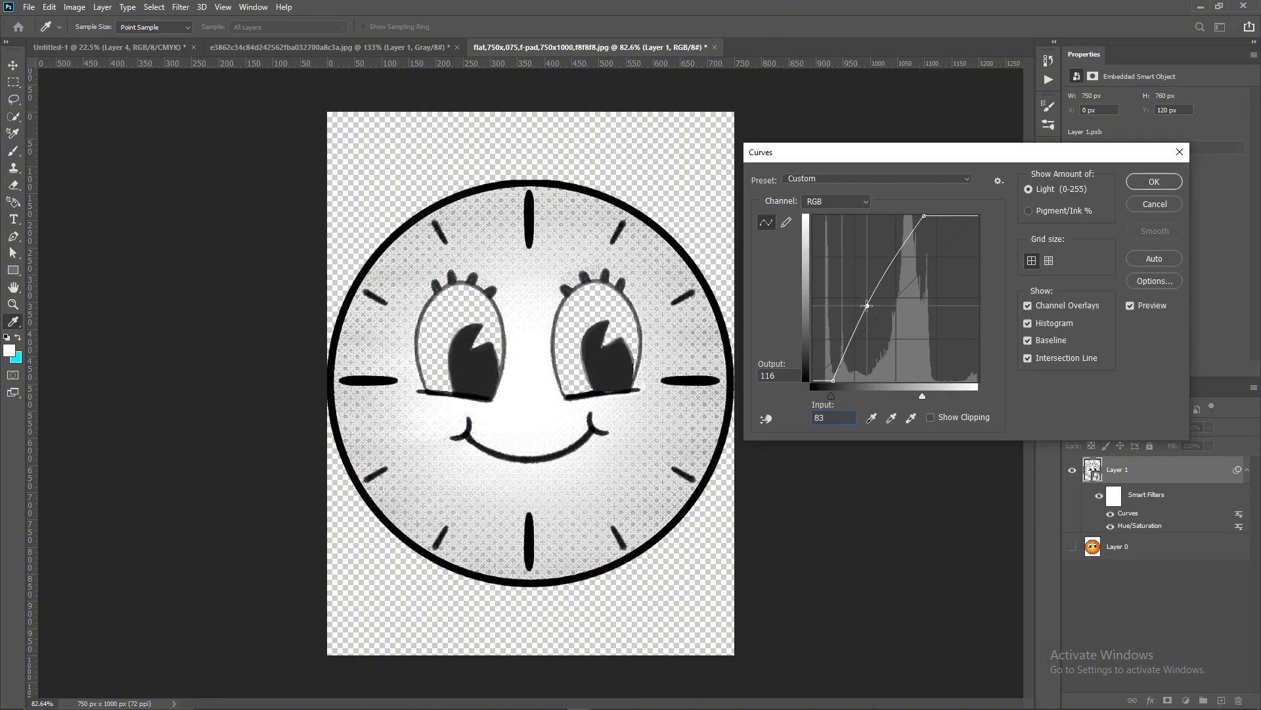
click(1155, 182)
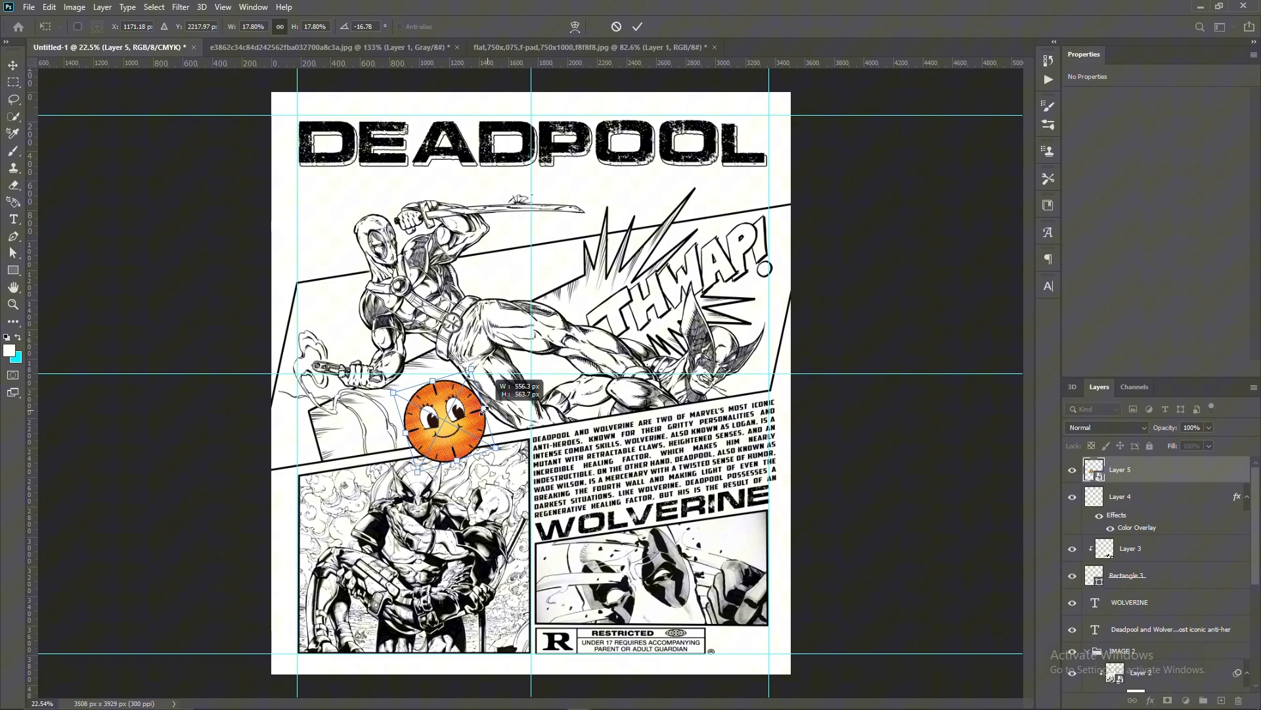
- Place the clock face in the poster, scaled down and tilted, beside Deadpool's leg and overlapping the panel's lower border
scroll(460, 394, up, 3)
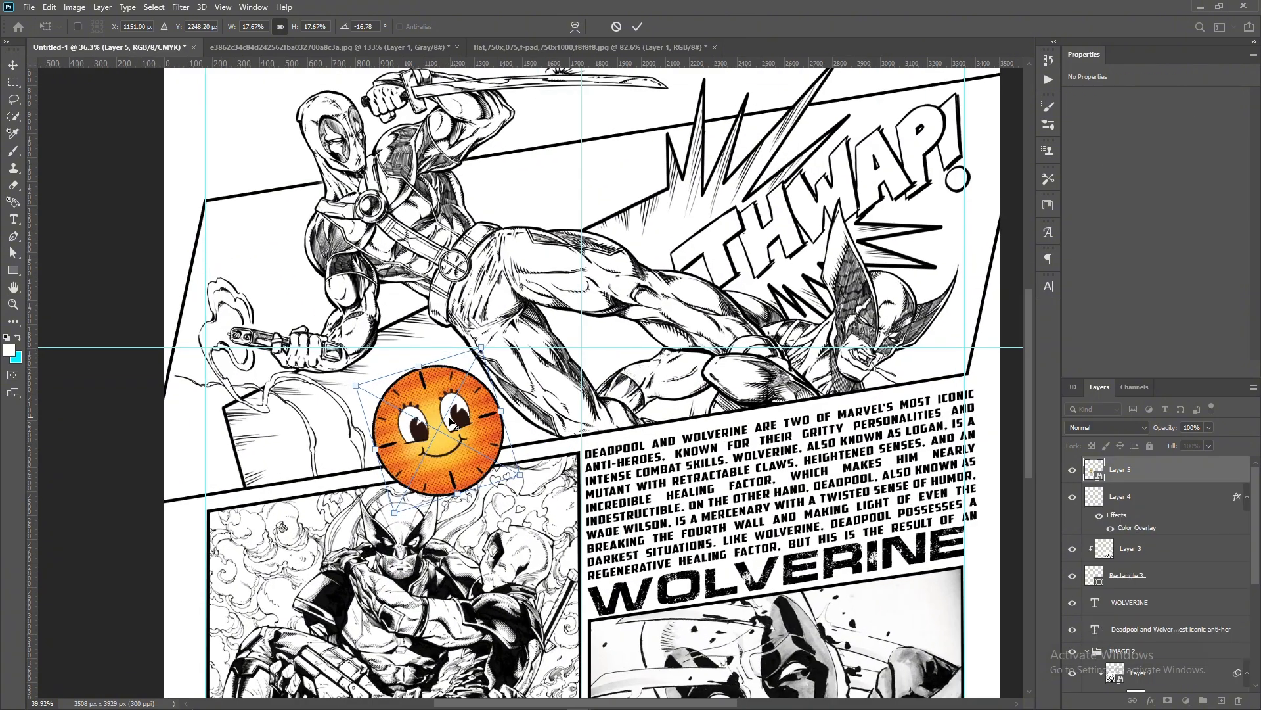
drag(507, 412, 515, 419)
drag(485, 349, 483, 372)
mouse_move(450, 420)
mouse_down()
mouse_move(475, 424)
mouse_move(463, 422)
mouse_up()
drag(518, 429, 505, 425)
drag(460, 431, 461, 438)
key(Return)
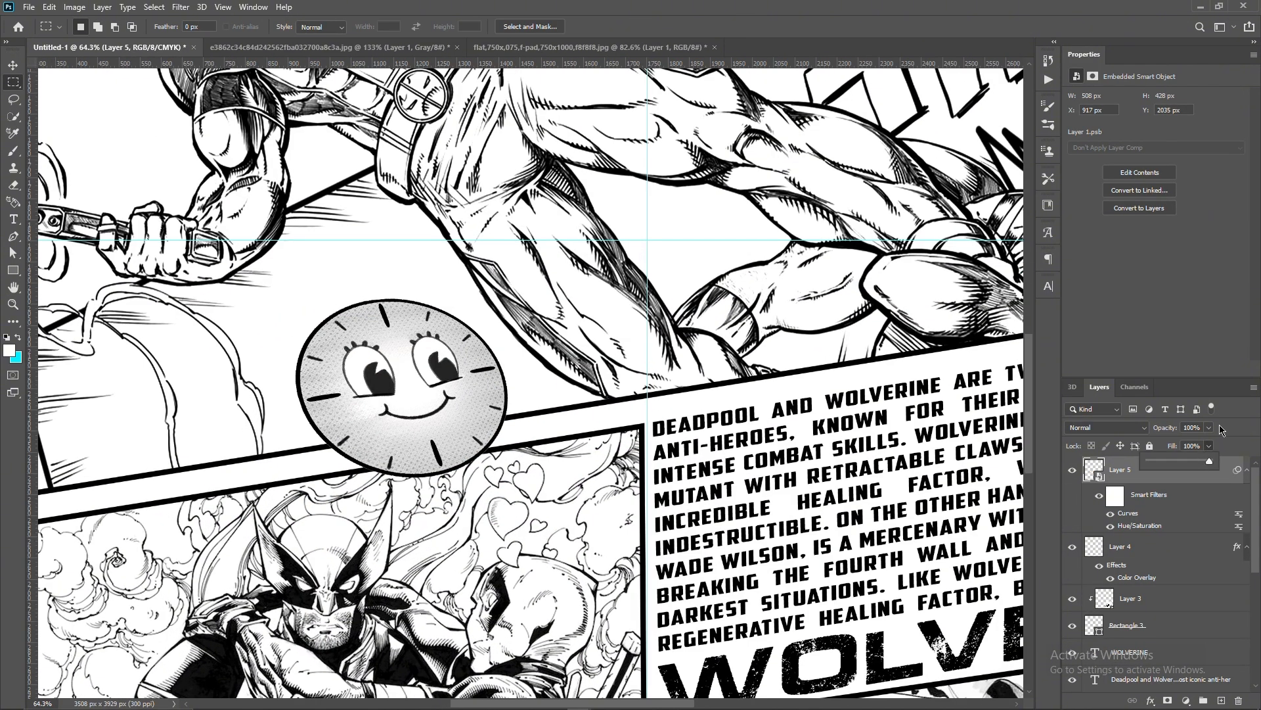
- Lower the clock face's opacity to 37% and select its part below the panel border by drawing a closed Pen path
drag(1175, 449, 1172, 449)
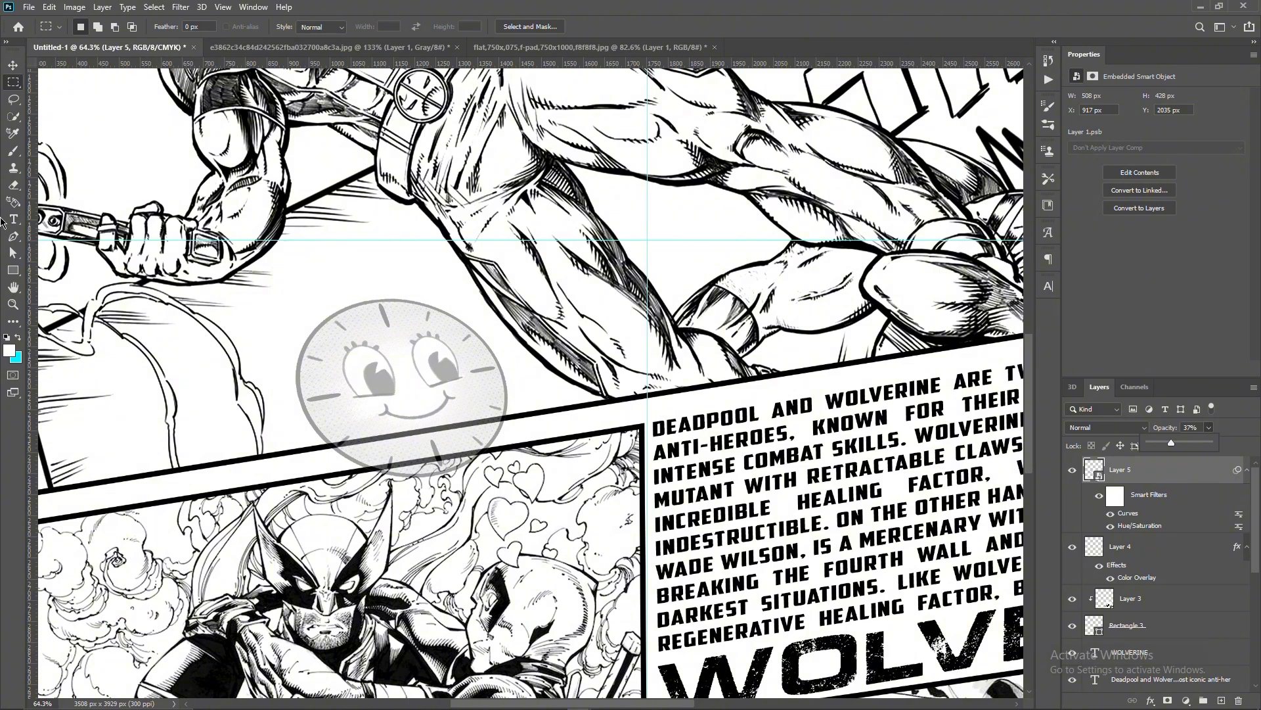
key(p)
click(294, 449)
click(565, 407)
click(549, 517)
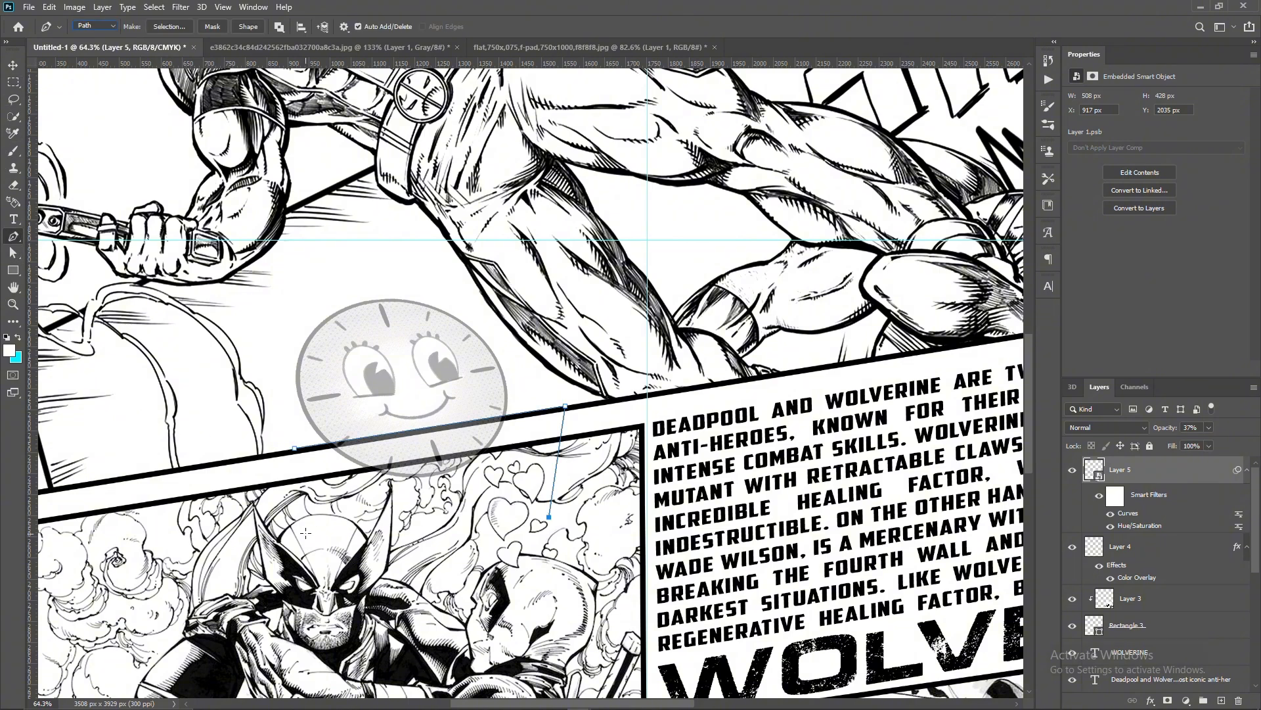
click(305, 534)
click(294, 449)
key(ctrl+Return)
- Rasterize the clock face layer, erase the selected part below the panel border, and clear the selection
click(14, 186)
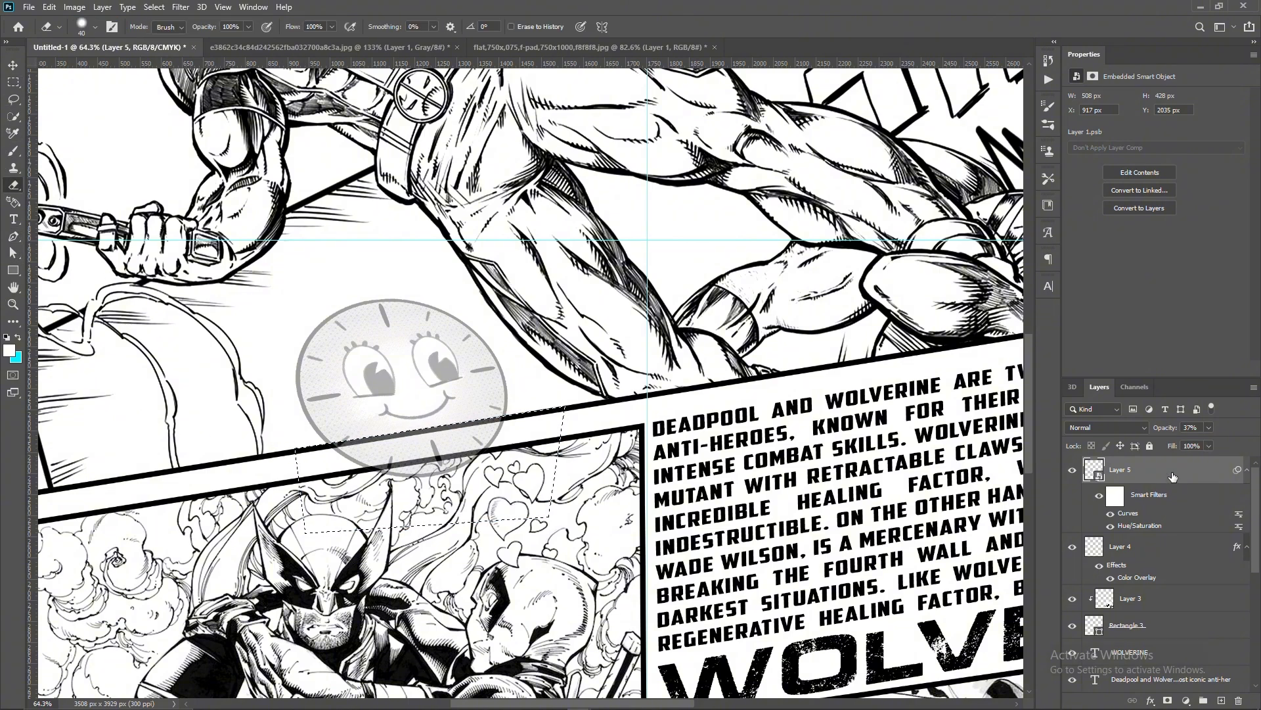
right_click(1169, 473)
click(1117, 396)
mouse_move(325, 457)
mouse_down()
mouse_move(525, 418)
mouse_move(552, 425)
mouse_move(557, 455)
mouse_up()
key(bracketright)
key(bracketright)
key(bracketright)
key(bracketright)
key(bracketright)
key(bracketright)
key(bracketright)
key(m)
right_click(491, 362)
click(511, 372)
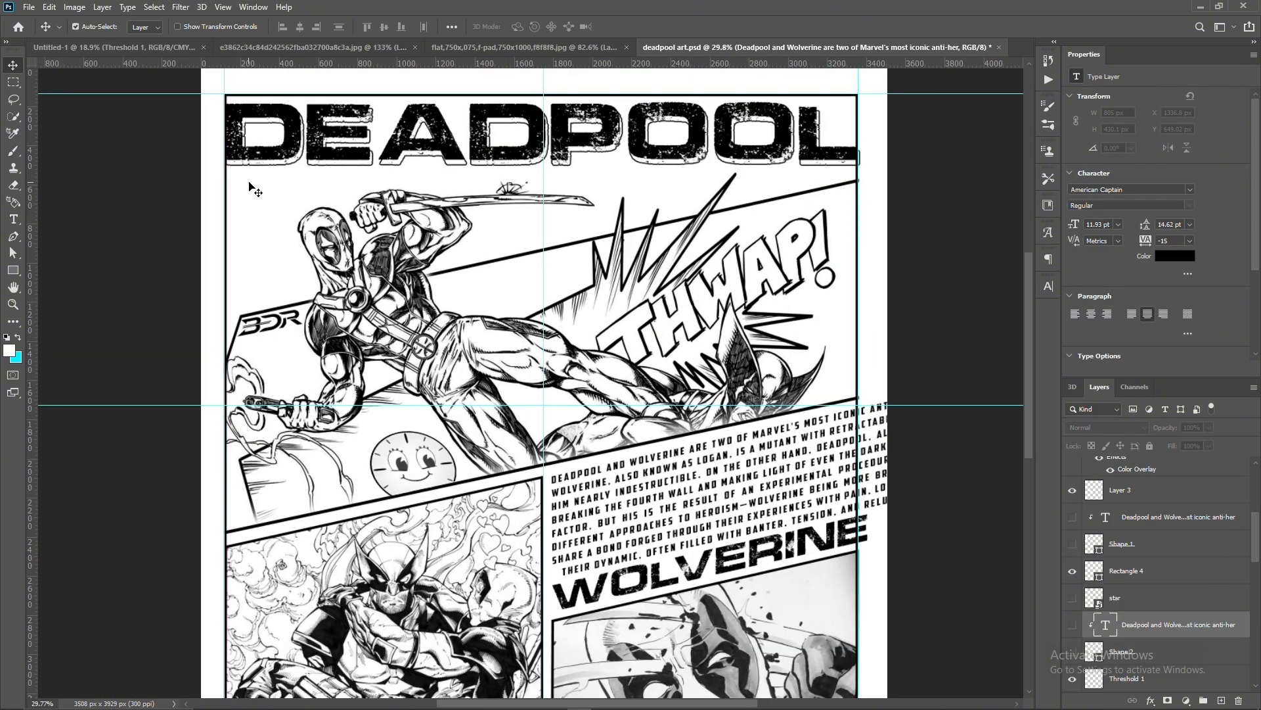
scroll(241, 135, up, 2)
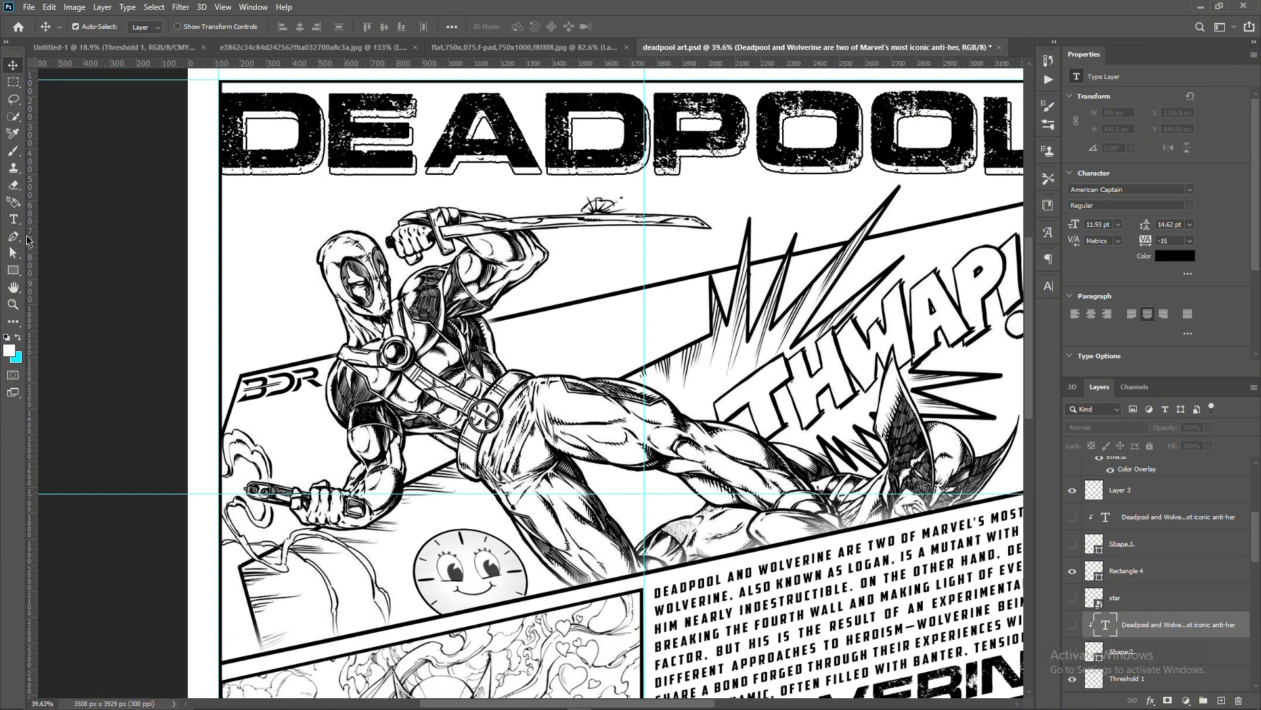
click(13, 236)
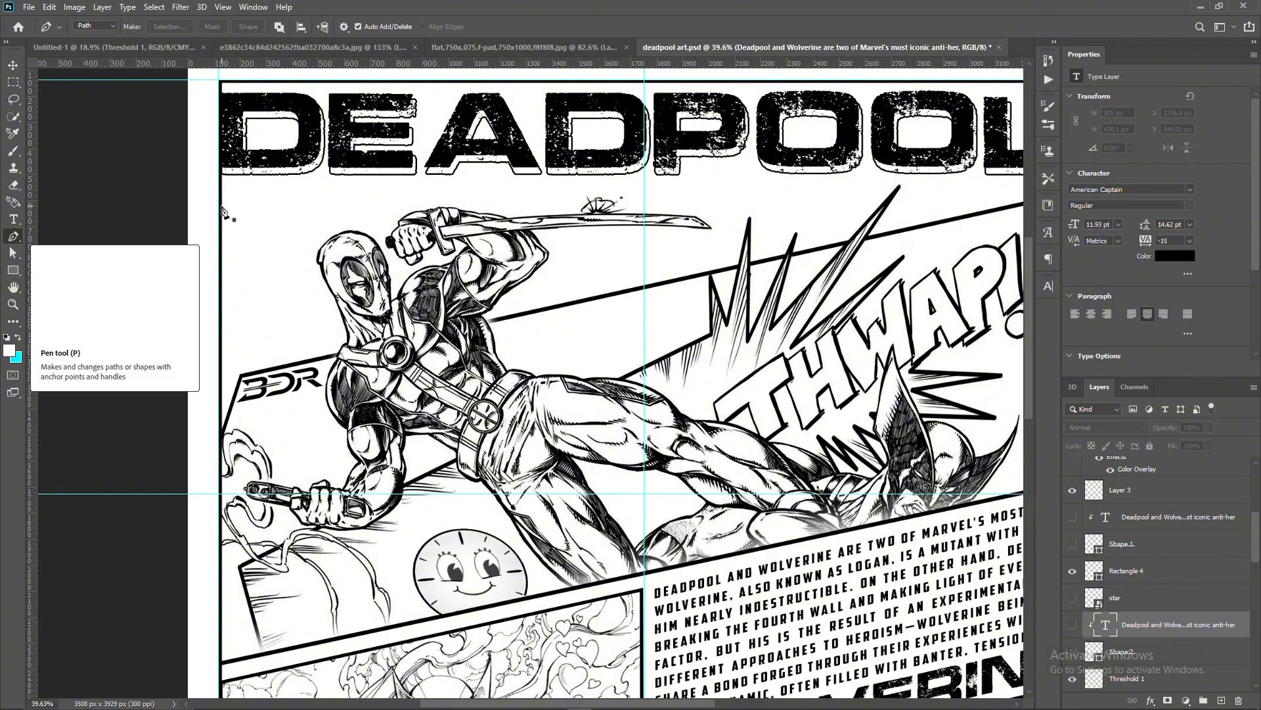
click(219, 206)
click(339, 205)
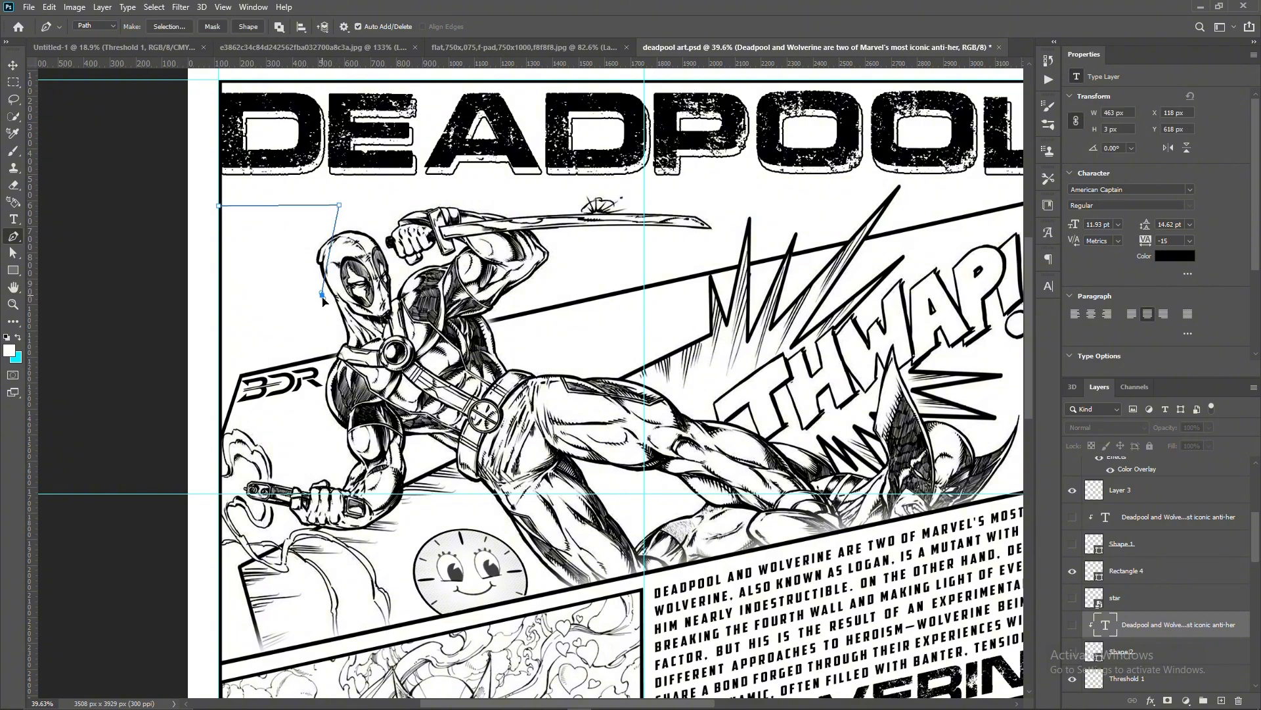
drag(322, 299, 361, 335)
key(ctrl+z)
click(339, 219)
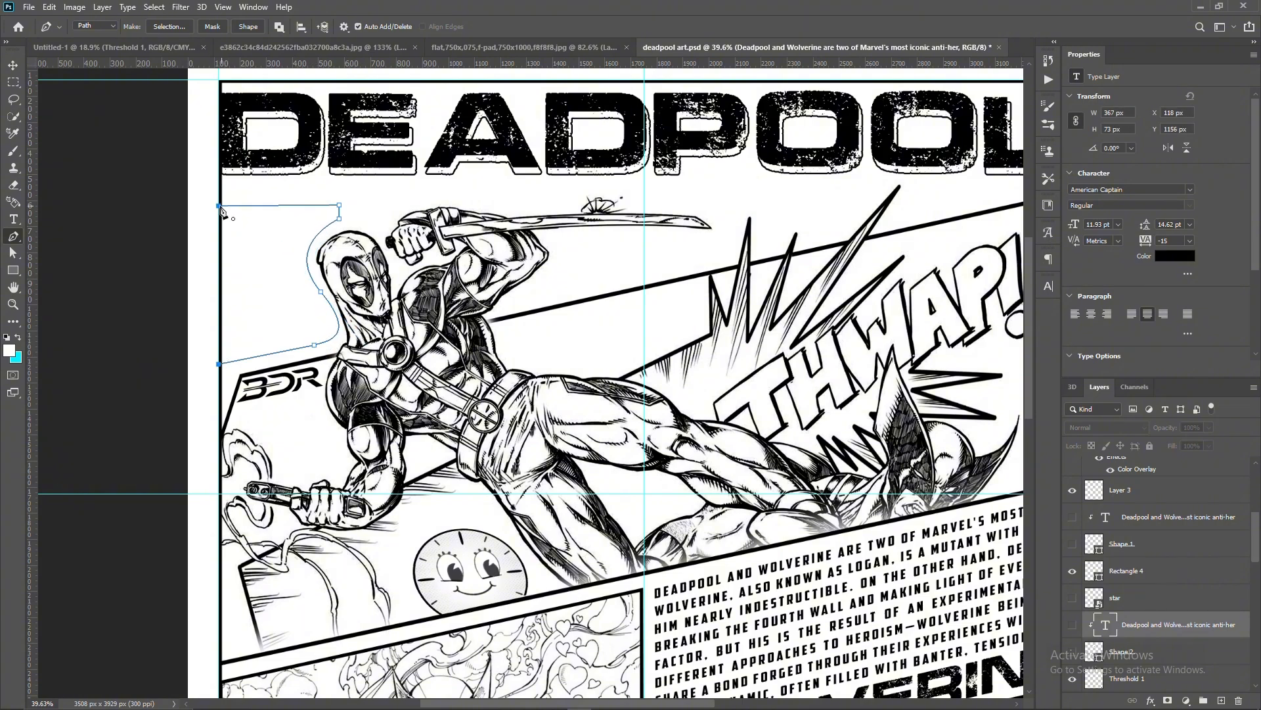
- Draw a closed Pen shape about 460 by 624 px around the back of Deadpool's head, with no fill and a 12.87 px black stroke
click(108, 25)
click(93, 38)
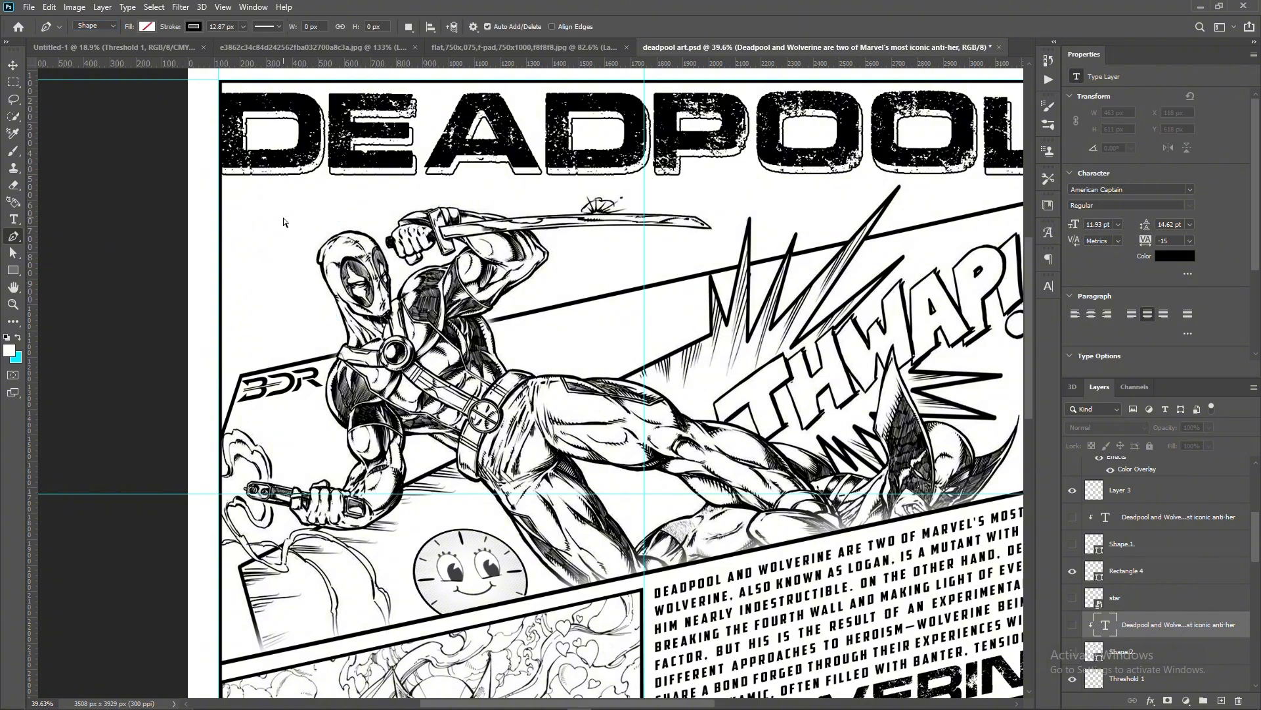
scroll(325, 283, up, 1)
click(208, 196)
click(337, 195)
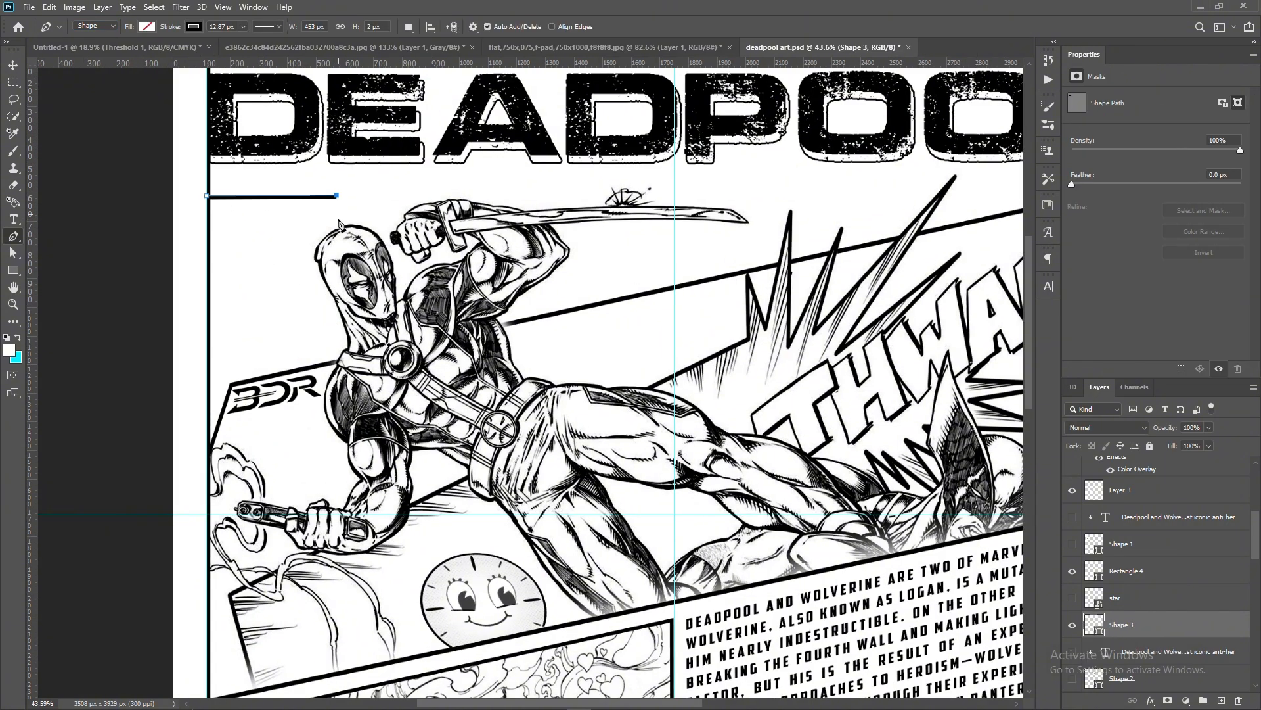
click(310, 354)
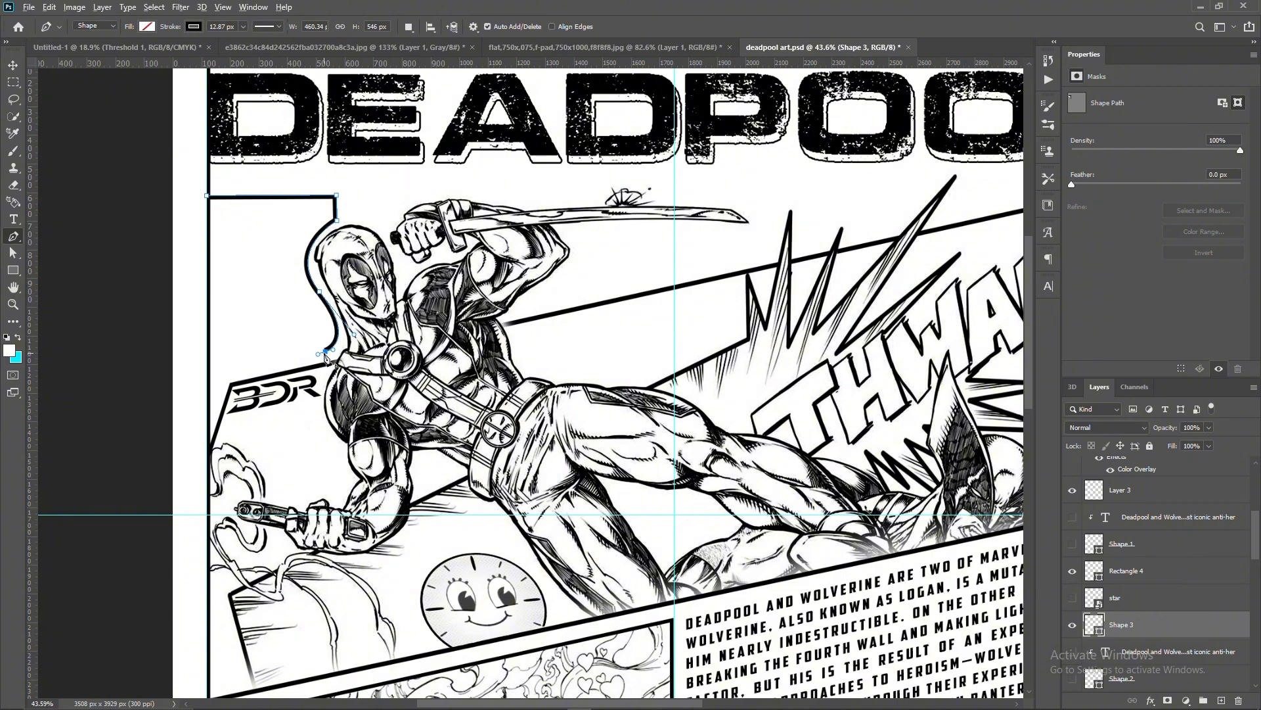
click(207, 374)
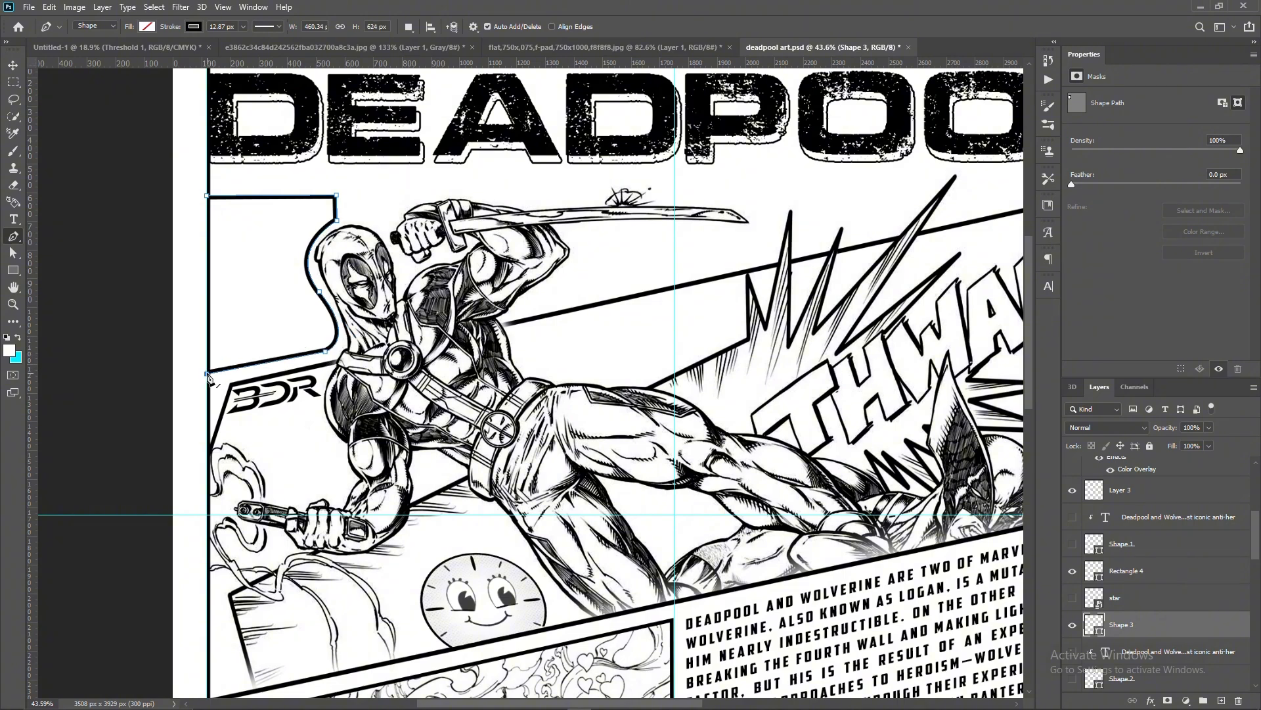
click(206, 197)
- Narrow the new shape to about 421 px wide so its outer edge sits inside the poster border
key(ctrl+t)
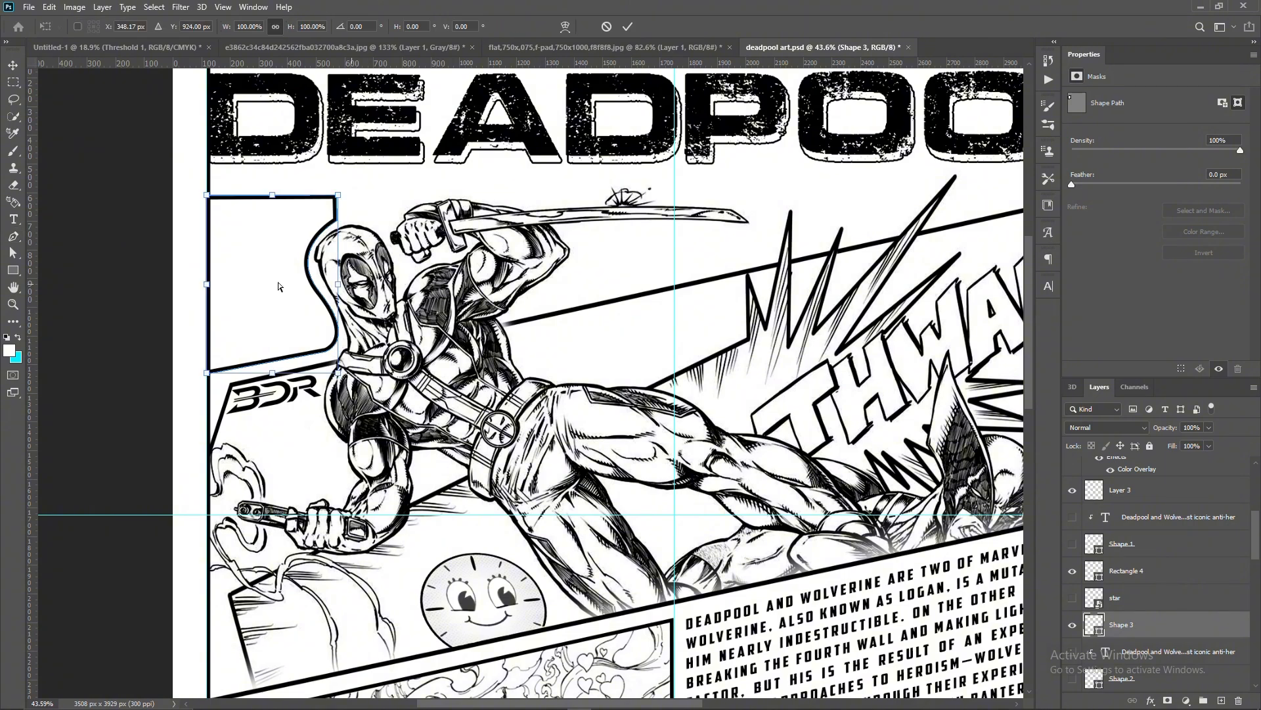
drag(207, 284, 219, 282)
click(629, 25)
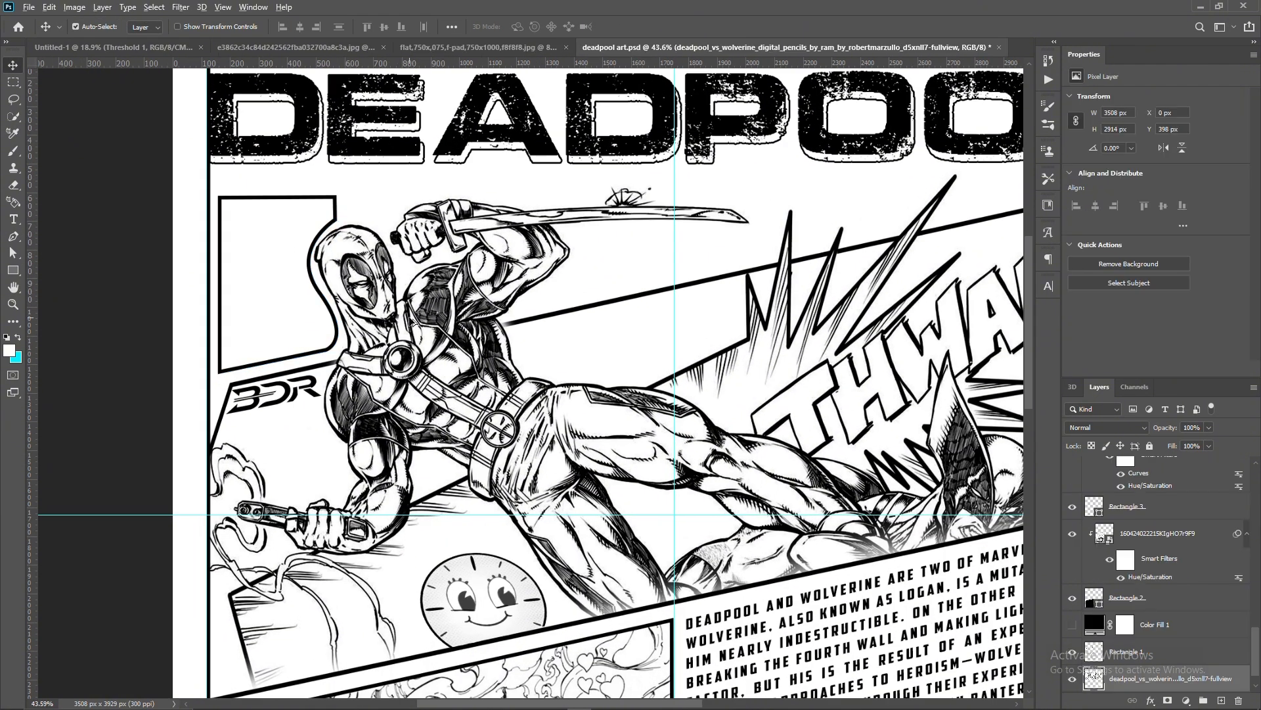
click(180, 6)
click(369, 330)
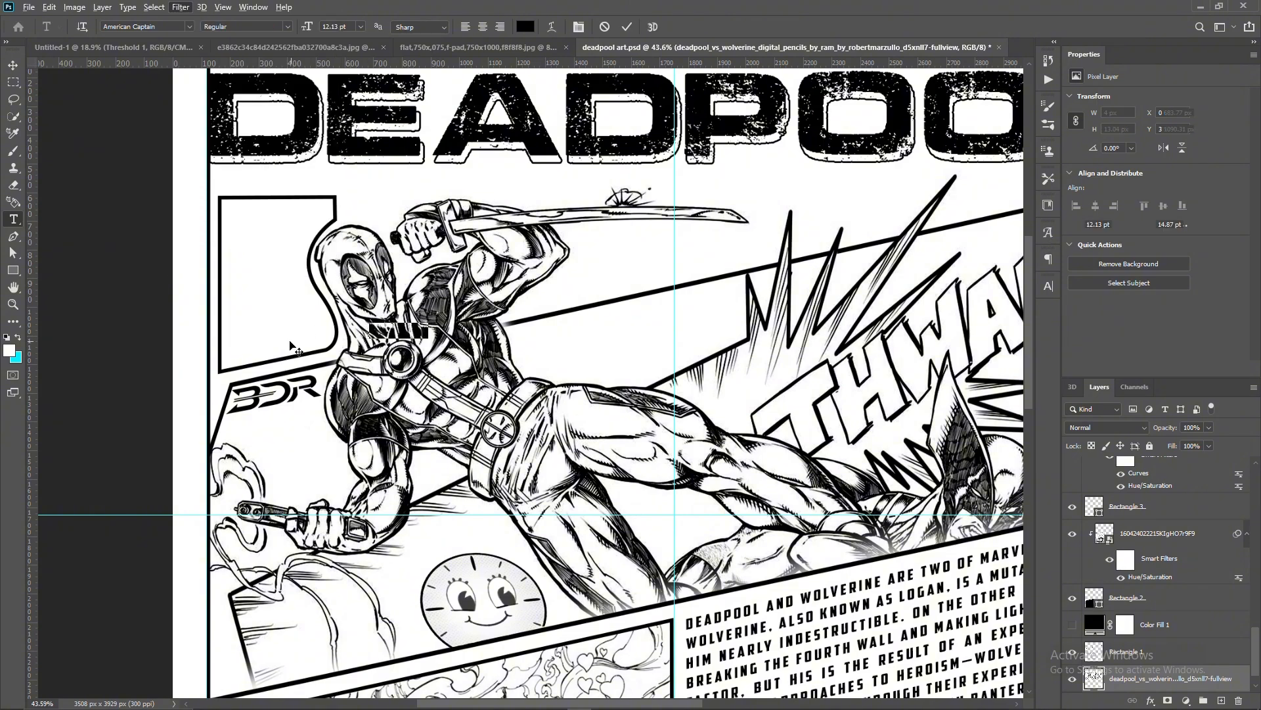
click(605, 28)
- Create a text box about 594 by 688 px over the new shape and paste the Deadpool and Wolverine description into it
drag(226, 203, 397, 400)
key(ctrl+v)
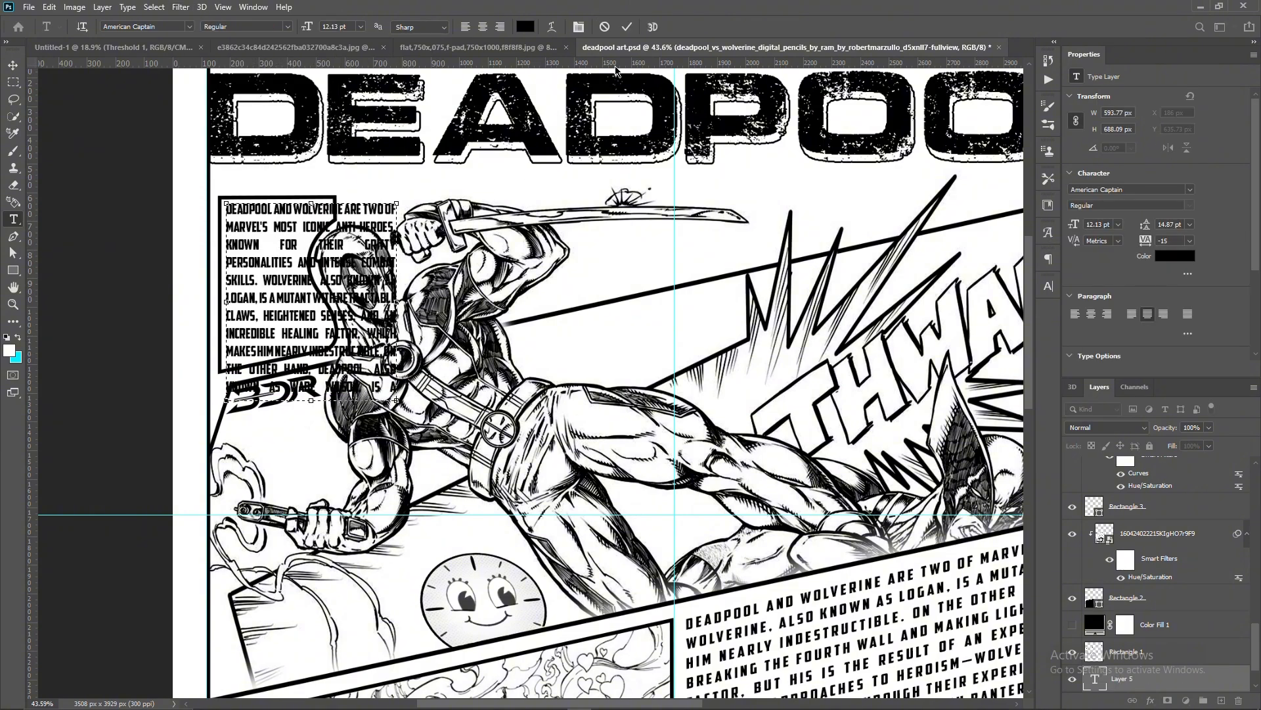
click(629, 27)
- Bring the new shape and the description text to the top of the layer stack and clip the text to the shape
key(v)
click(355, 315)
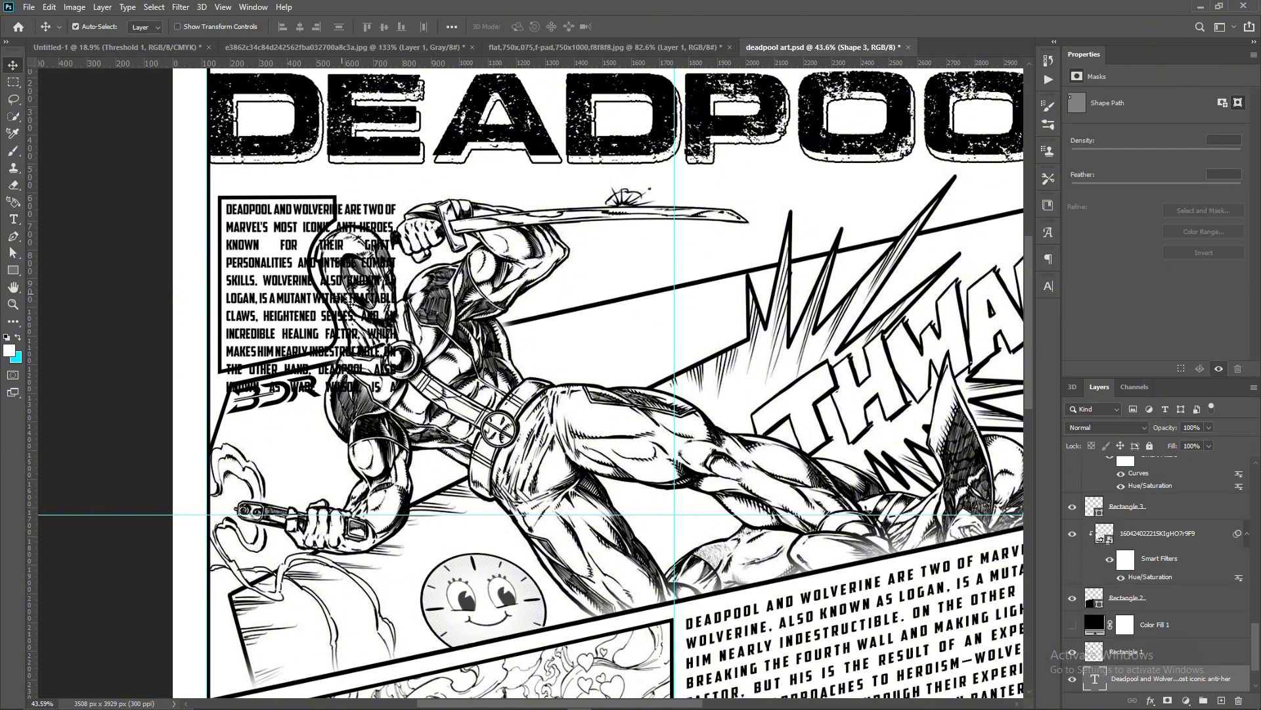
drag(1148, 678, 1146, 458)
click(279, 289)
drag(1152, 680, 1160, 482)
alt+click(1166, 479)
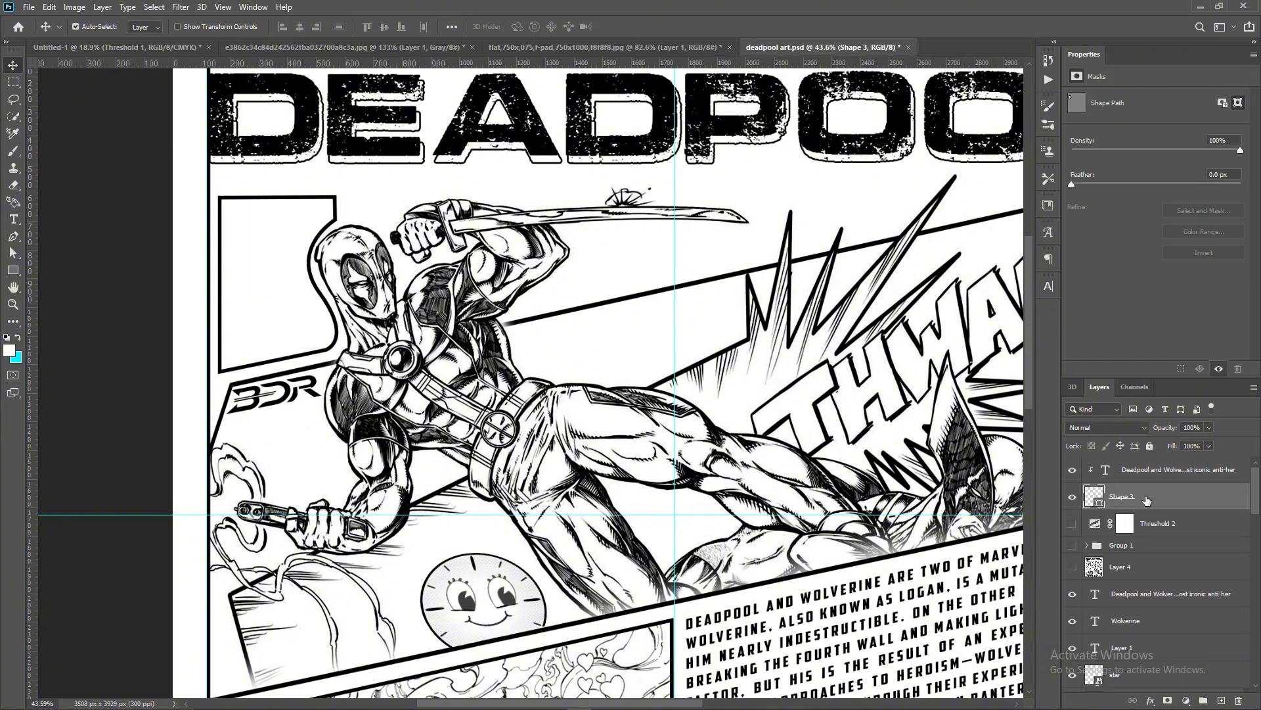
- Give the shape behind Deadpool's head a white fill
key(p)
click(147, 27)
click(63, 97)
- Enlarge the description text behind Deadpool's head, rotate it to -19.39° and reposition it to fill the shape
key(v)
click(281, 276)
key(ctrl+t)
drag(415, 263, 401, 226)
drag(299, 263, 269, 267)
drag(359, 266, 383, 263)
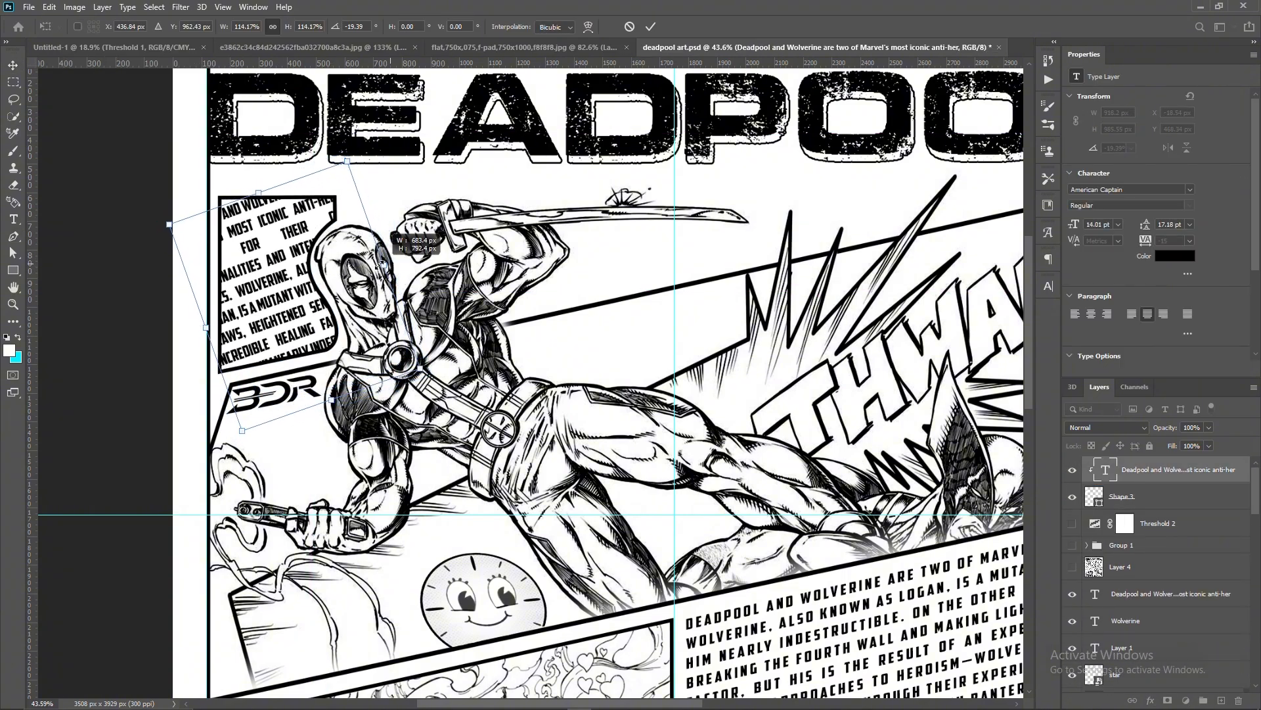
drag(275, 255, 257, 234)
key(Return)
scroll(435, 279, down, 4)
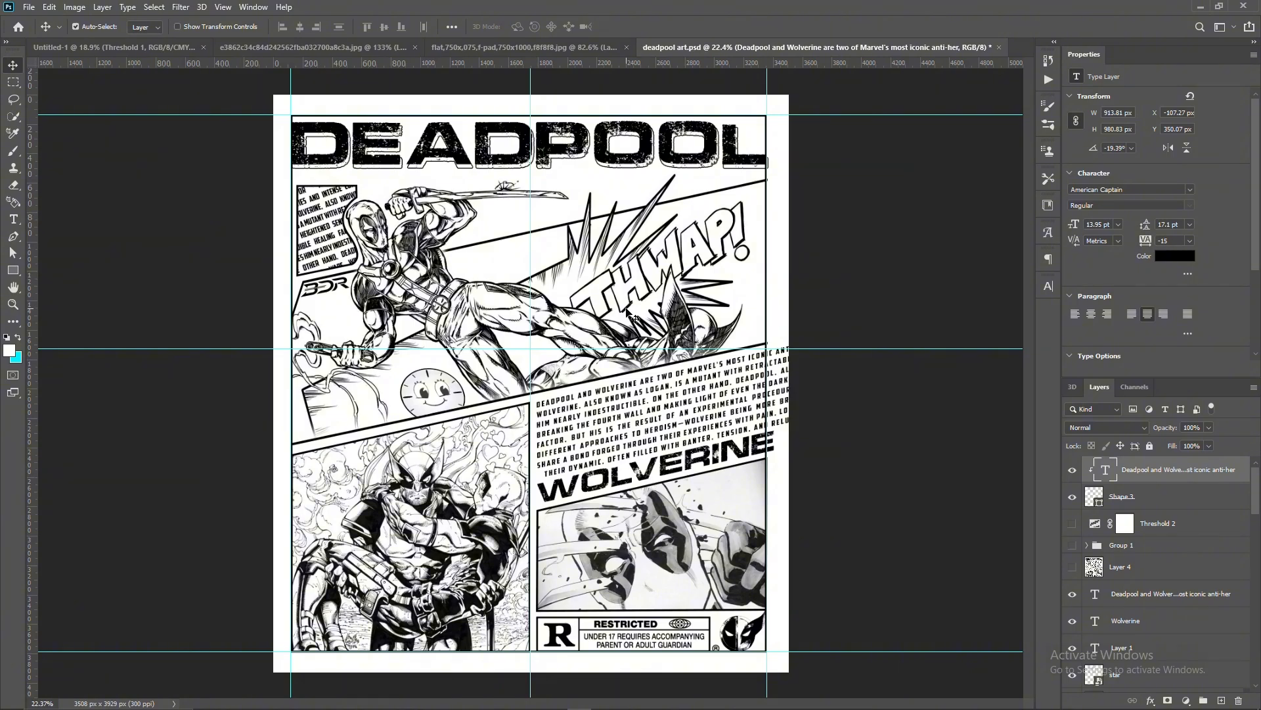
- Place star copies around the spikes above THWAP! and scale them to different sizes, the last about 70 by 121 px
drag(332, 286, 680, 178)
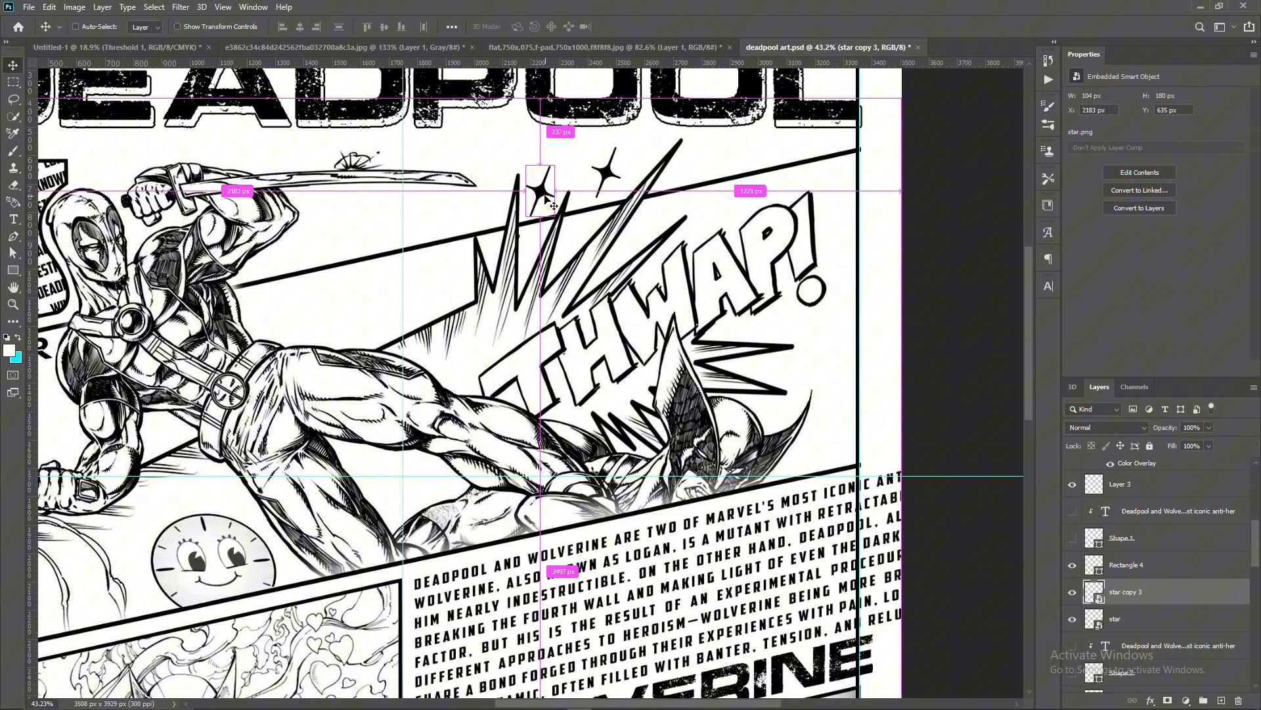
key(ctrl+t)
click(637, 27)
key(ctrl+t)
drag(714, 186, 712, 178)
click(637, 27)
- Draw a closed angular Pen shape about 534 by 259 px beneath Deadpool's sword and bring it to the front
scroll(714, 253, down, 4)
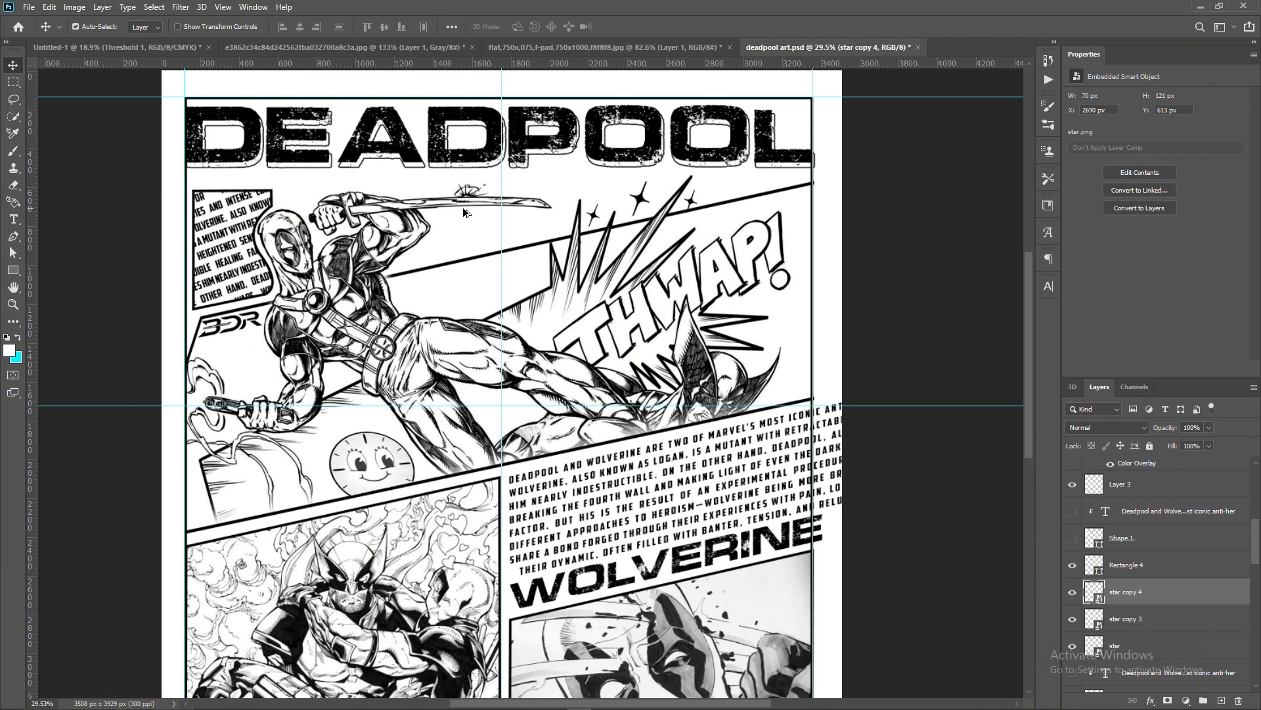
scroll(464, 211, down, 1)
scroll(463, 231, up, 1)
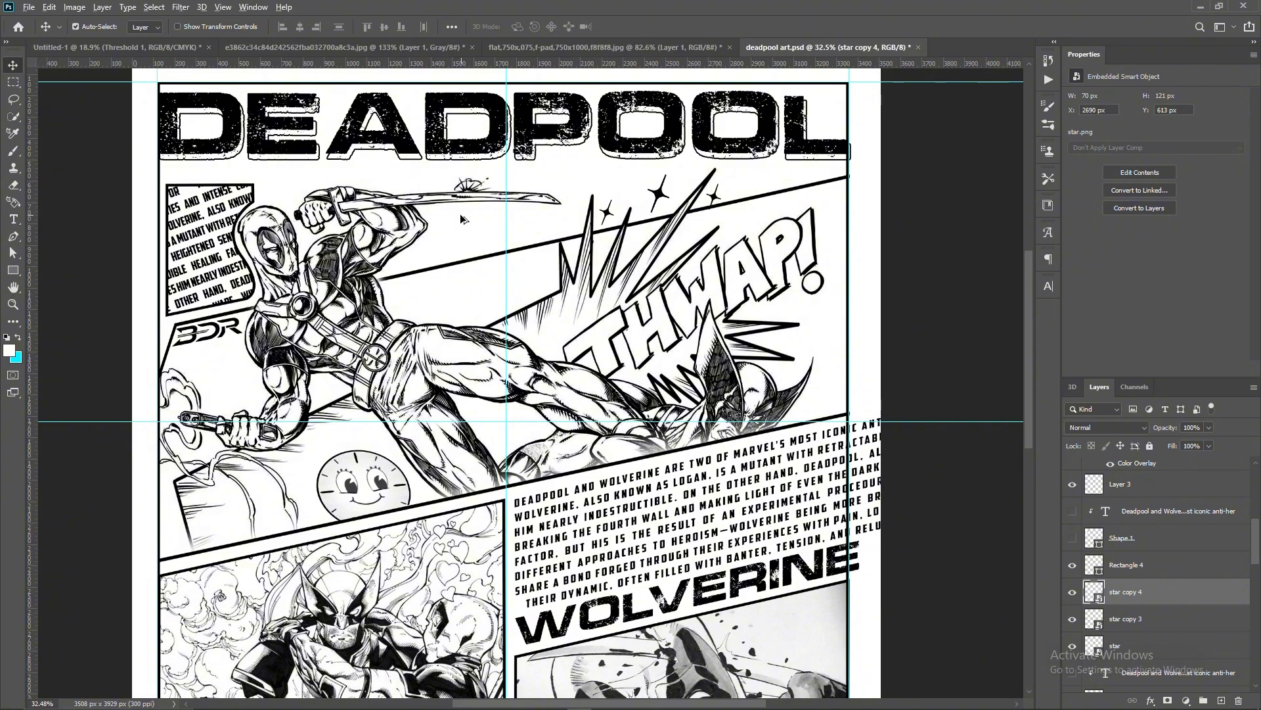
scroll(463, 219, up, 2)
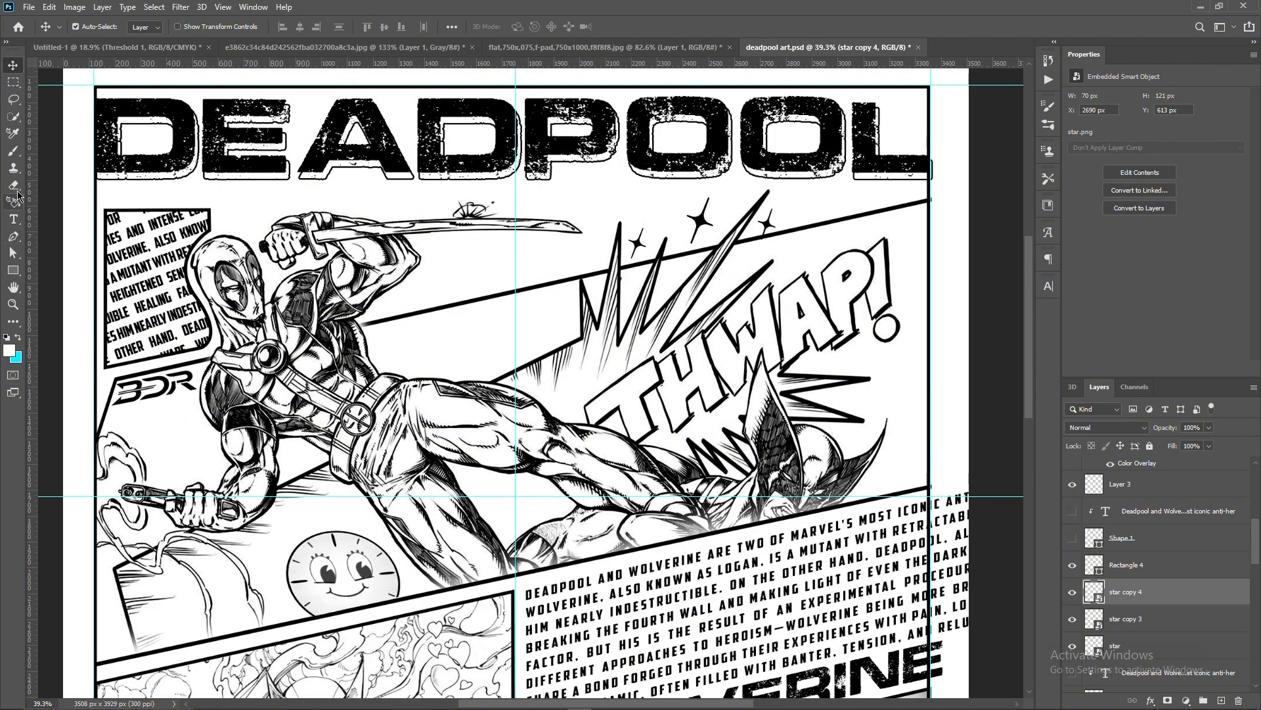
click(13, 236)
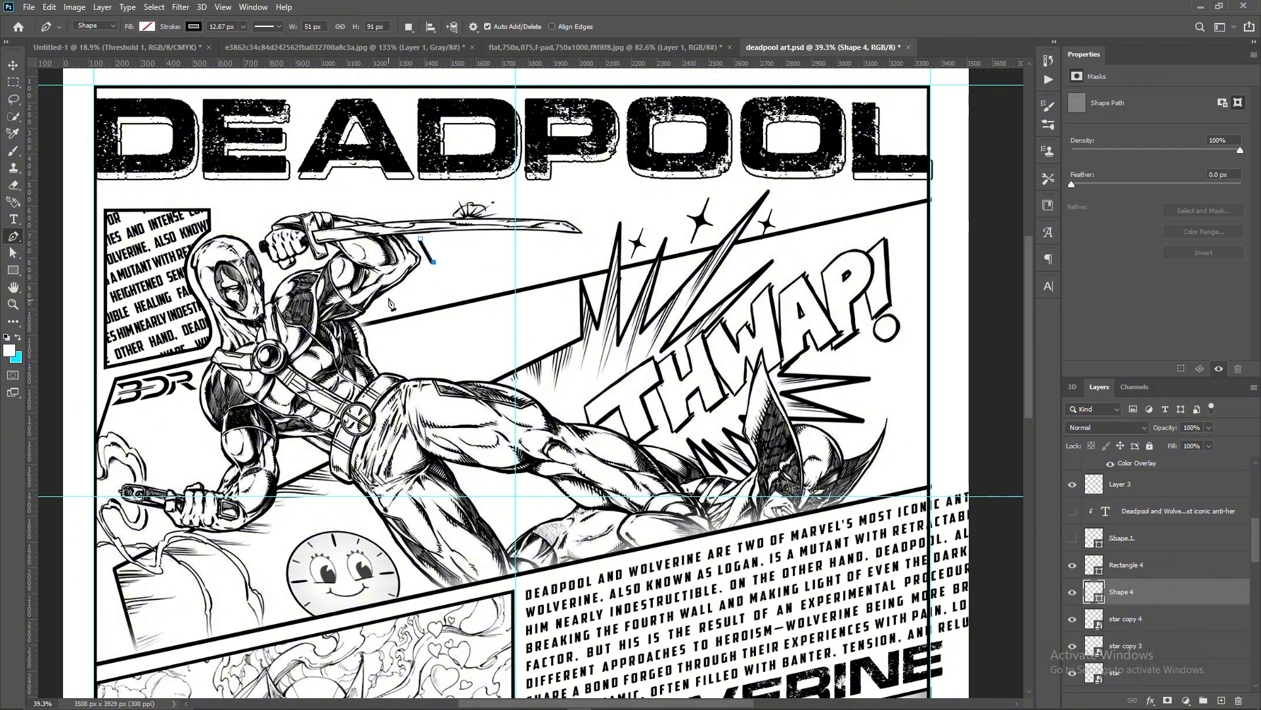
click(526, 269)
click(421, 239)
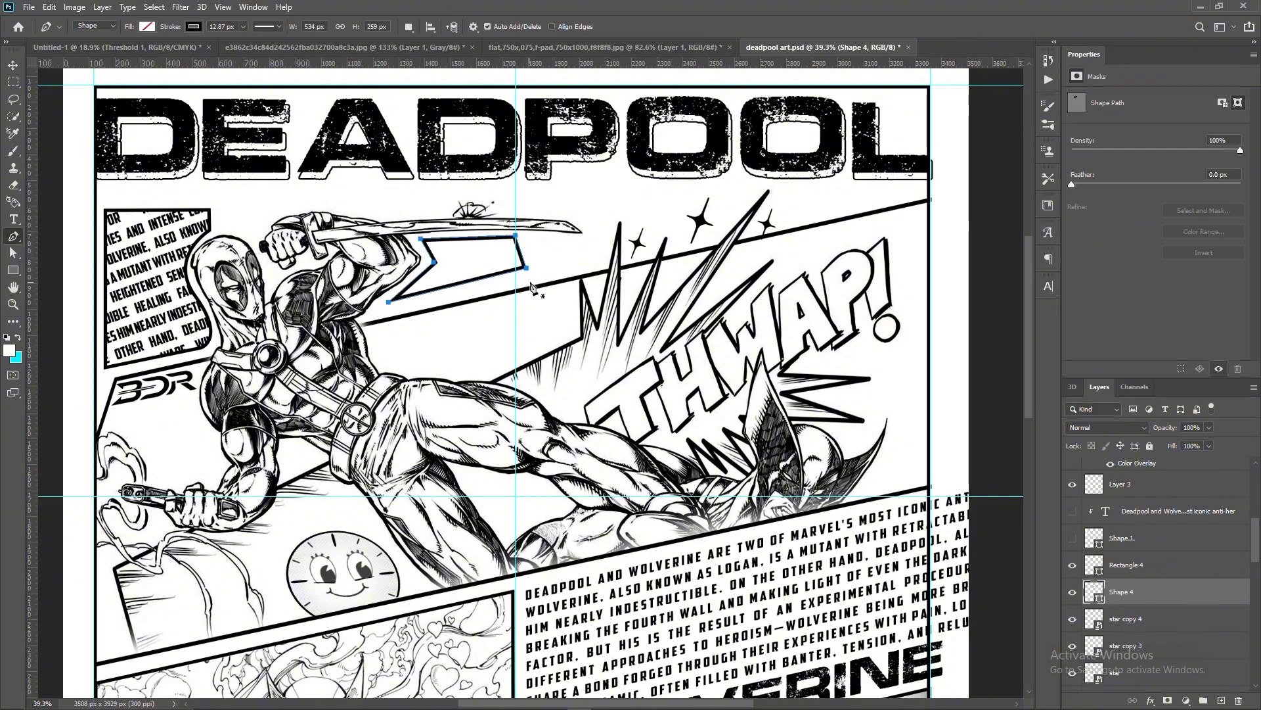
key(v)
key(ctrl+shift+bracketright)
scroll(630, 247, down, 1)
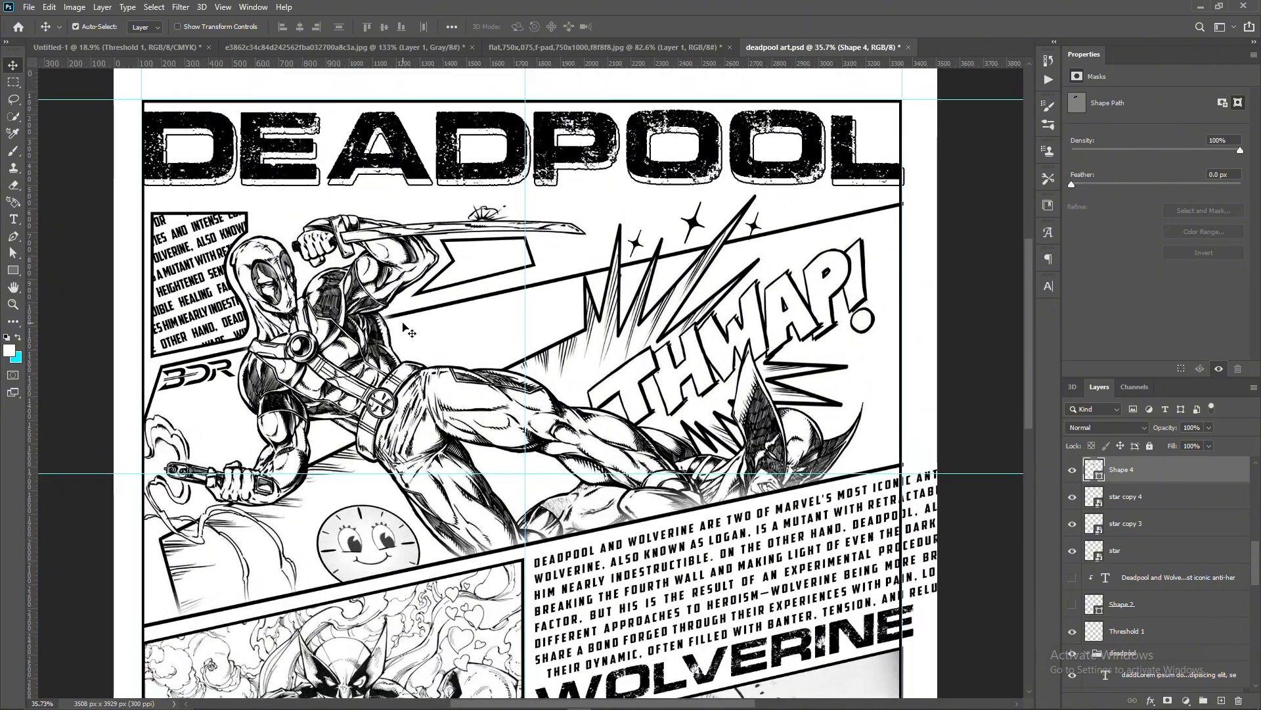
- Paste the Deadpool and Wolverine description into a text box about 682 by 488 px over the new shape and clip it to the shape
key(t)
click(577, 290)
key(ctrl+v)
click(628, 31)
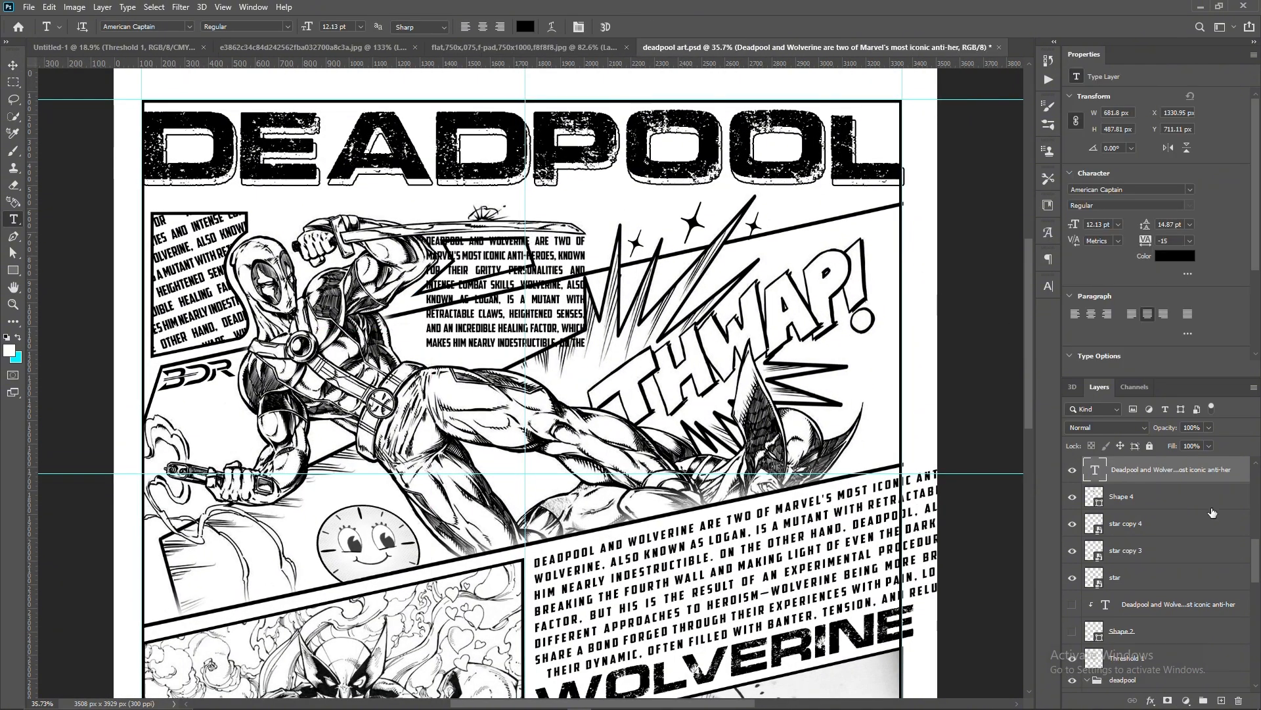
alt+click(1188, 482)
- Give the shape beneath the sword a white fill
click(1183, 497)
key(p)
click(146, 27)
click(65, 98)
click(620, 30)
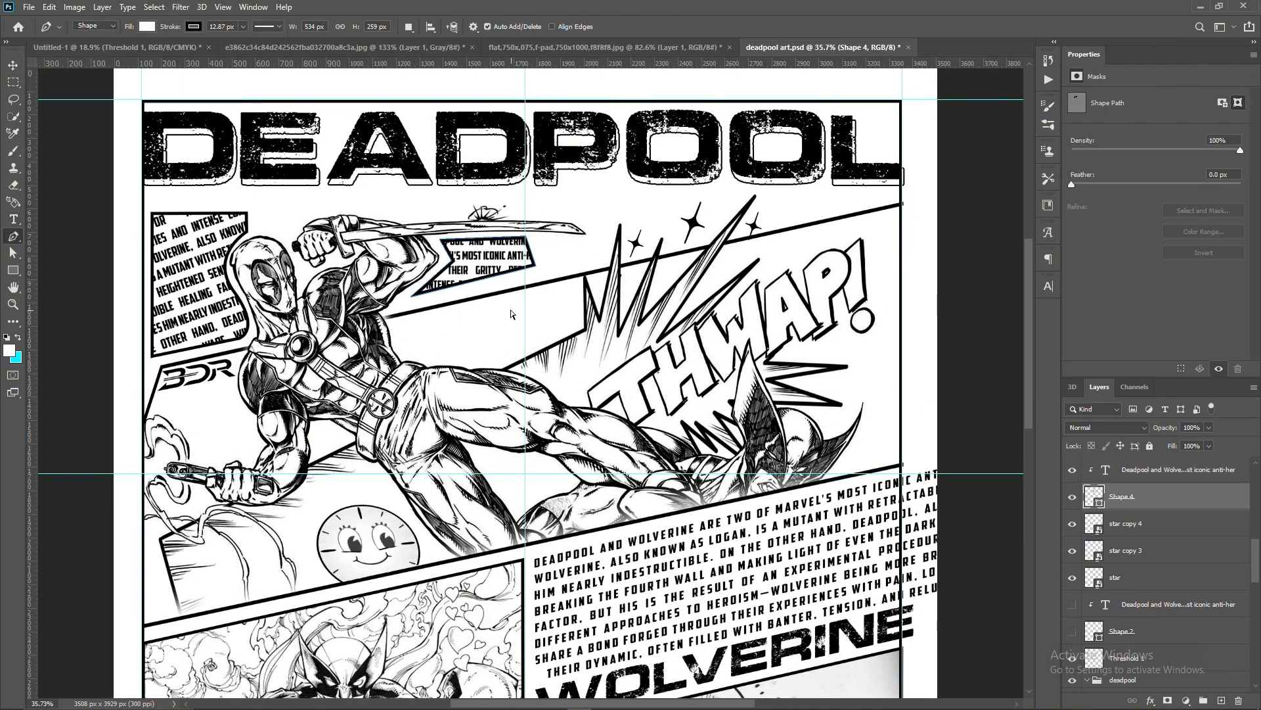
- Transform the clipped description text beneath the sword so it slants along the shape and fills it
key(ctrl+t)
key(Escape)
click(1179, 470)
key(ctrl+t)
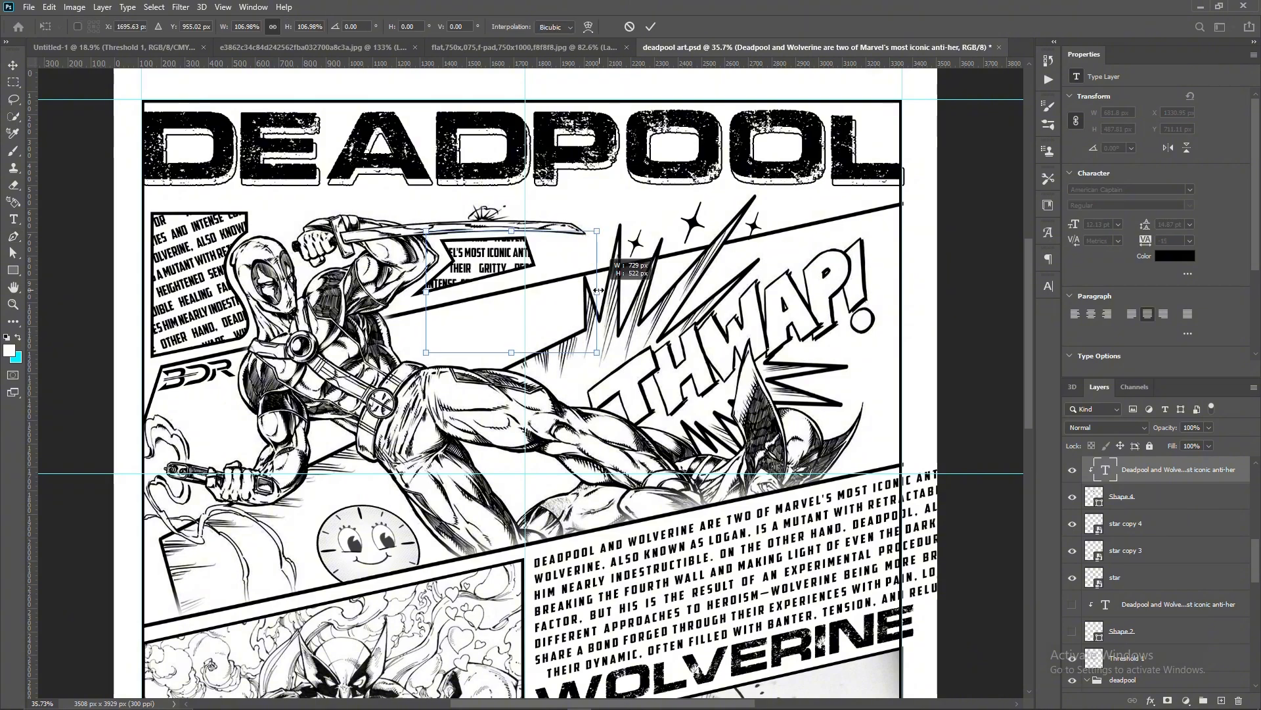
drag(621, 339, 525, 314)
key(Return)
scroll(643, 367, down, 3)
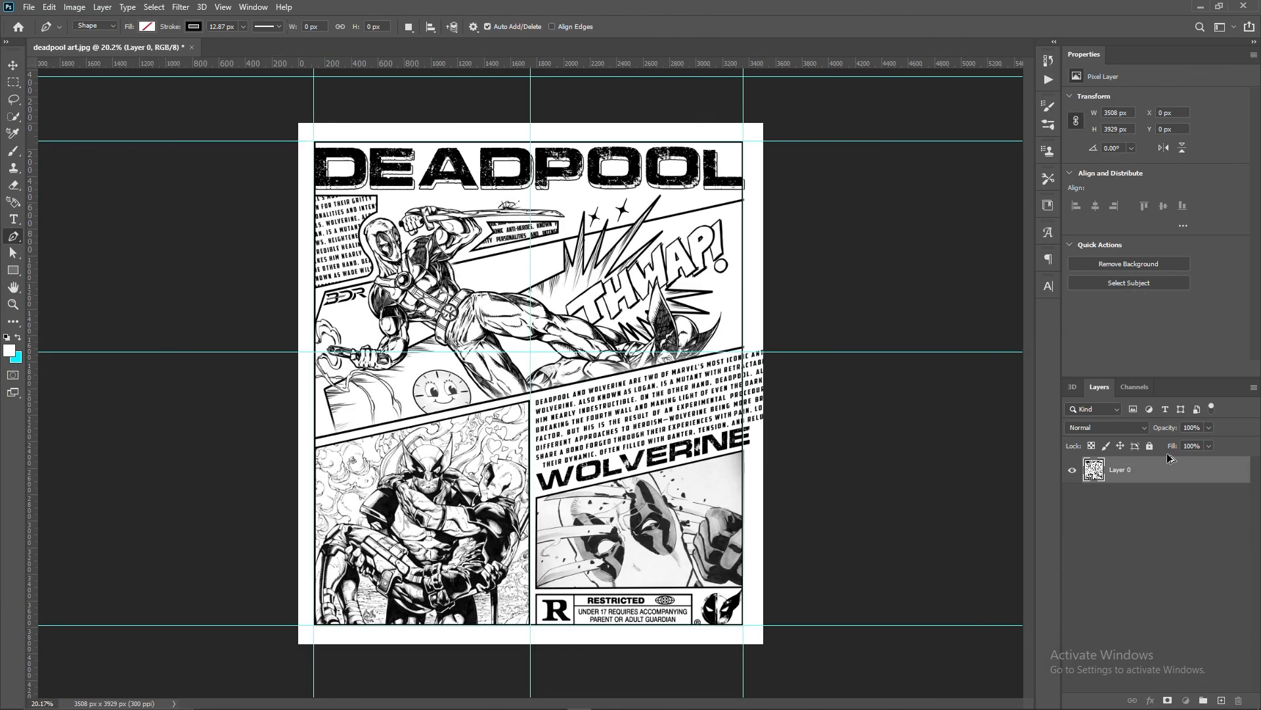
- Duplicate the flattened poster layer and select the whole margin outside the black border
key(ctrl+j)
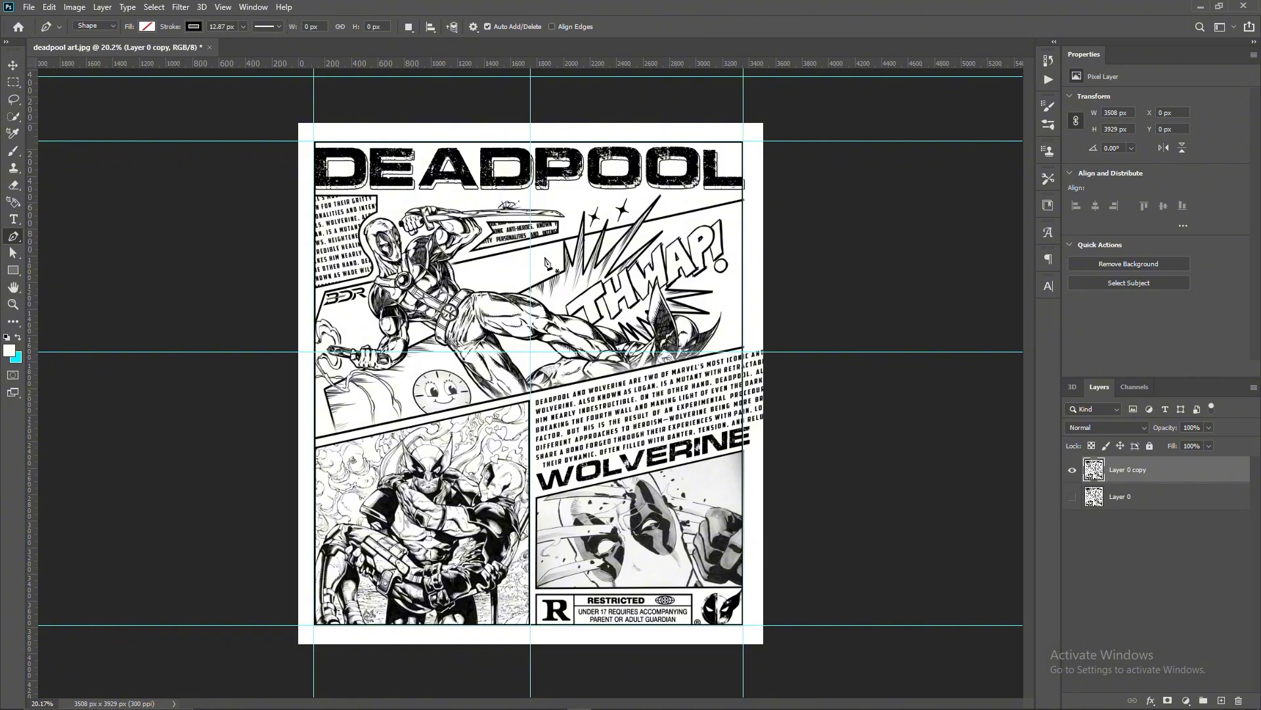
key(m)
drag(313, 140, 744, 624)
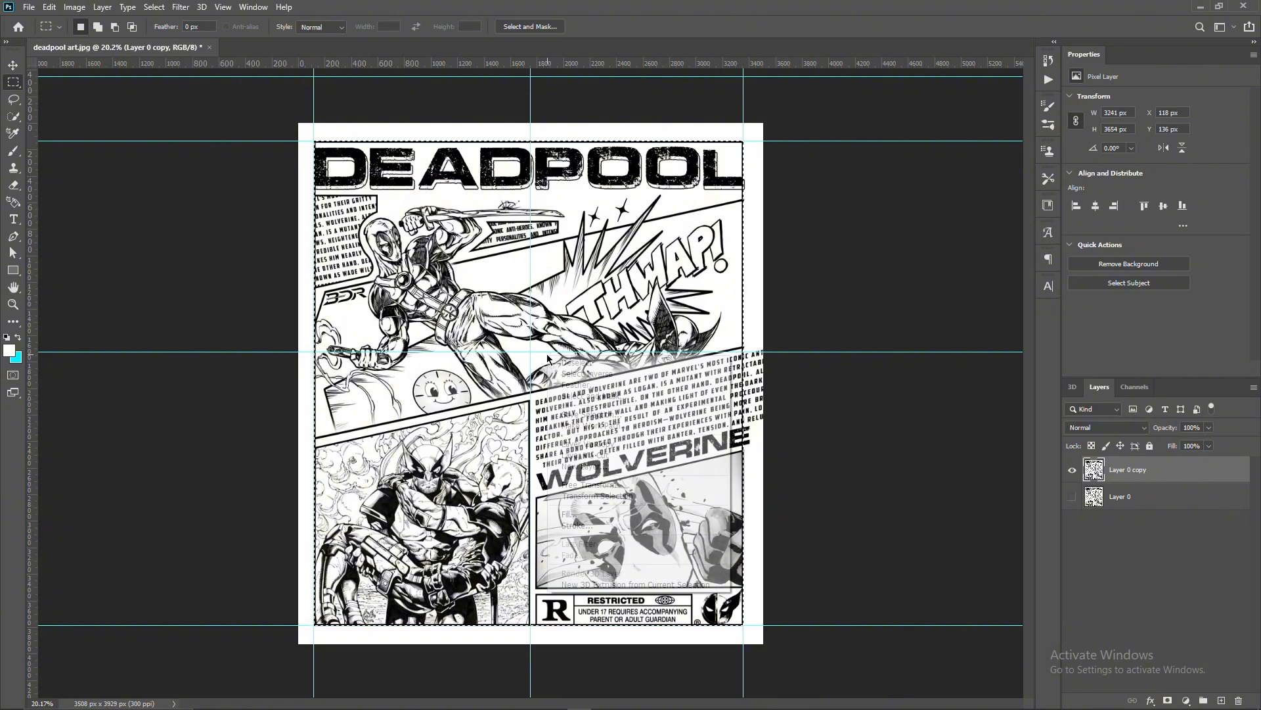
right_click(548, 357)
click(577, 375)
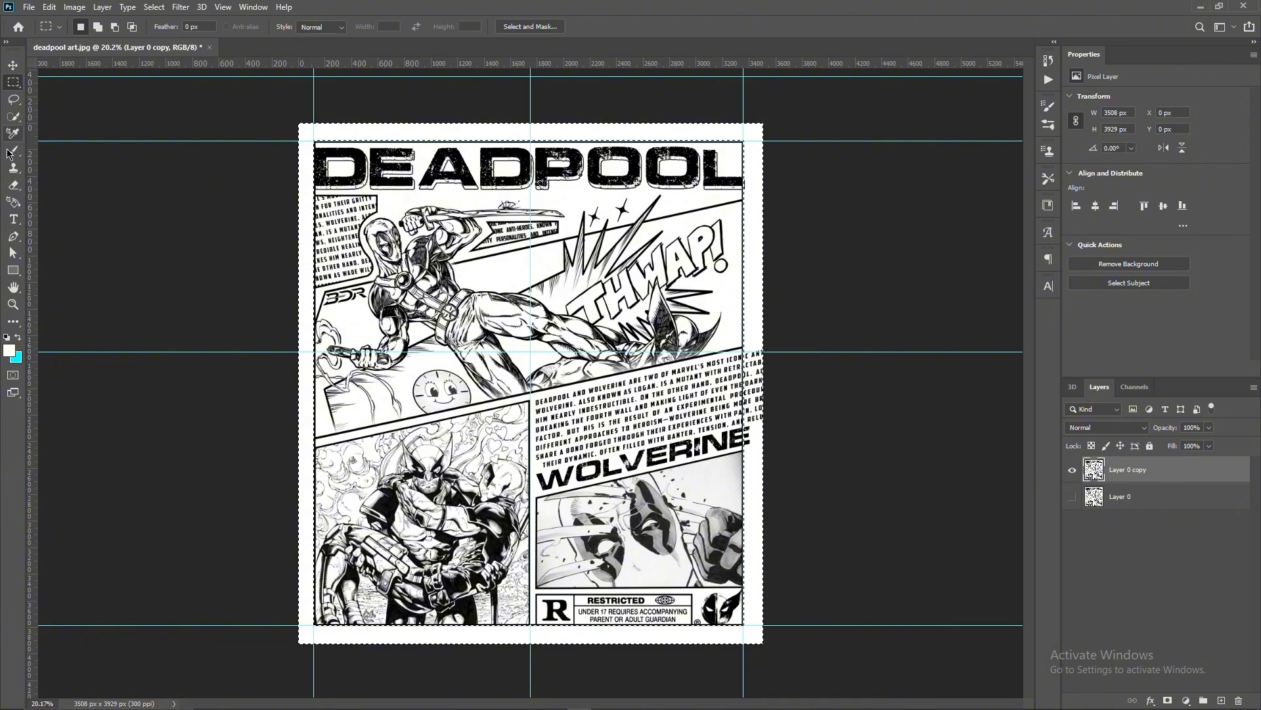
- Erase everything in the selected margin around the poster with a large 1200 px eraser
click(13, 186)
right_click(1157, 471)
click(787, 383)
key(bracketright)
key(bracketright)
key(bracketright)
key(bracketright)
key(bracketright)
key(bracketright)
key(bracketright)
key(bracketright)
key(bracketright)
key(bracketright)
key(bracketright)
key(bracketright)
key(bracketright)
key(bracketright)
mouse_move(754, 330)
mouse_down()
mouse_move(757, 461)
mouse_move(359, 126)
mouse_move(405, 618)
mouse_up()
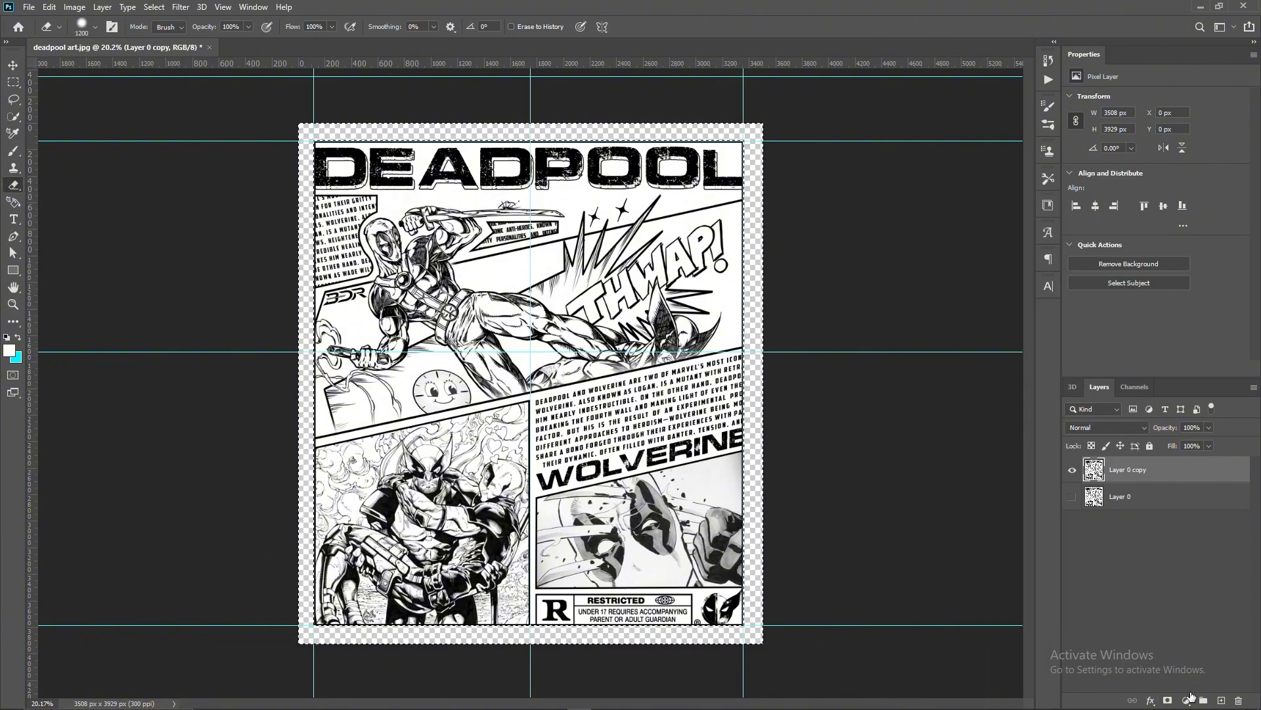
- Fill the selected margin with a white (ffffff) solid color layer and merge it with the poster layer
right_click(1150, 470)
click(1176, 469)
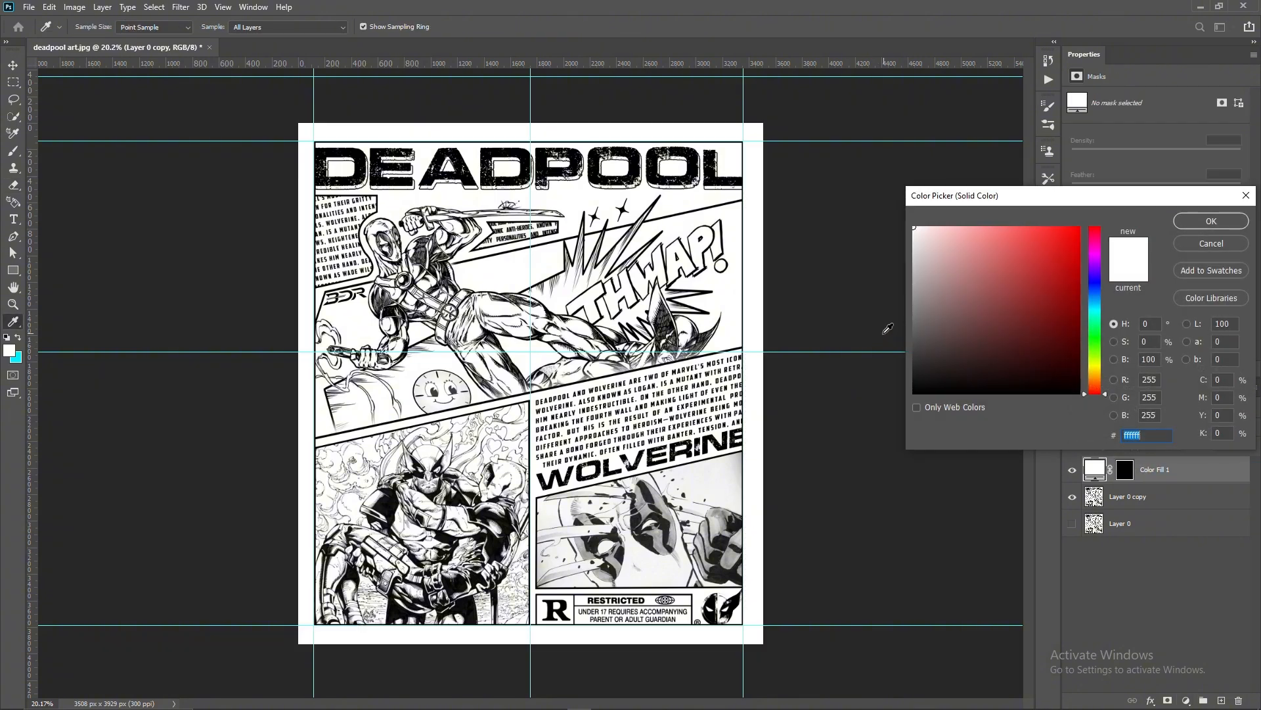
click(1199, 223)
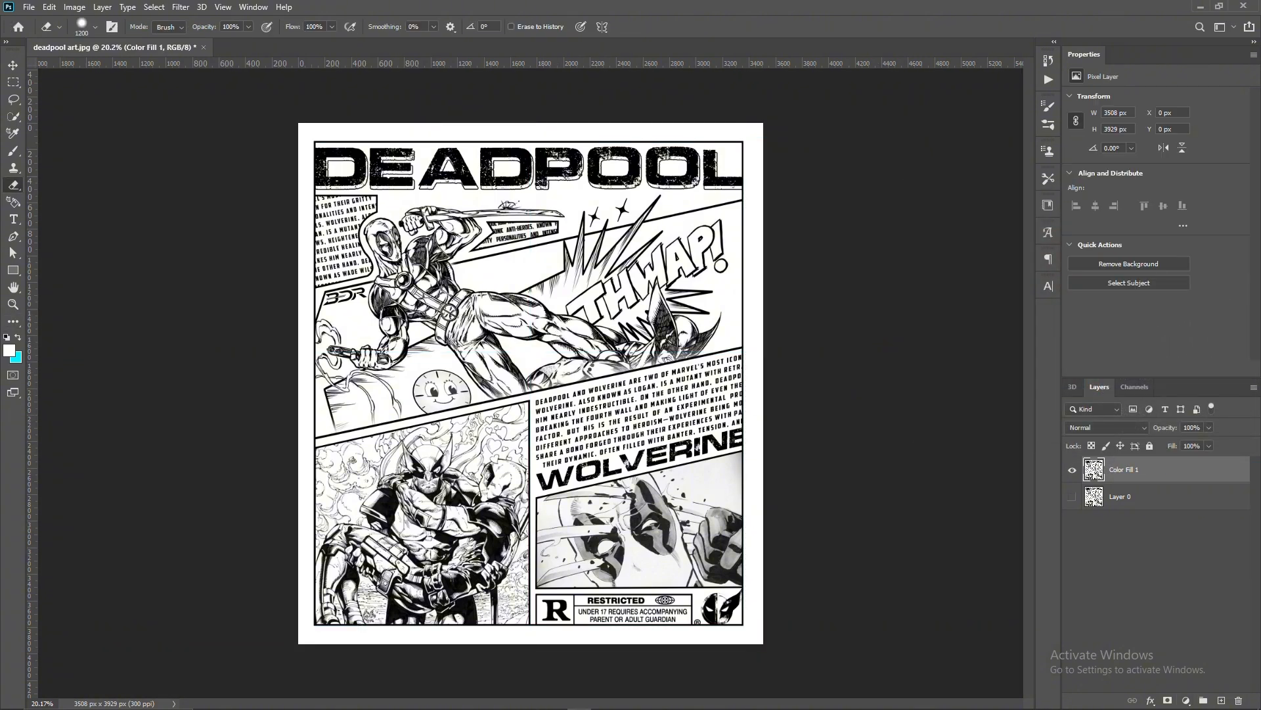
- Place the grunge-black-paper-background-high-res texture over the poster, rotated about 90° and stretched to about 3634 by 3945 px to cover the canvas
drag(793, 410, 555, 49)
drag(548, 379, 471, 346)
drag(607, 589, 704, 632)
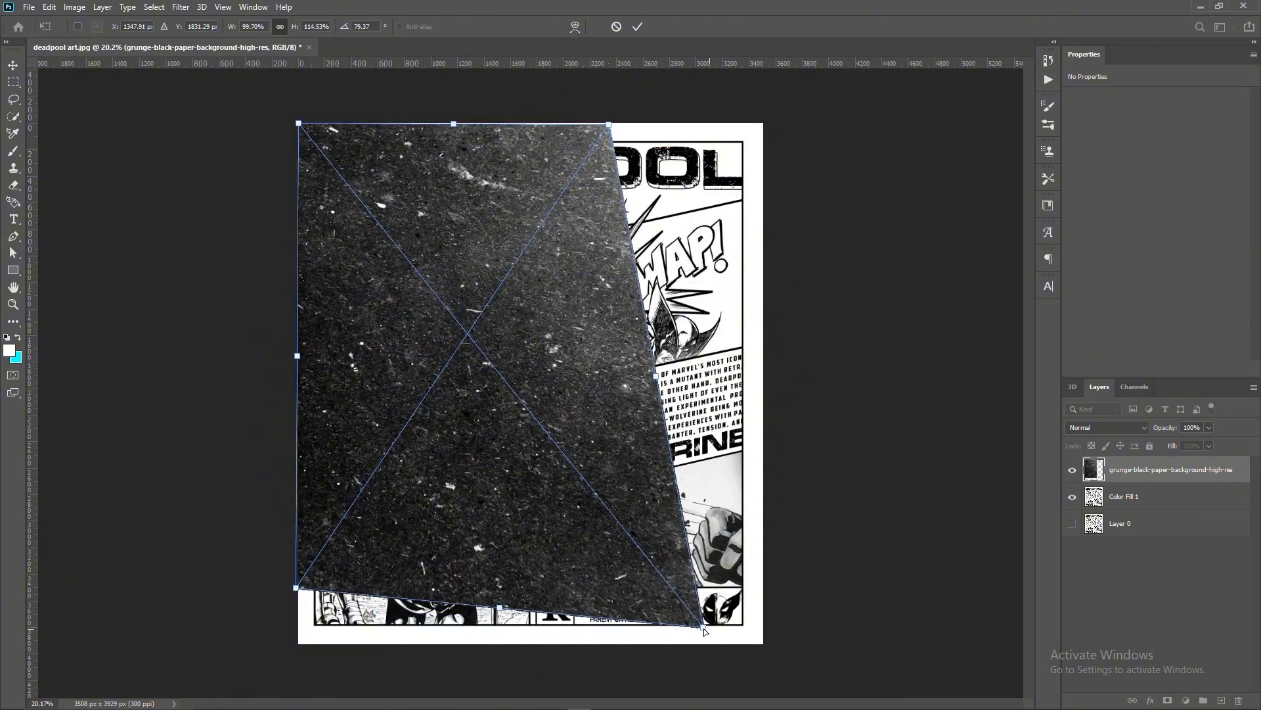
key(ctrl+z)
drag(608, 356, 764, 359)
drag(529, 590, 528, 644)
drag(530, 125, 532, 115)
drag(762, 383, 769, 383)
drag(297, 380, 292, 380)
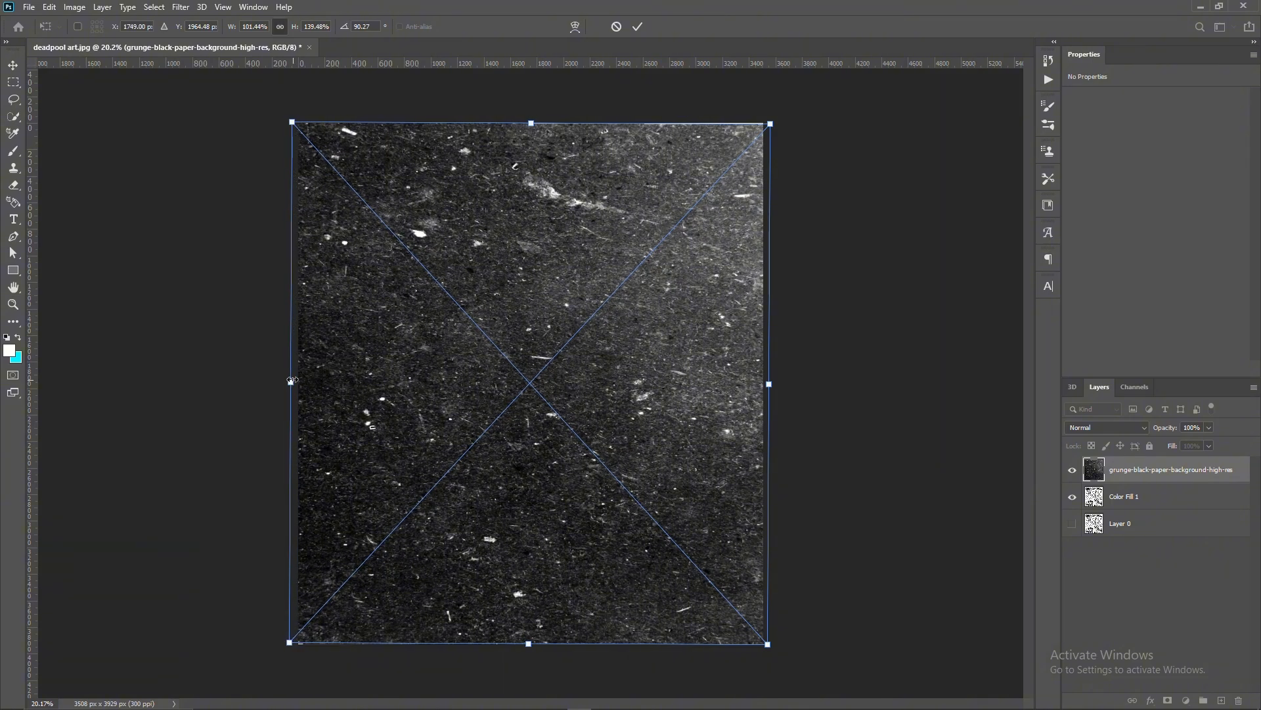
click(637, 27)
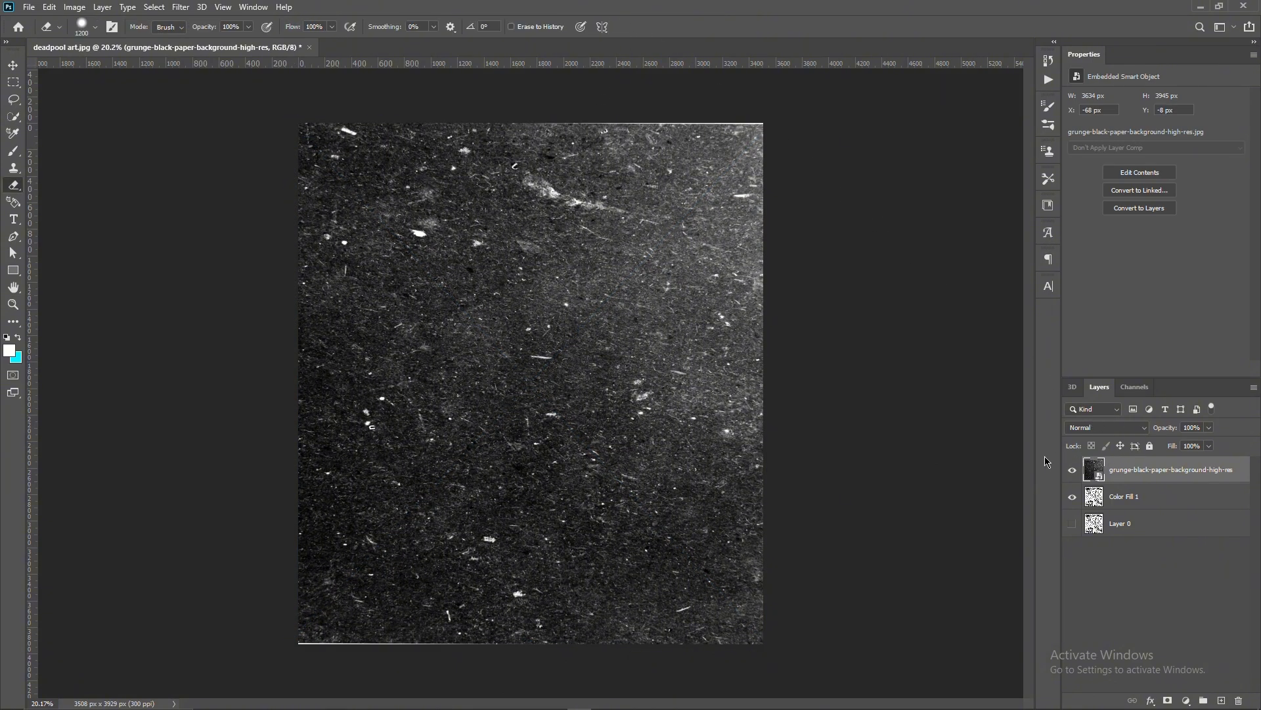
- Change the grunge texture's blend mode so only its light specks show over the black artwork, and merge it with the poster layer
click(1121, 427)
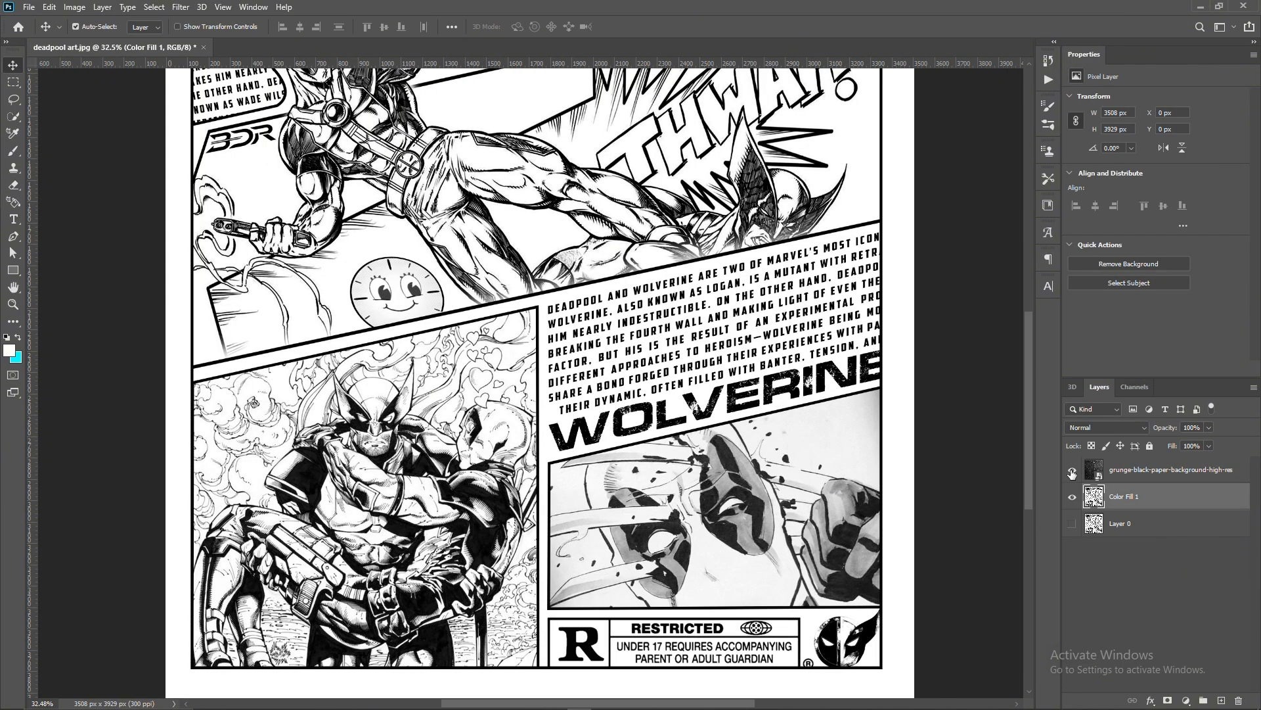
click(1073, 469)
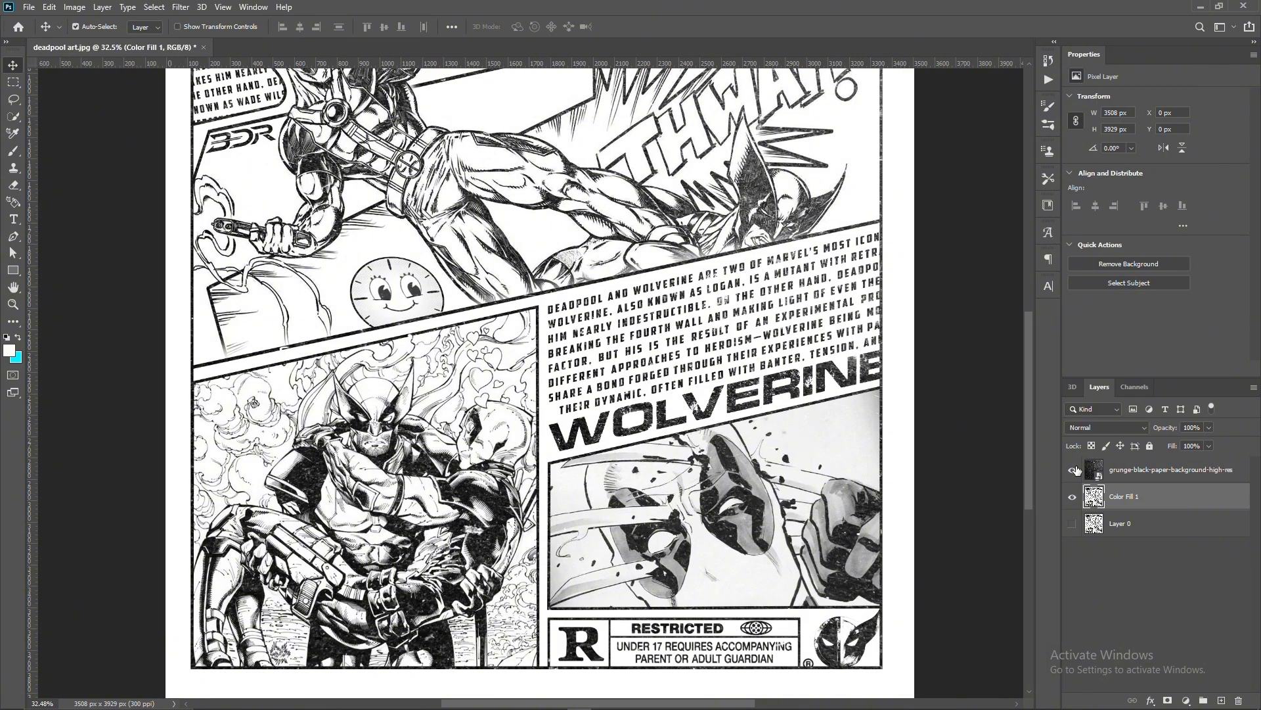
scroll(773, 475, down, 2)
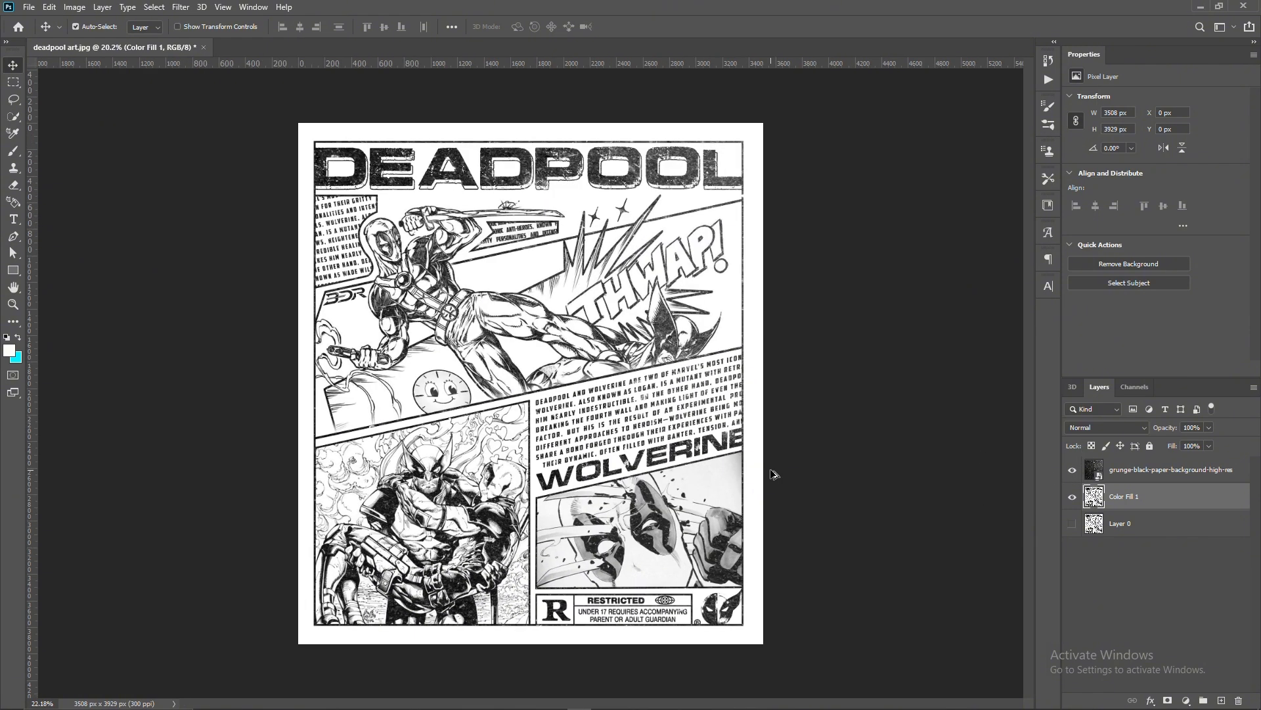
shift+click(1156, 474)
key(ctrl+e)
- Add a Gradient Map adjustment above the poster and set the gradient's dark stop to black (000000)
click(1186, 700)
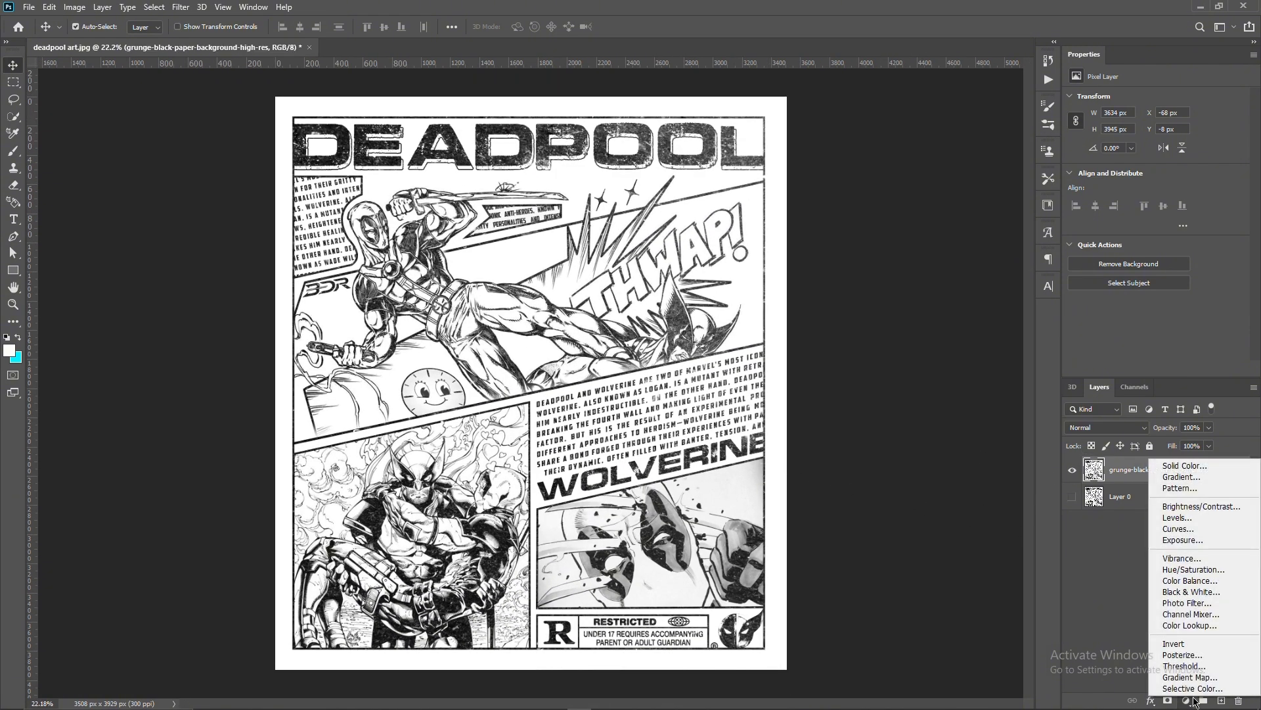
click(1194, 678)
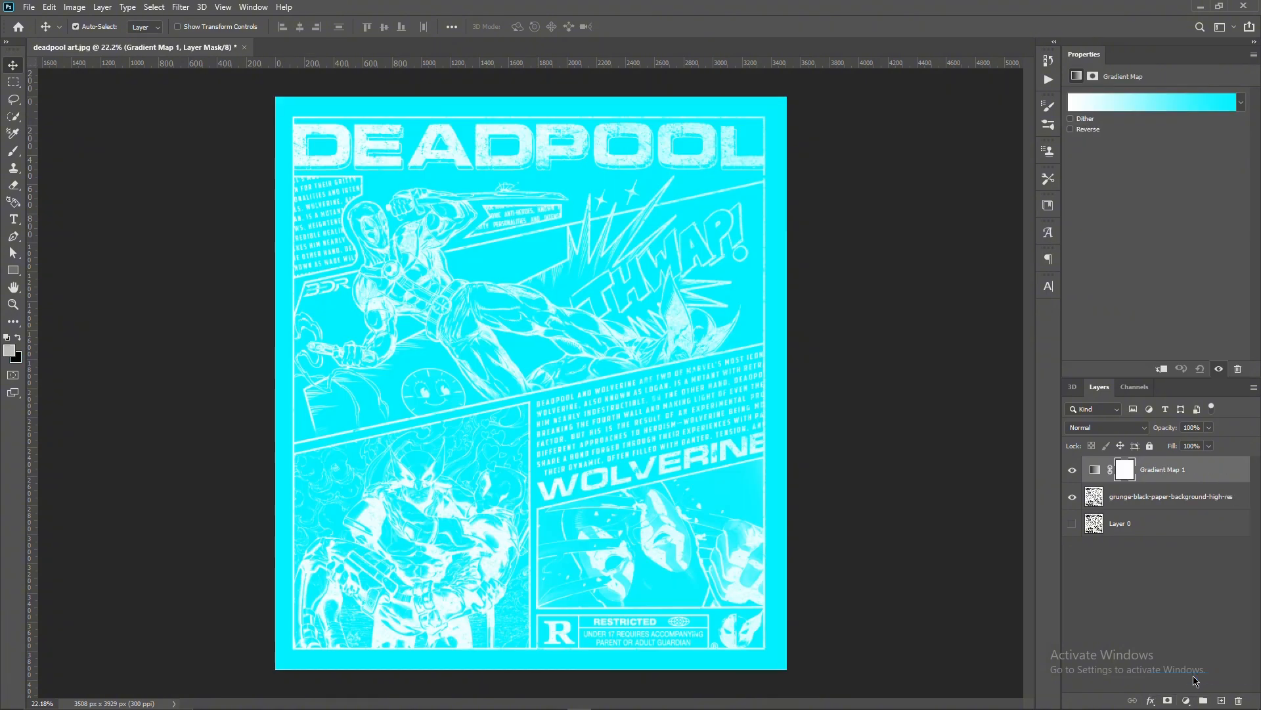
click(1167, 116)
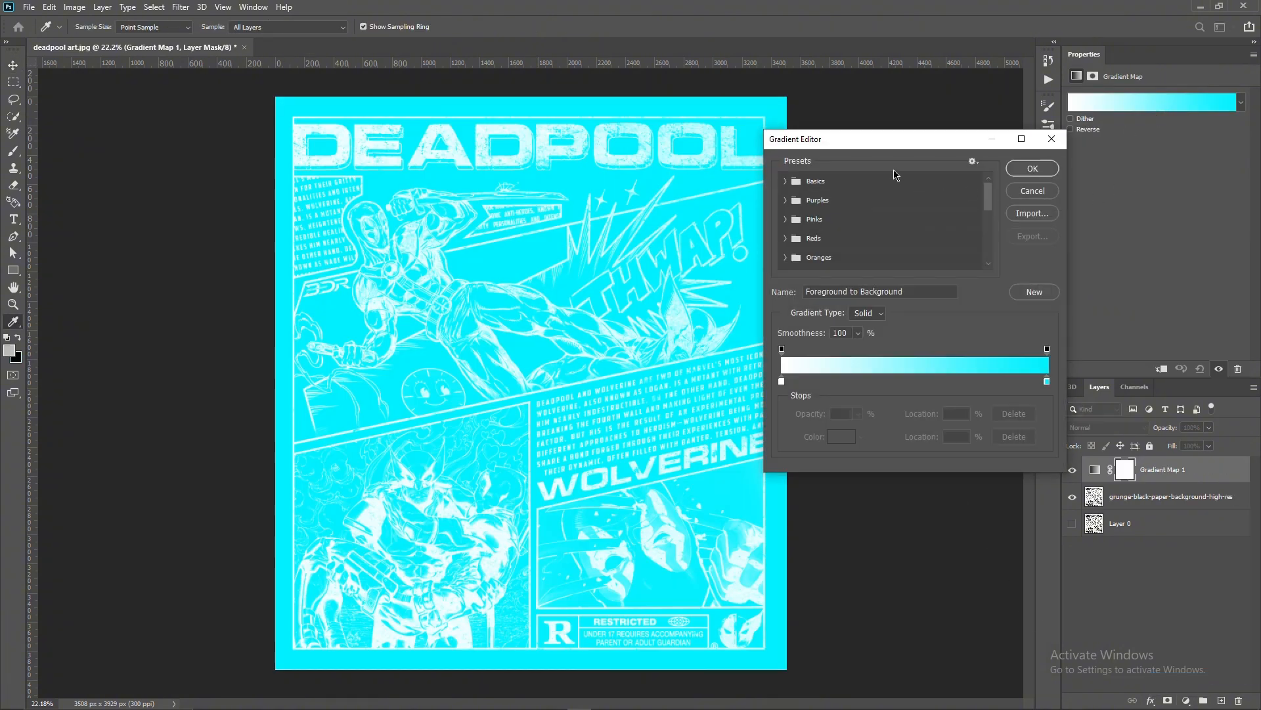
drag(904, 139, 1003, 142)
double_click(882, 380)
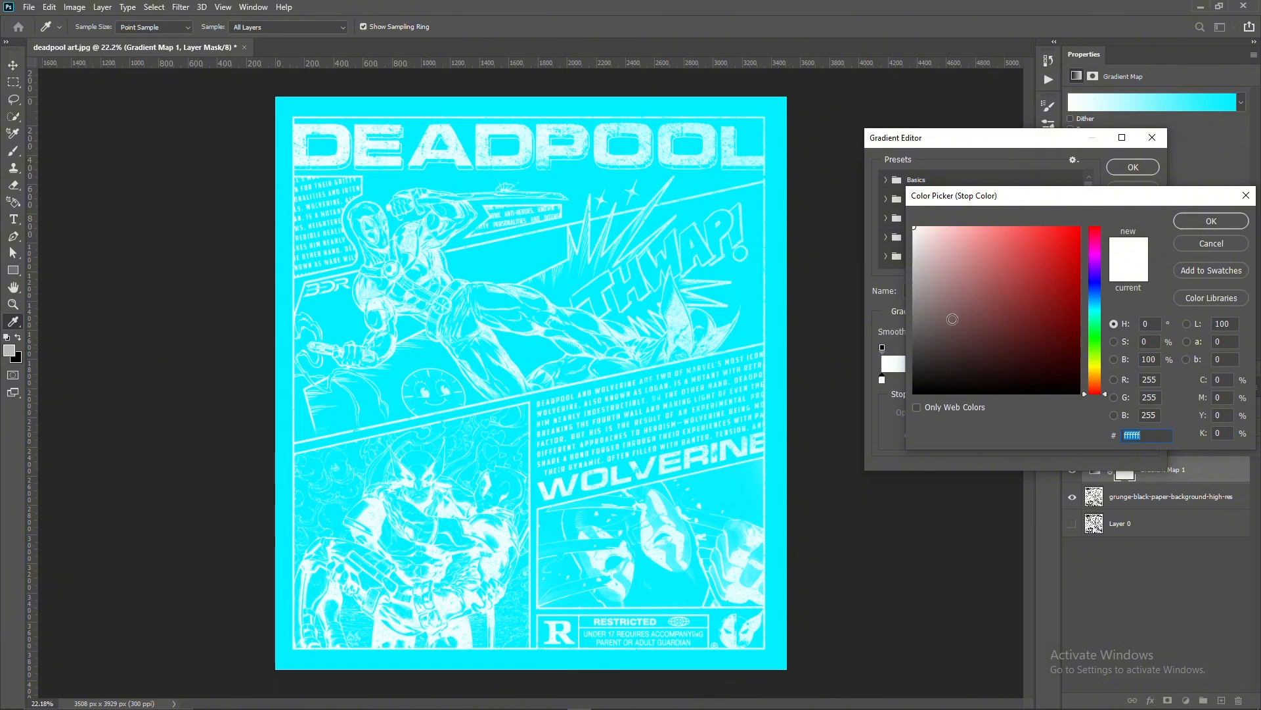
text(000000)
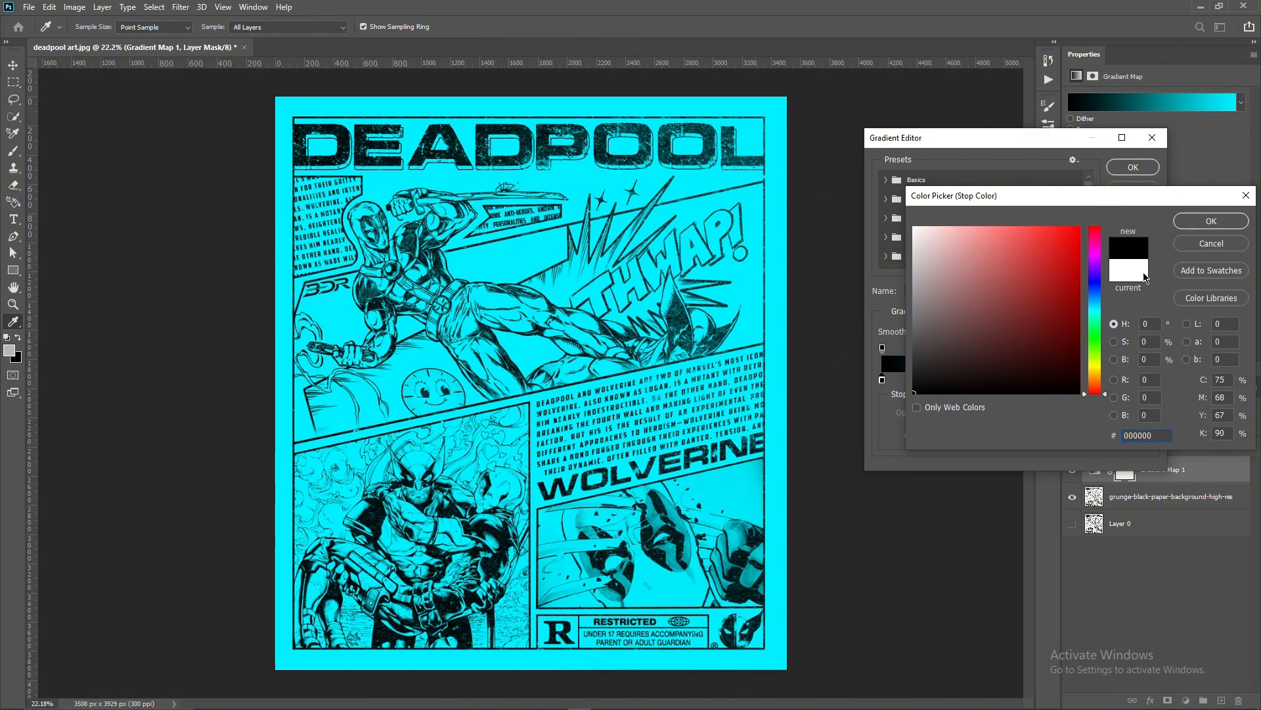
click(1198, 225)
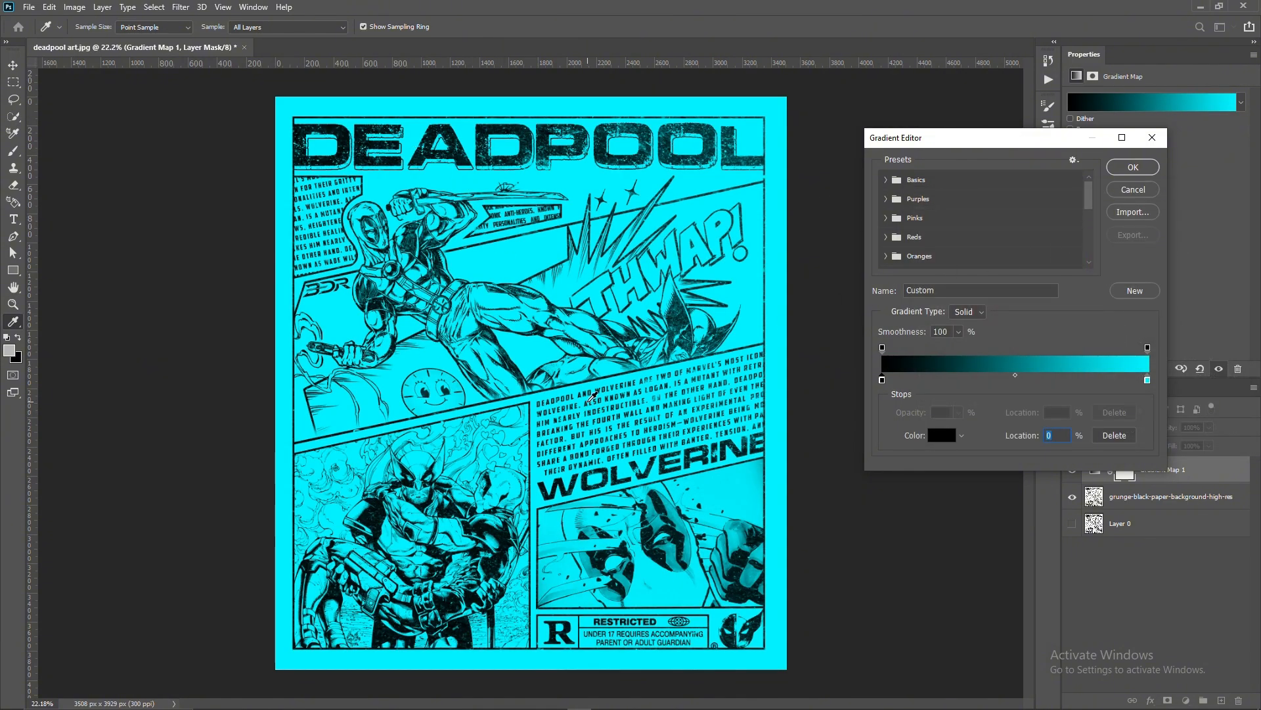
- Set the gradient map's light stop at location 100% to bright red
double_click(1149, 381)
text(ff0e0e)
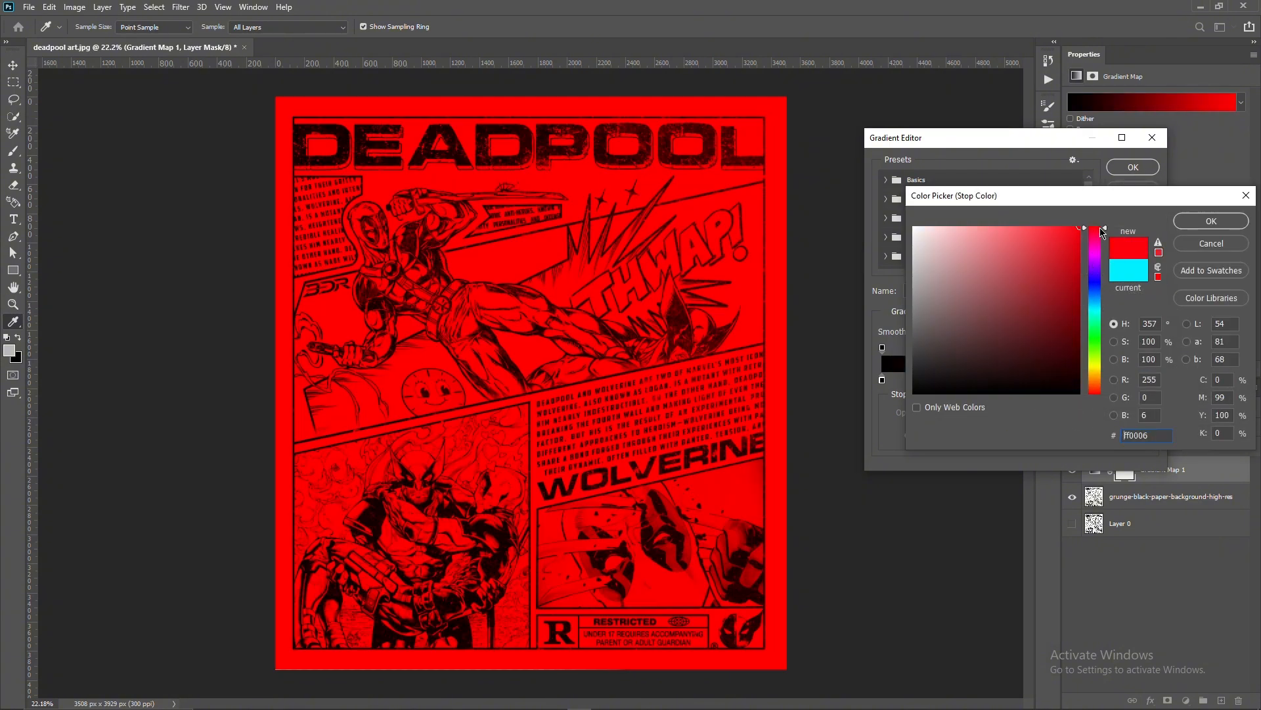
drag(1103, 232, 1101, 243)
click(1201, 222)
- Try several gradients from the Graphical BDR Gradient Pack on the gradient map, including ZOSIA GRADIENT 2
scroll(1029, 236, down, 8)
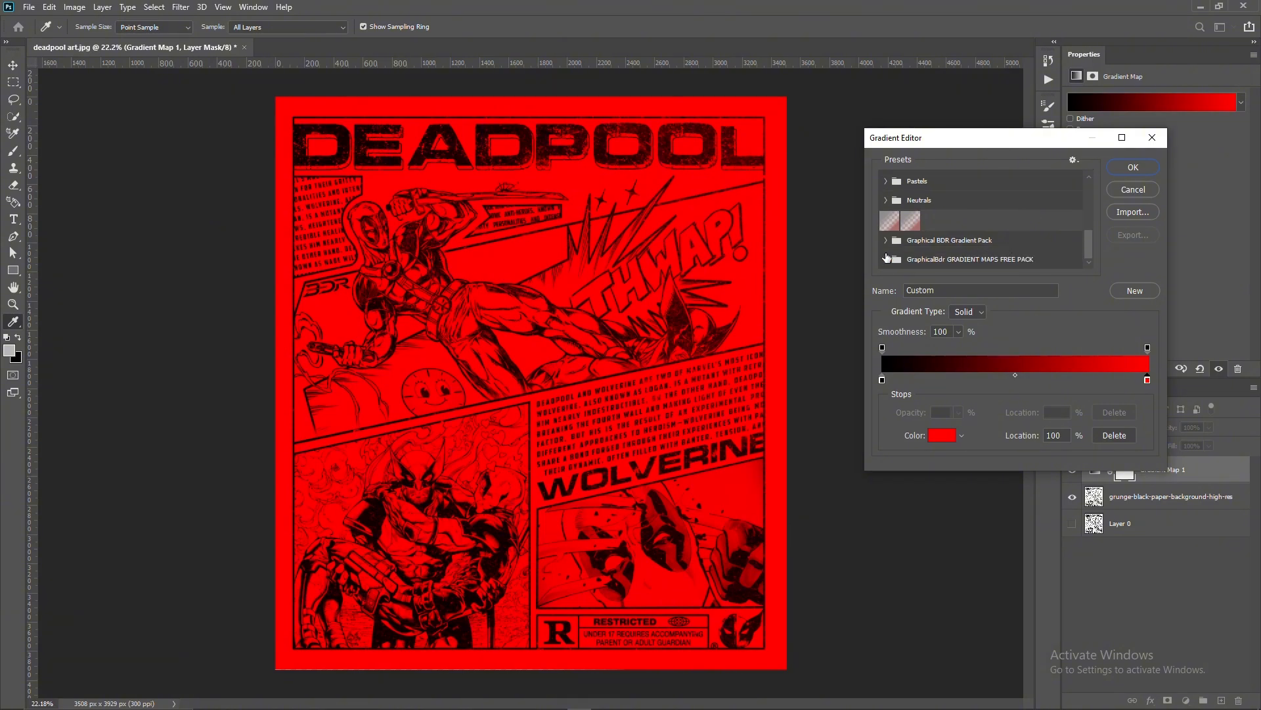
click(886, 241)
scroll(894, 236, down, 1)
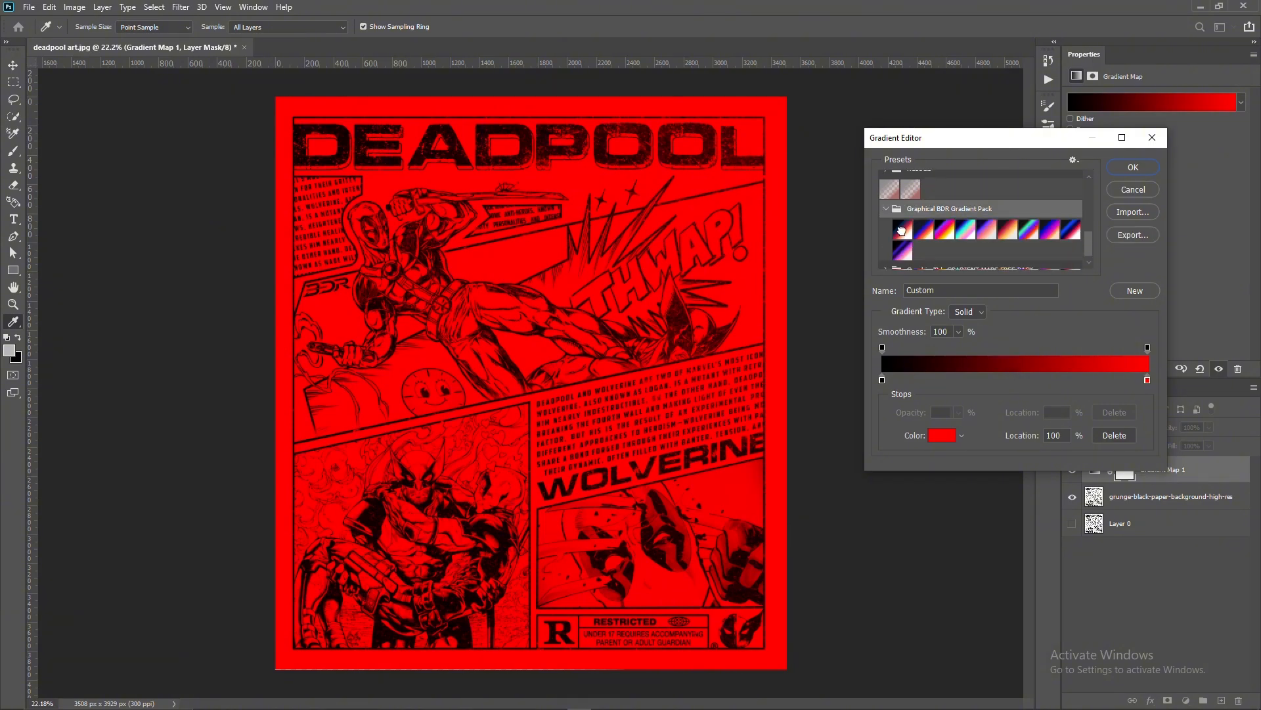
click(902, 229)
scroll(502, 308, up, 1)
click(925, 231)
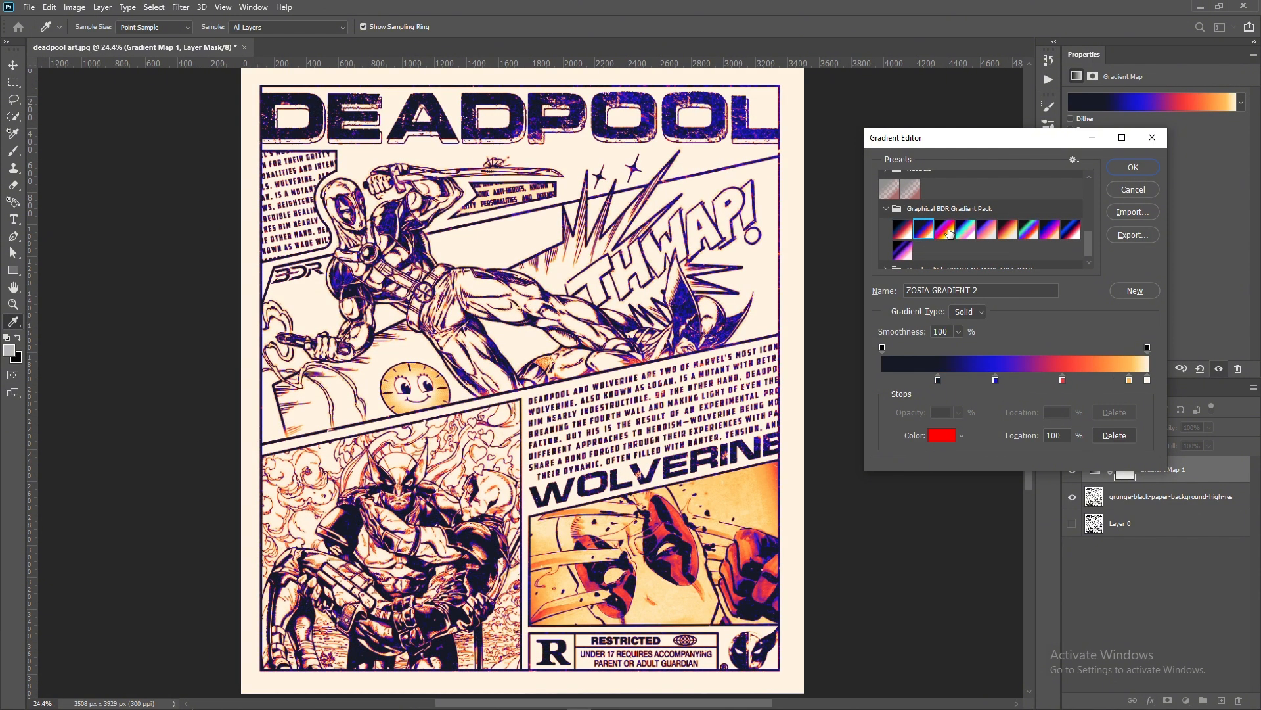
click(986, 230)
click(1050, 230)
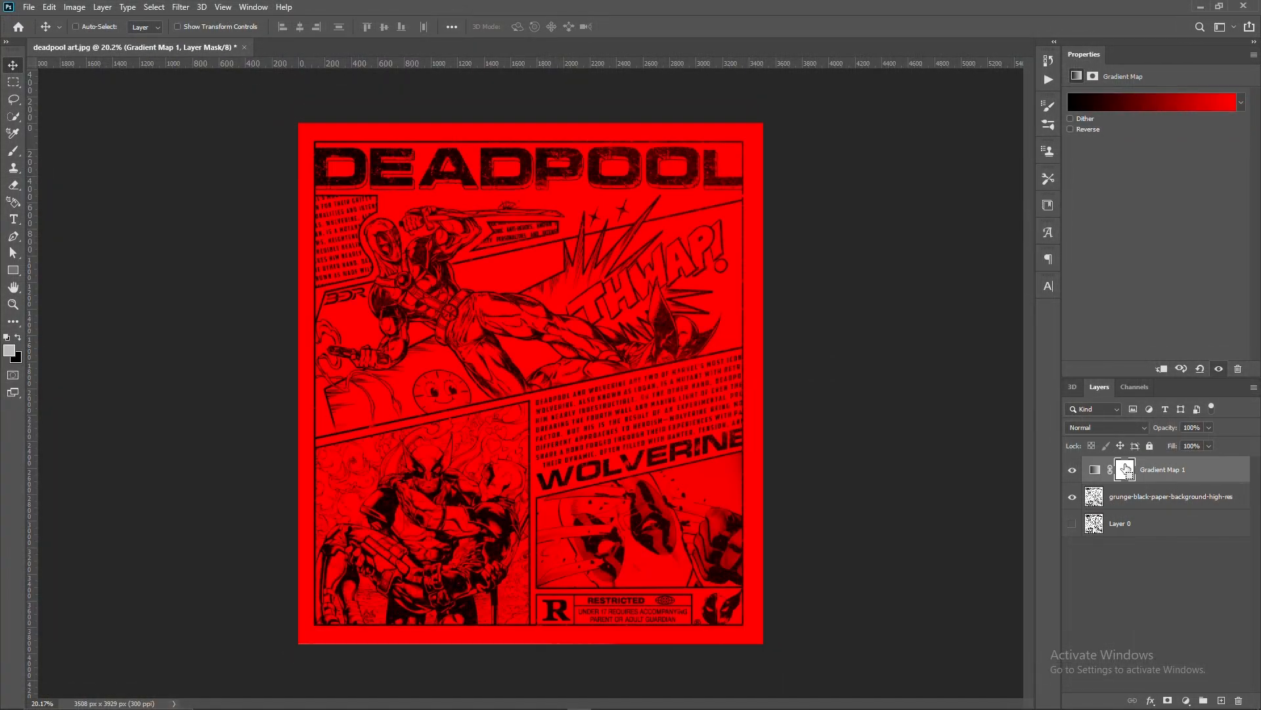
- Merge the gradient map with the grunge poster layer and open the merged layer in the Camera Raw Filter
click(1181, 503)
key(ctrl+e)
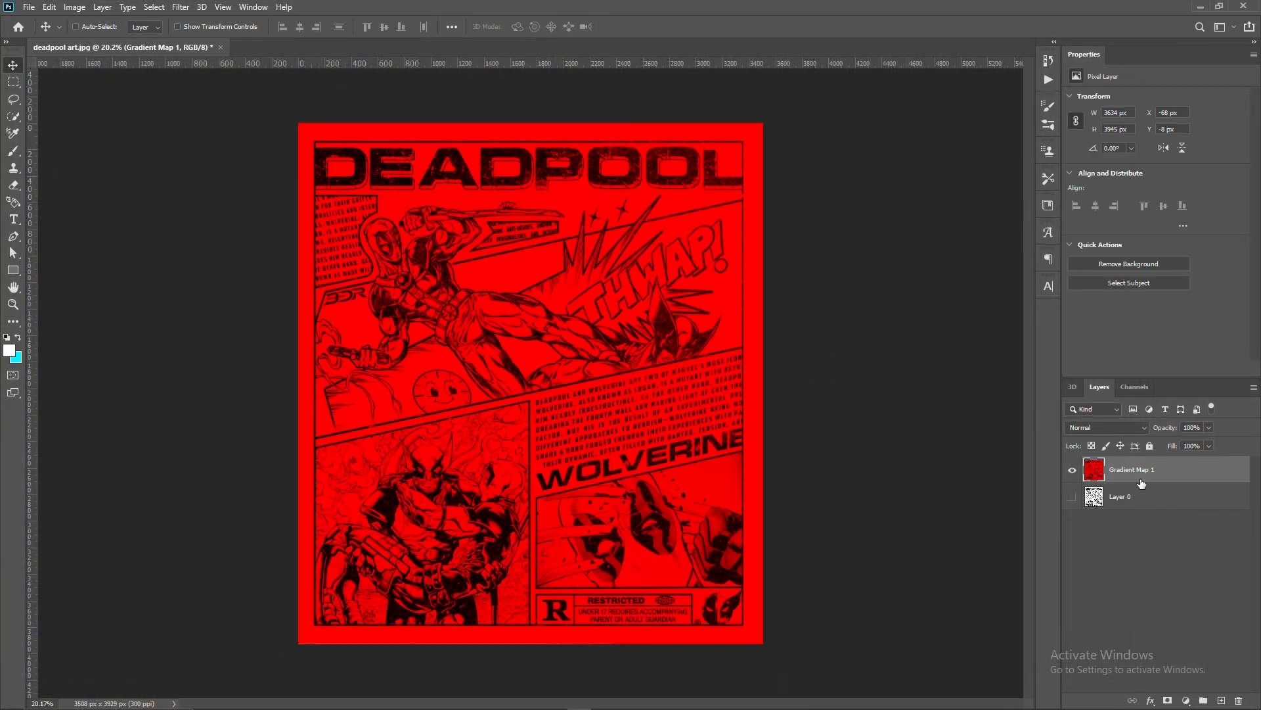
click(186, 7)
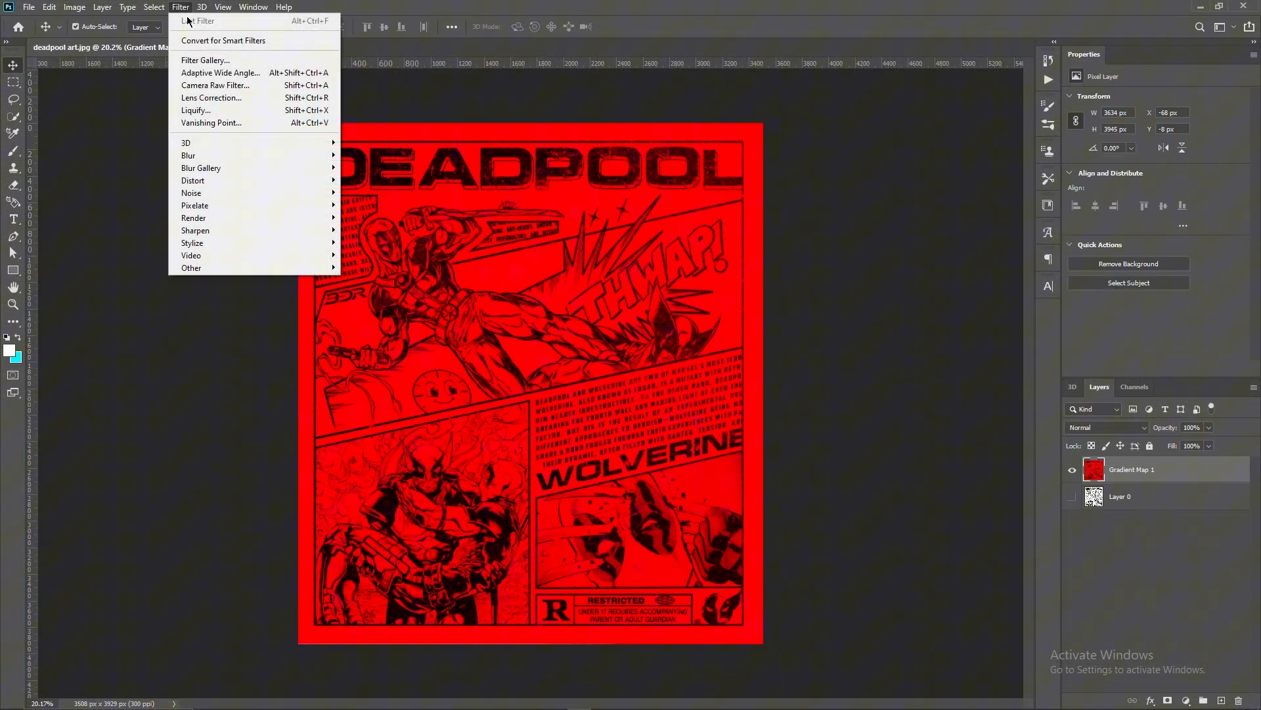
click(217, 86)
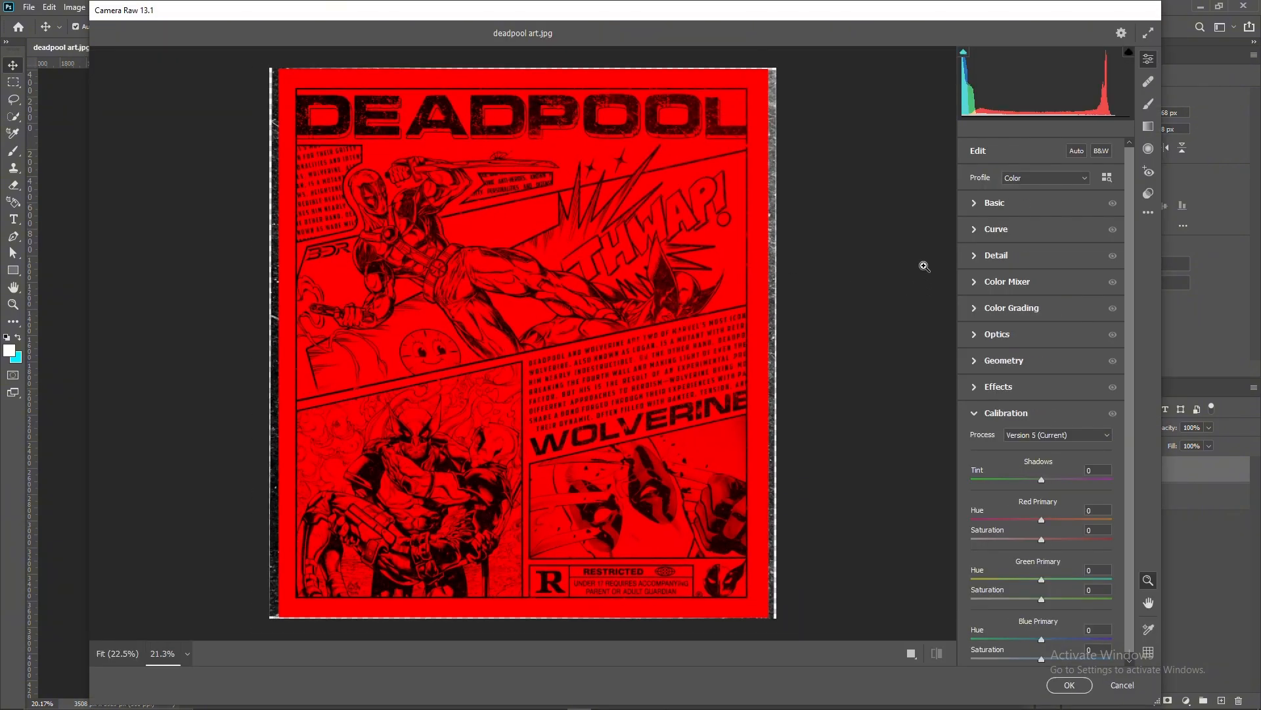
- In the Basic adjustments, set Exposure +0.05, Contrast +19, Shadows +3, Texture +10, Clarity +10 and Dehaze +13
click(975, 205)
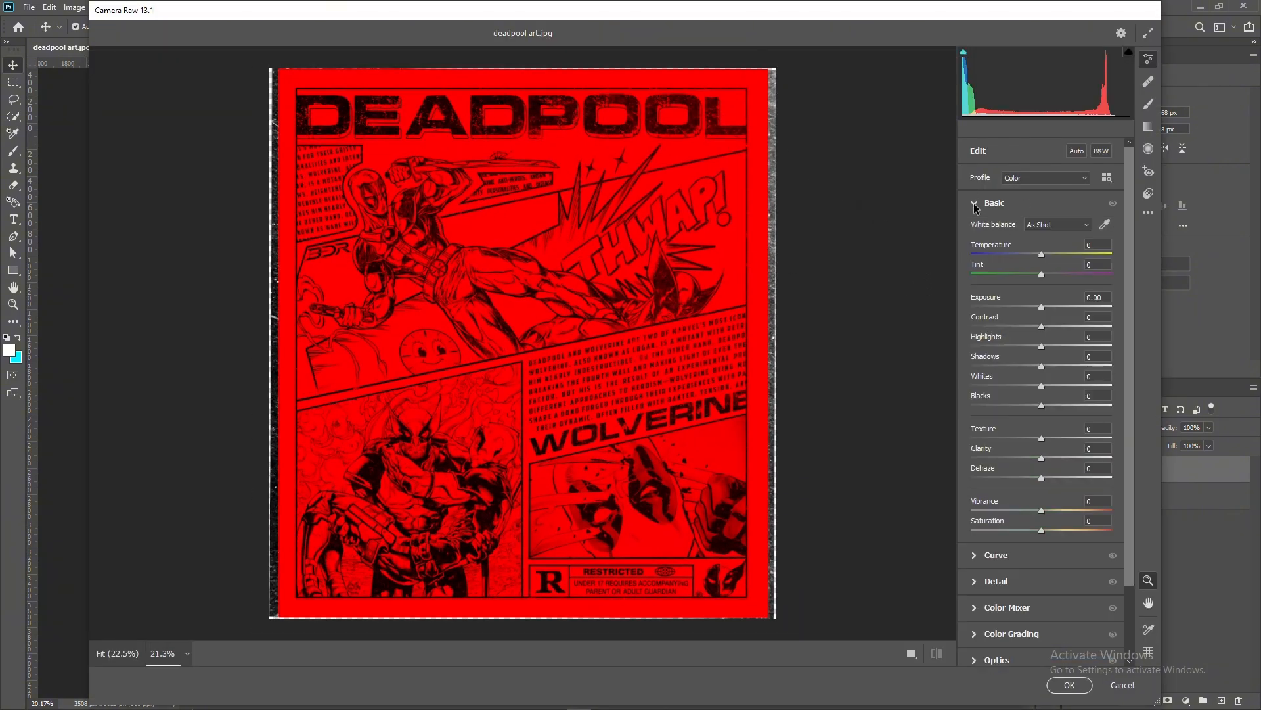
click(1042, 307)
drag(1042, 327, 1049, 353)
scroll(1017, 383, down, 3)
drag(1041, 372, 1051, 393)
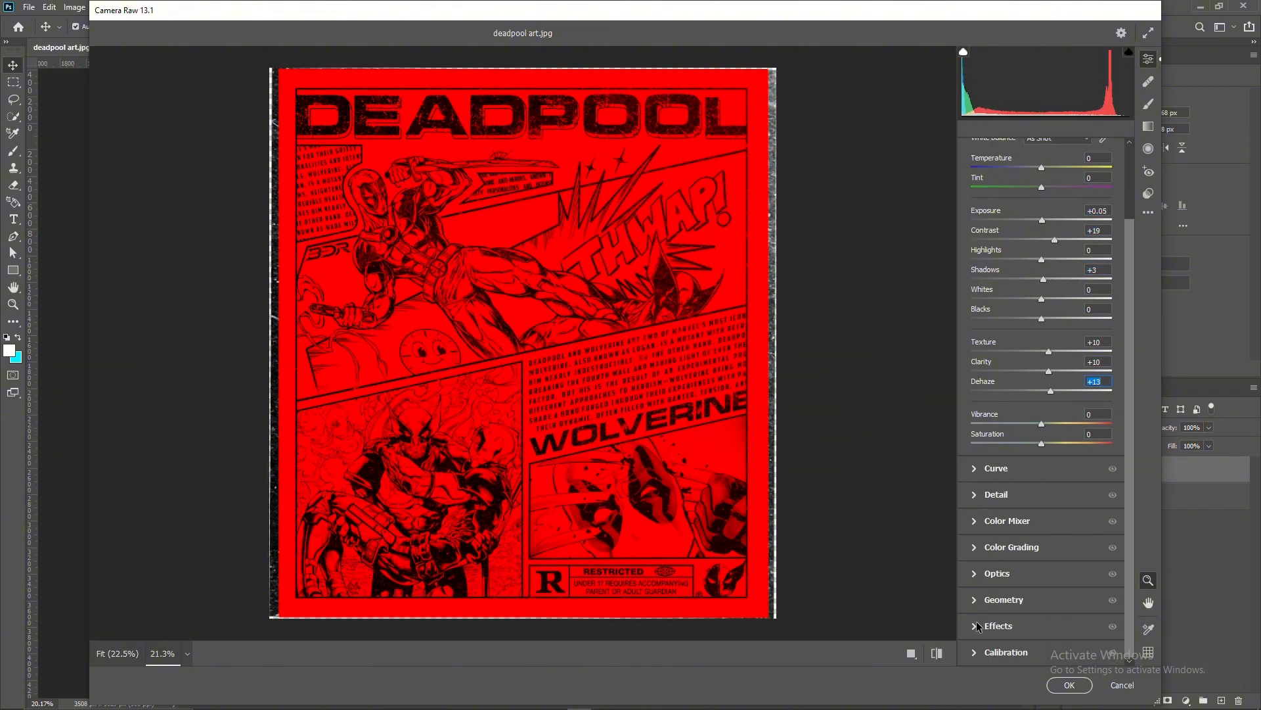
- Add slight grain and a dark vignette around the poster's edges, and apply the Camera Raw Filter
click(974, 627)
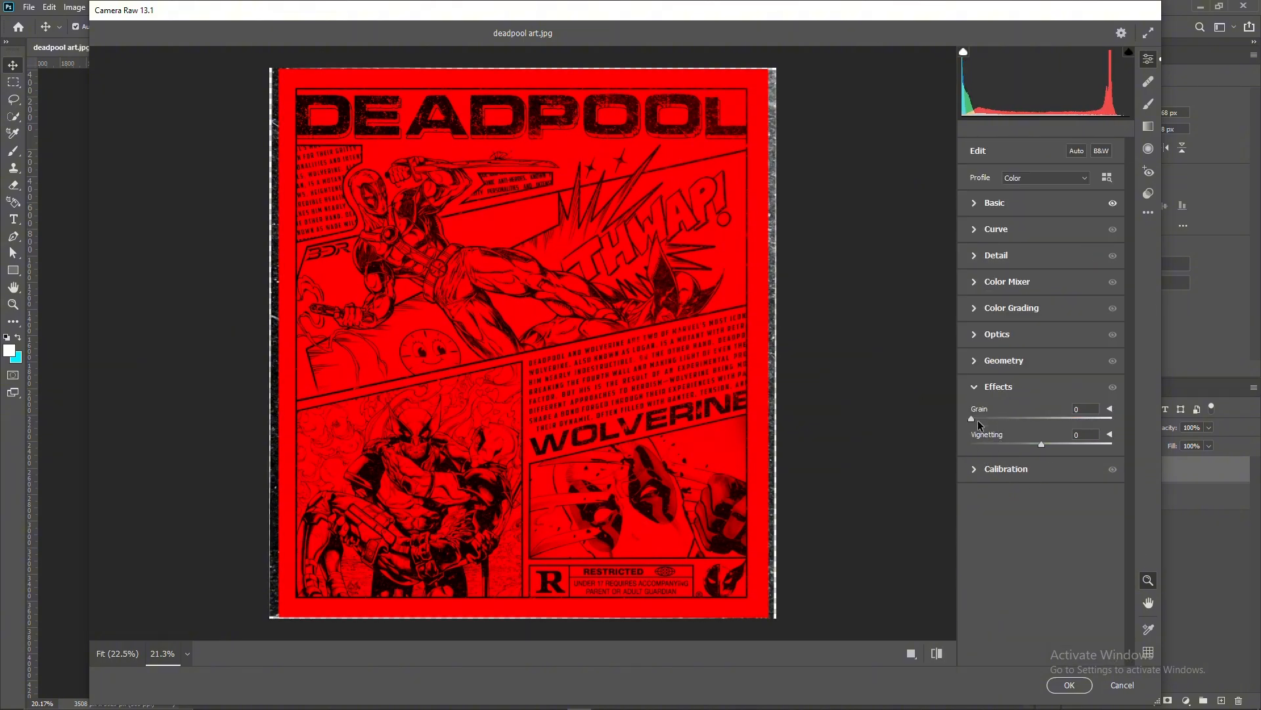
drag(971, 419, 981, 418)
drag(1042, 445, 1011, 446)
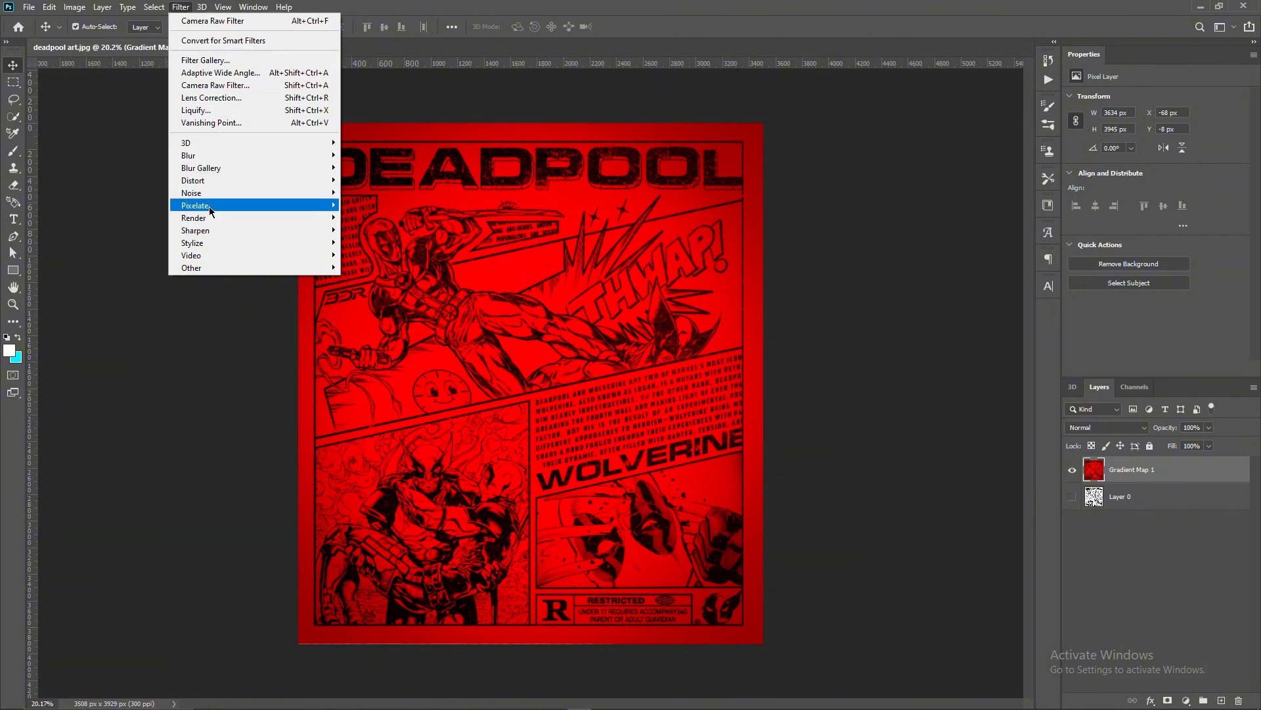
- Add 16.8% monochromatic noise with Gaussian distribution to the merged poster layer
mouse_move(209, 190)
click(391, 192)
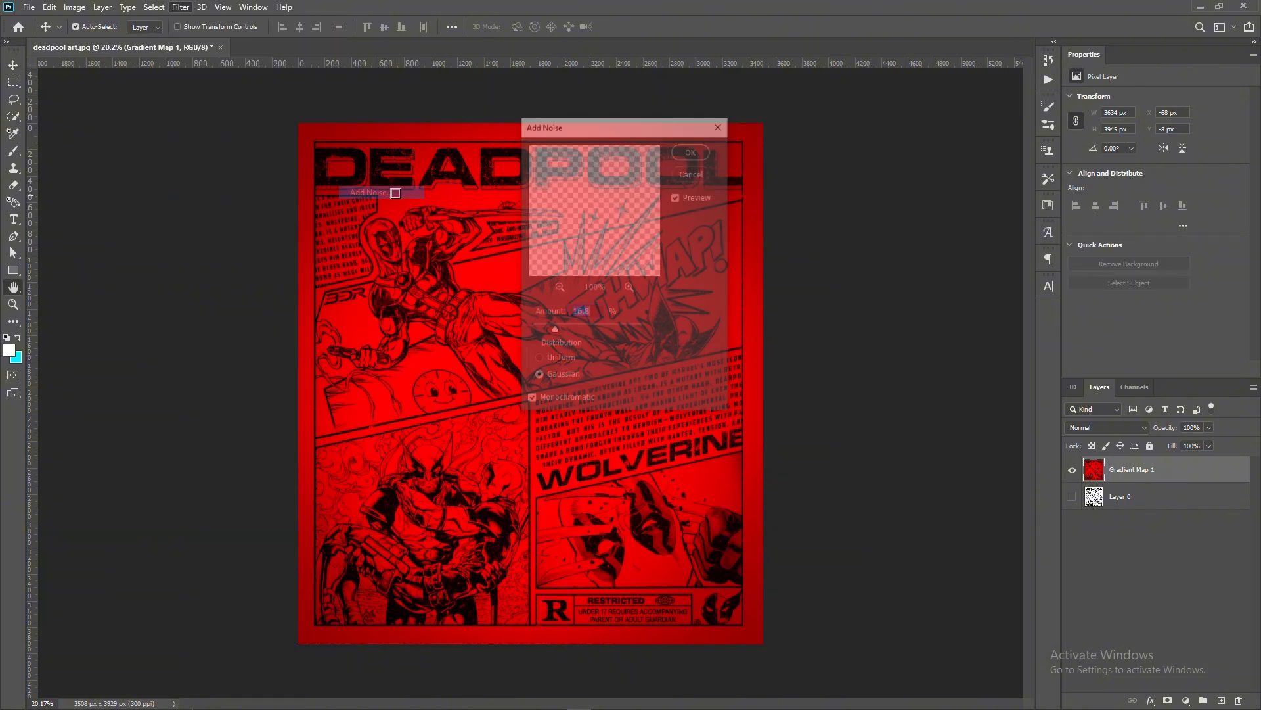
drag(606, 135, 801, 166)
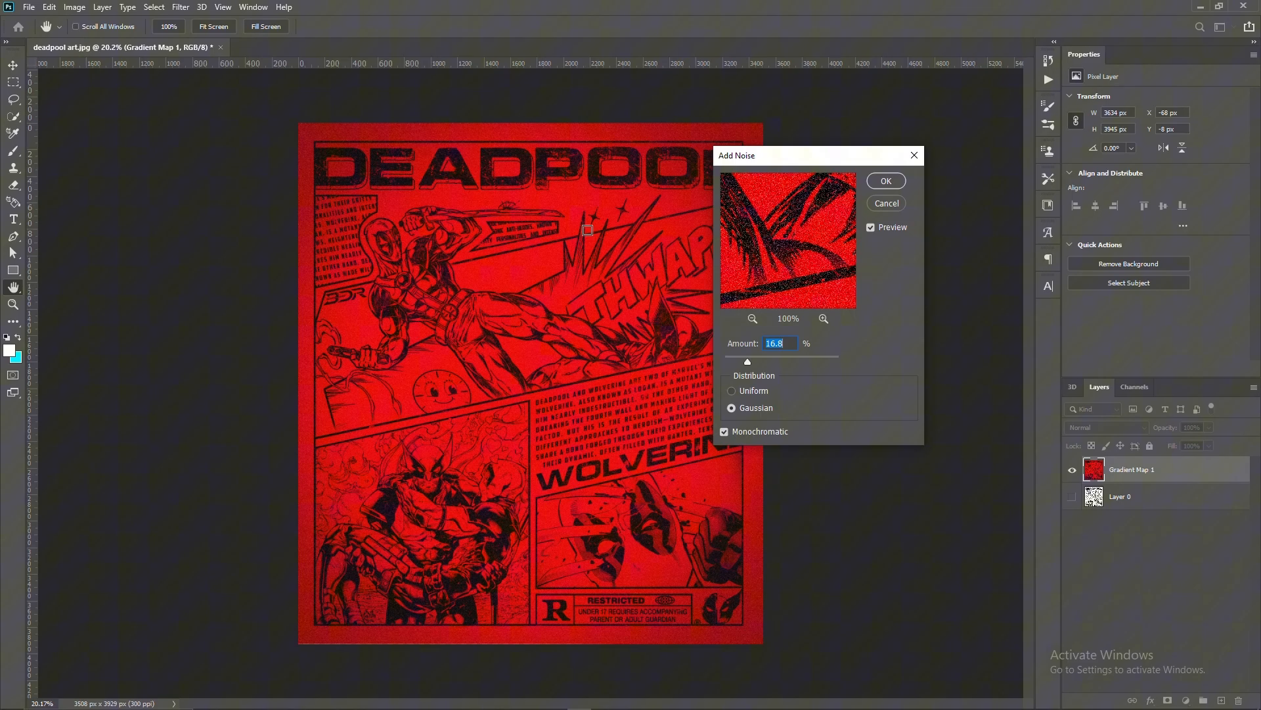
click(747, 407)
click(885, 182)
- Inspect the noise, line art and lettering up close from the DEADPOOL title to the Restricted box, and view the whole poster
scroll(469, 248, up, 8)
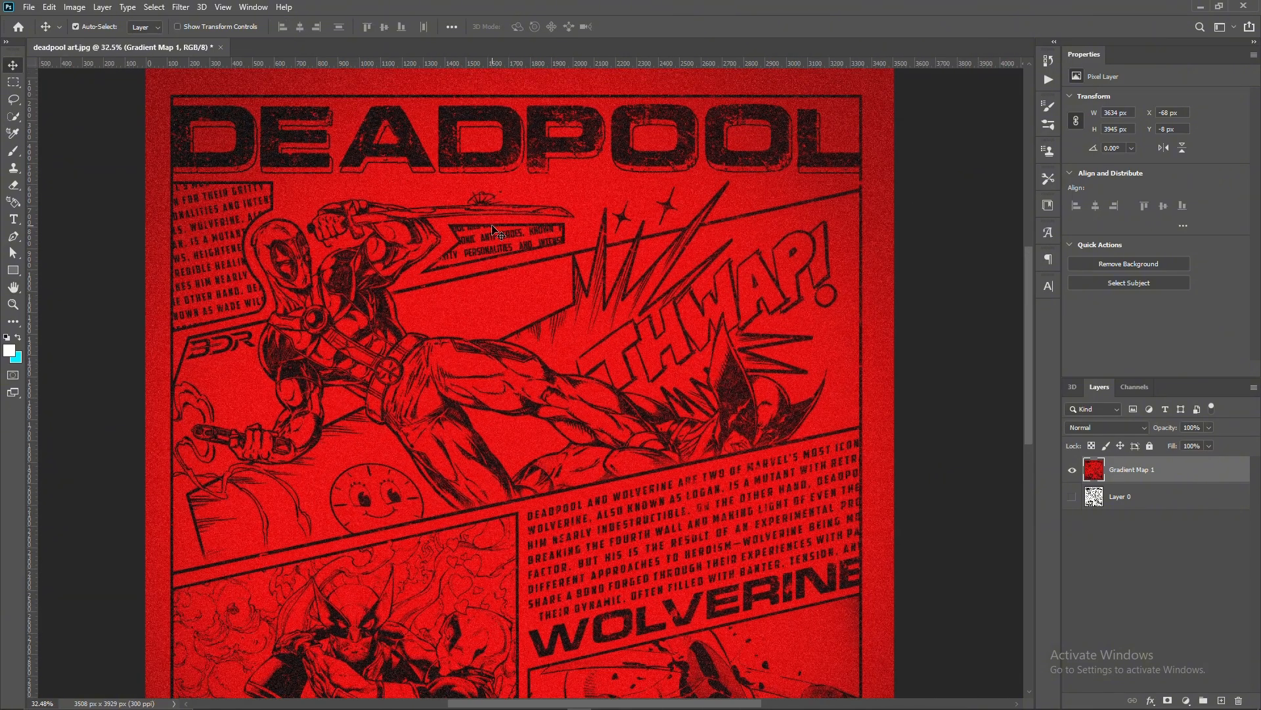
scroll(468, 247, up, 1)
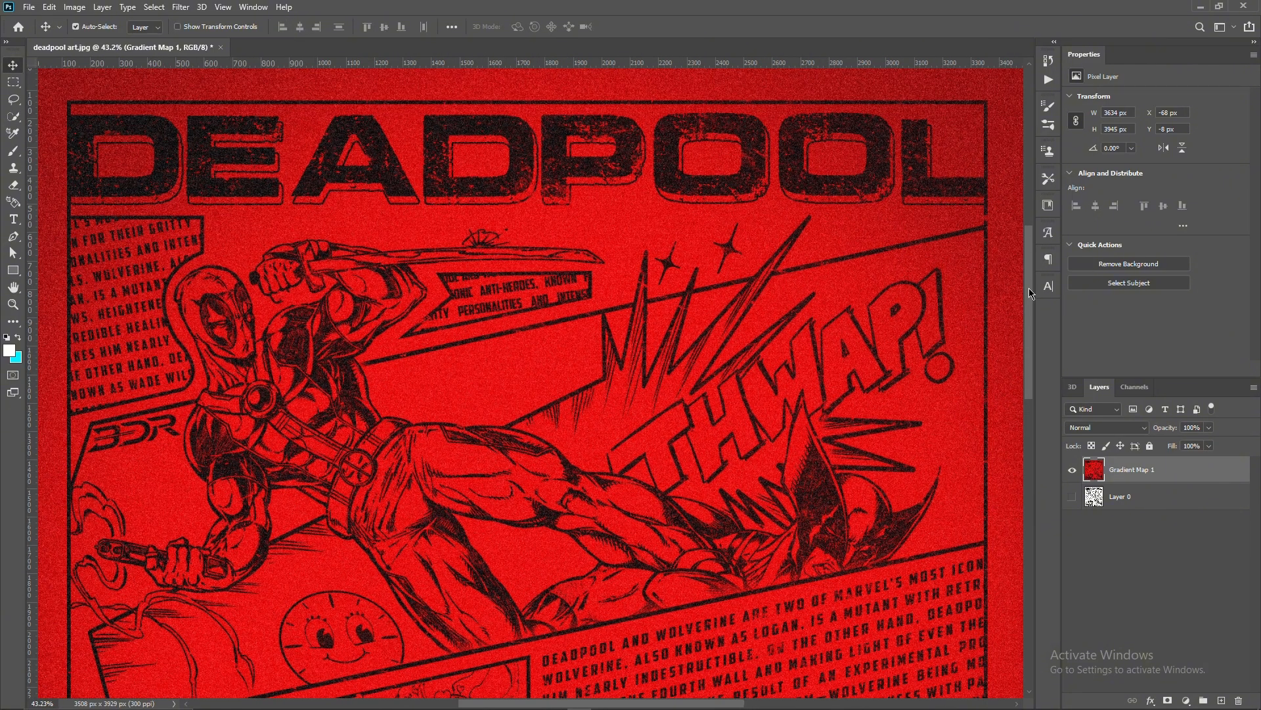
scroll(1029, 288, up, 3)
scroll(1021, 280, down, 5)
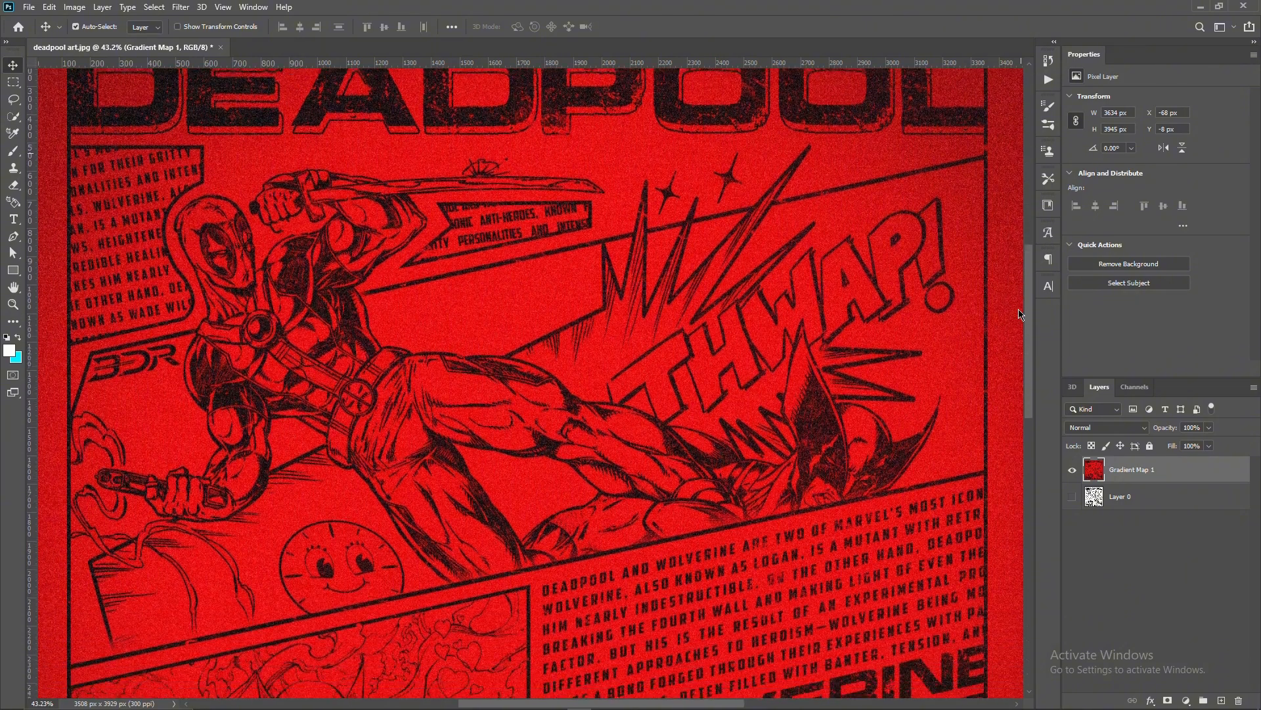
scroll(1019, 314, down, 8)
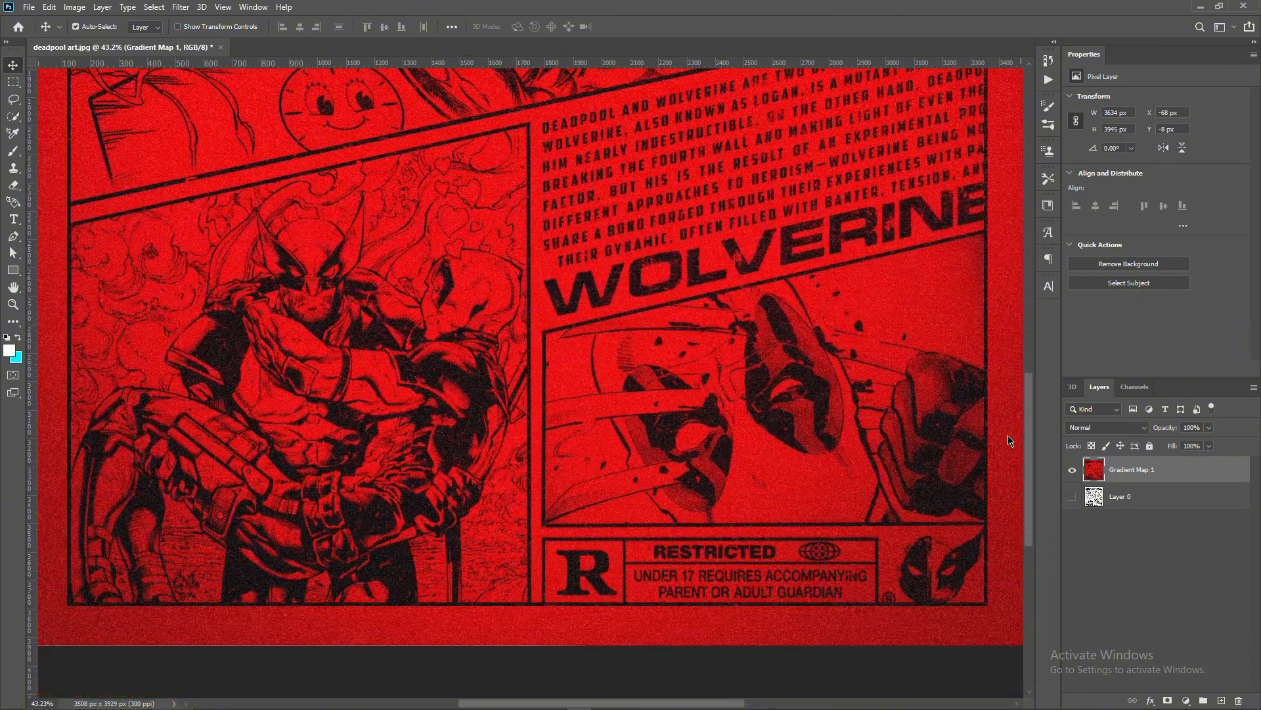
scroll(854, 442, up, 3)
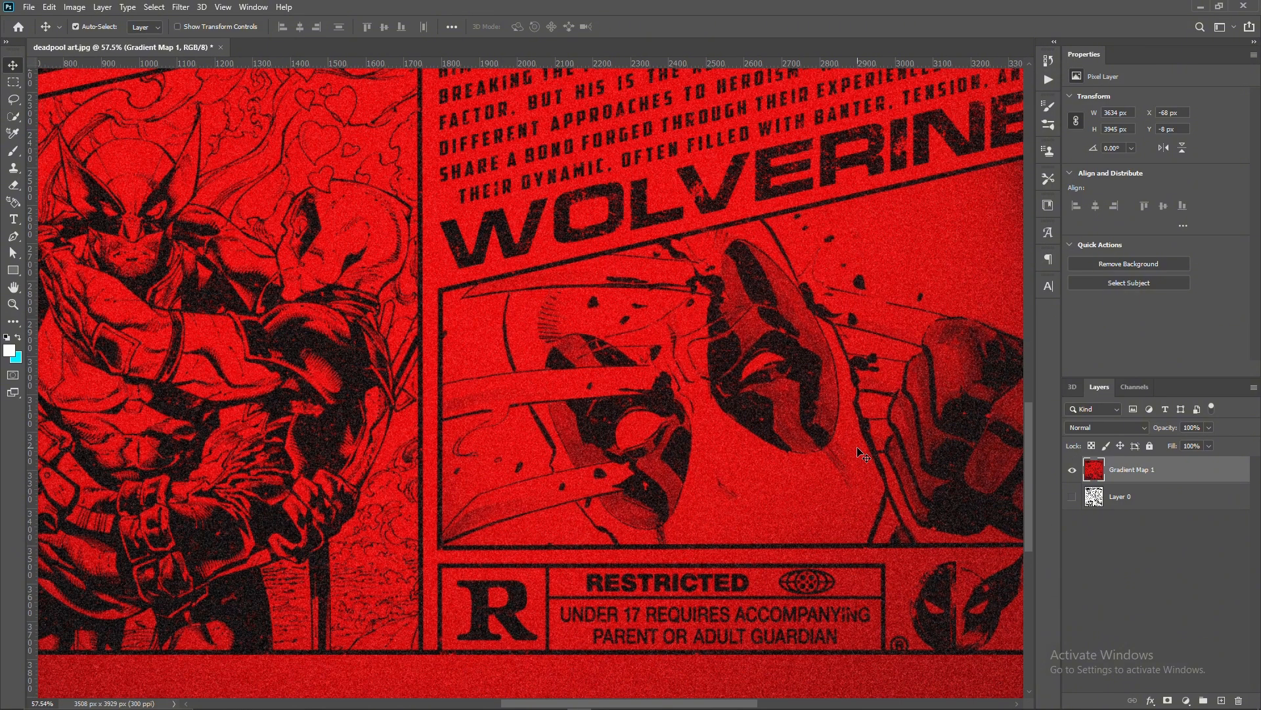
scroll(832, 446, down, 4)
scroll(832, 446, down, 4)
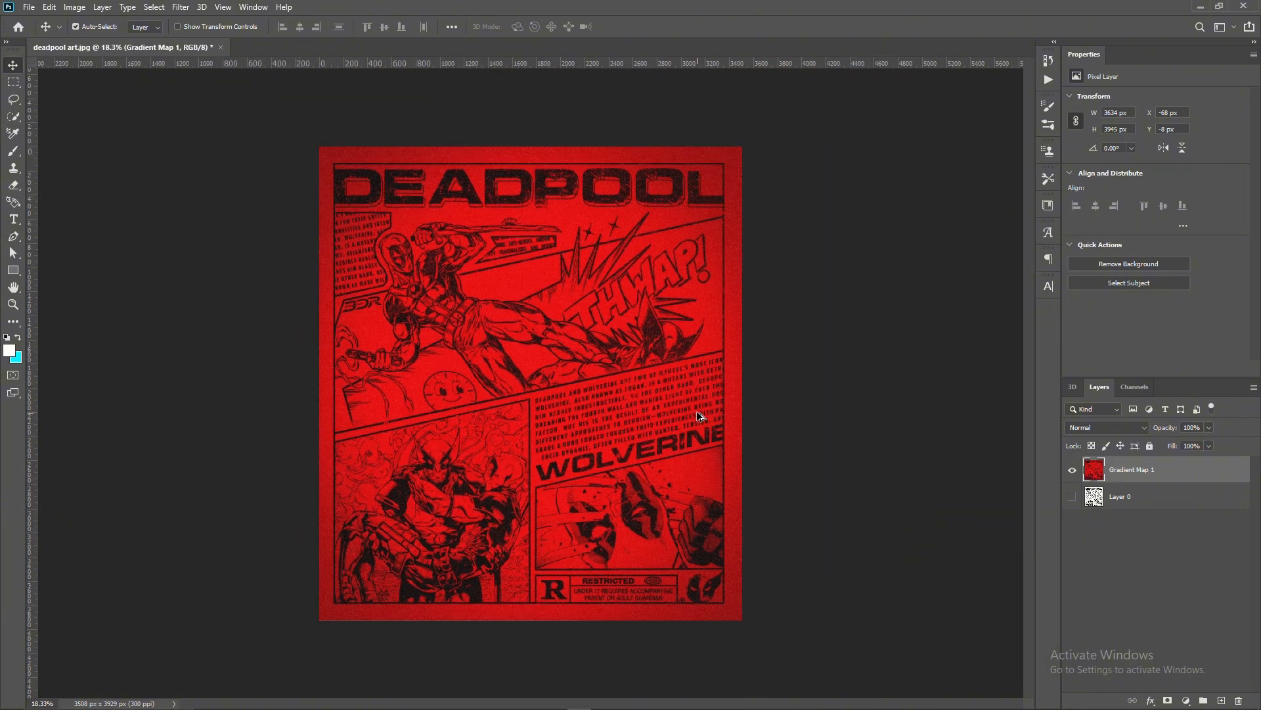